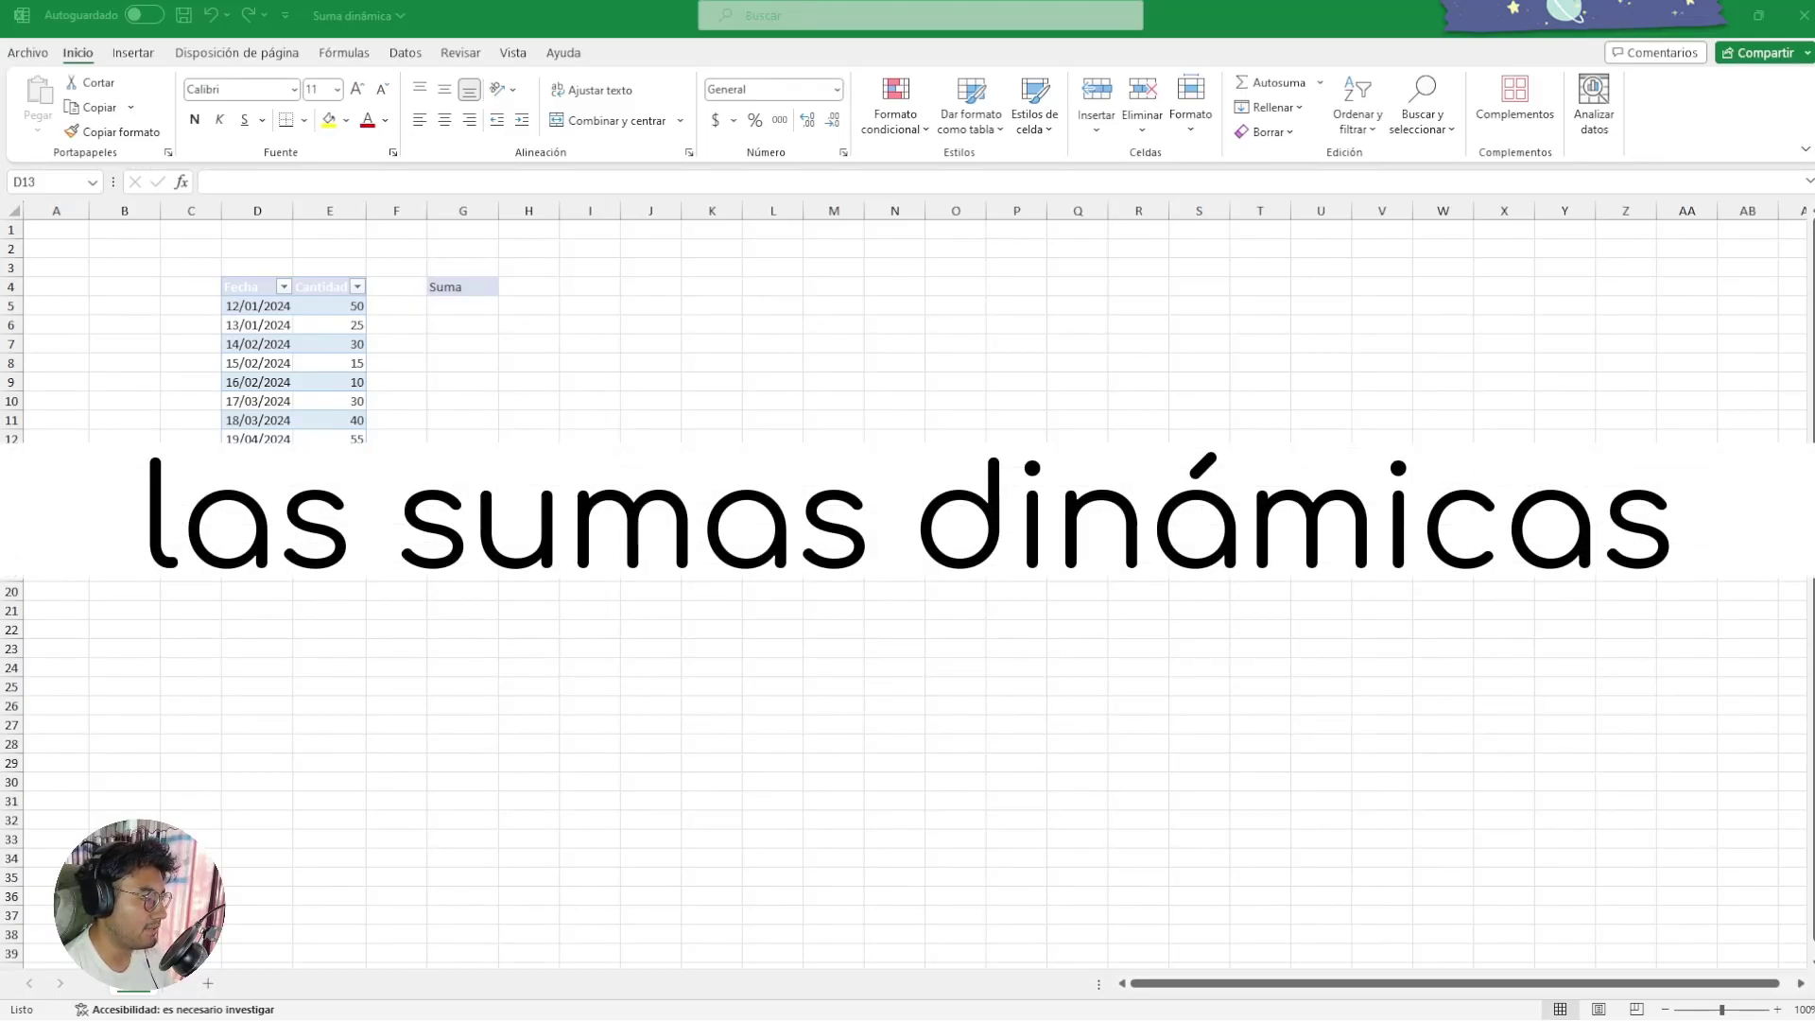
Select the Cantidad values in the table to review them.
click(448, 453)
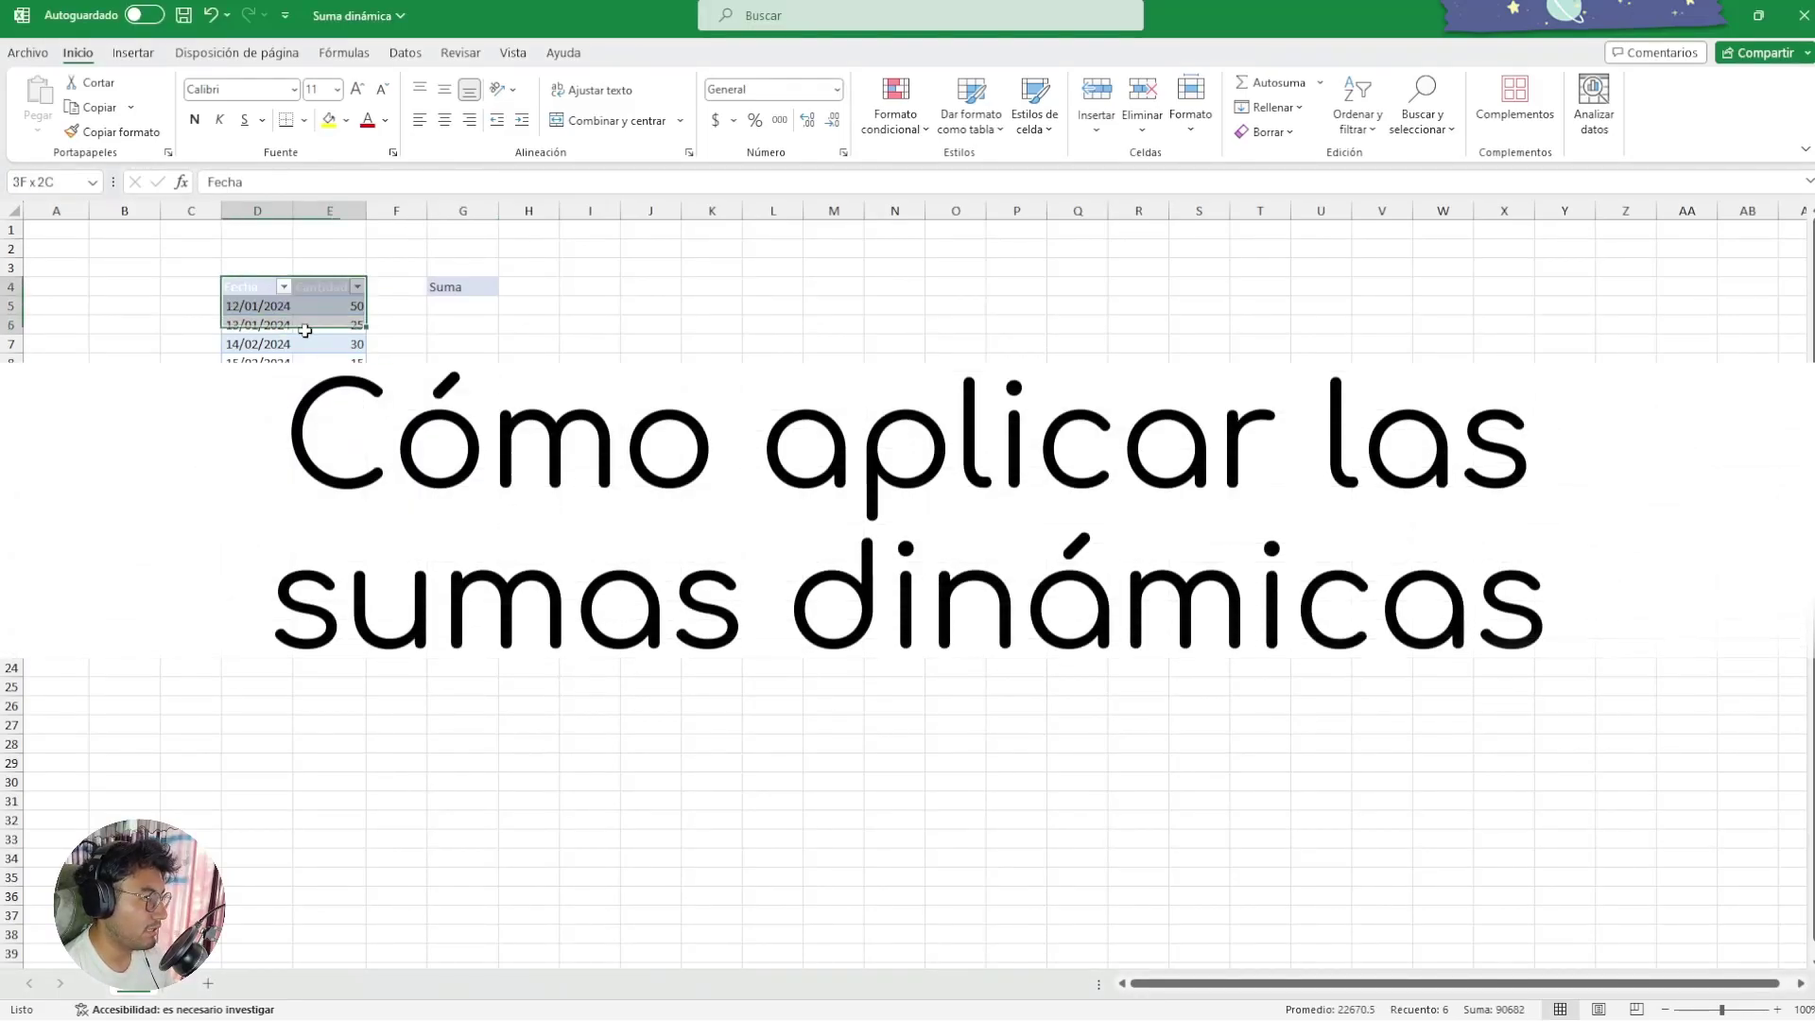
click(329, 476)
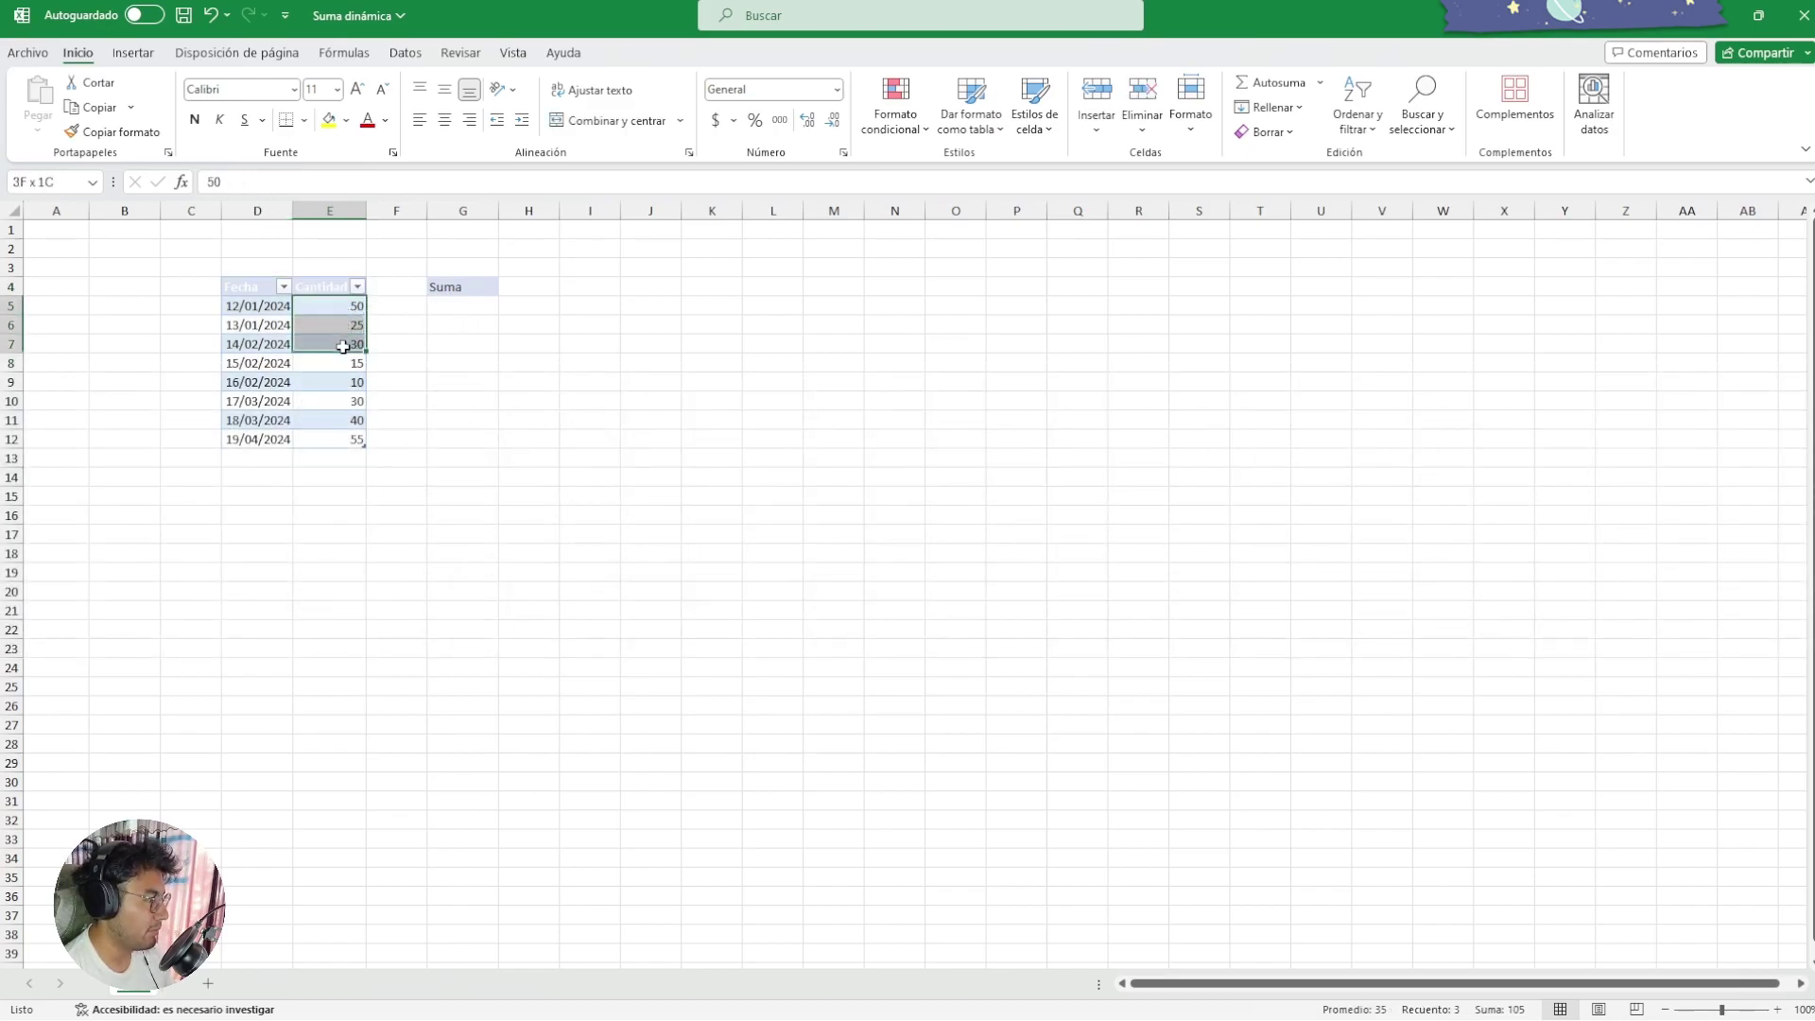
drag(348, 306, 352, 439)
click(444, 303)
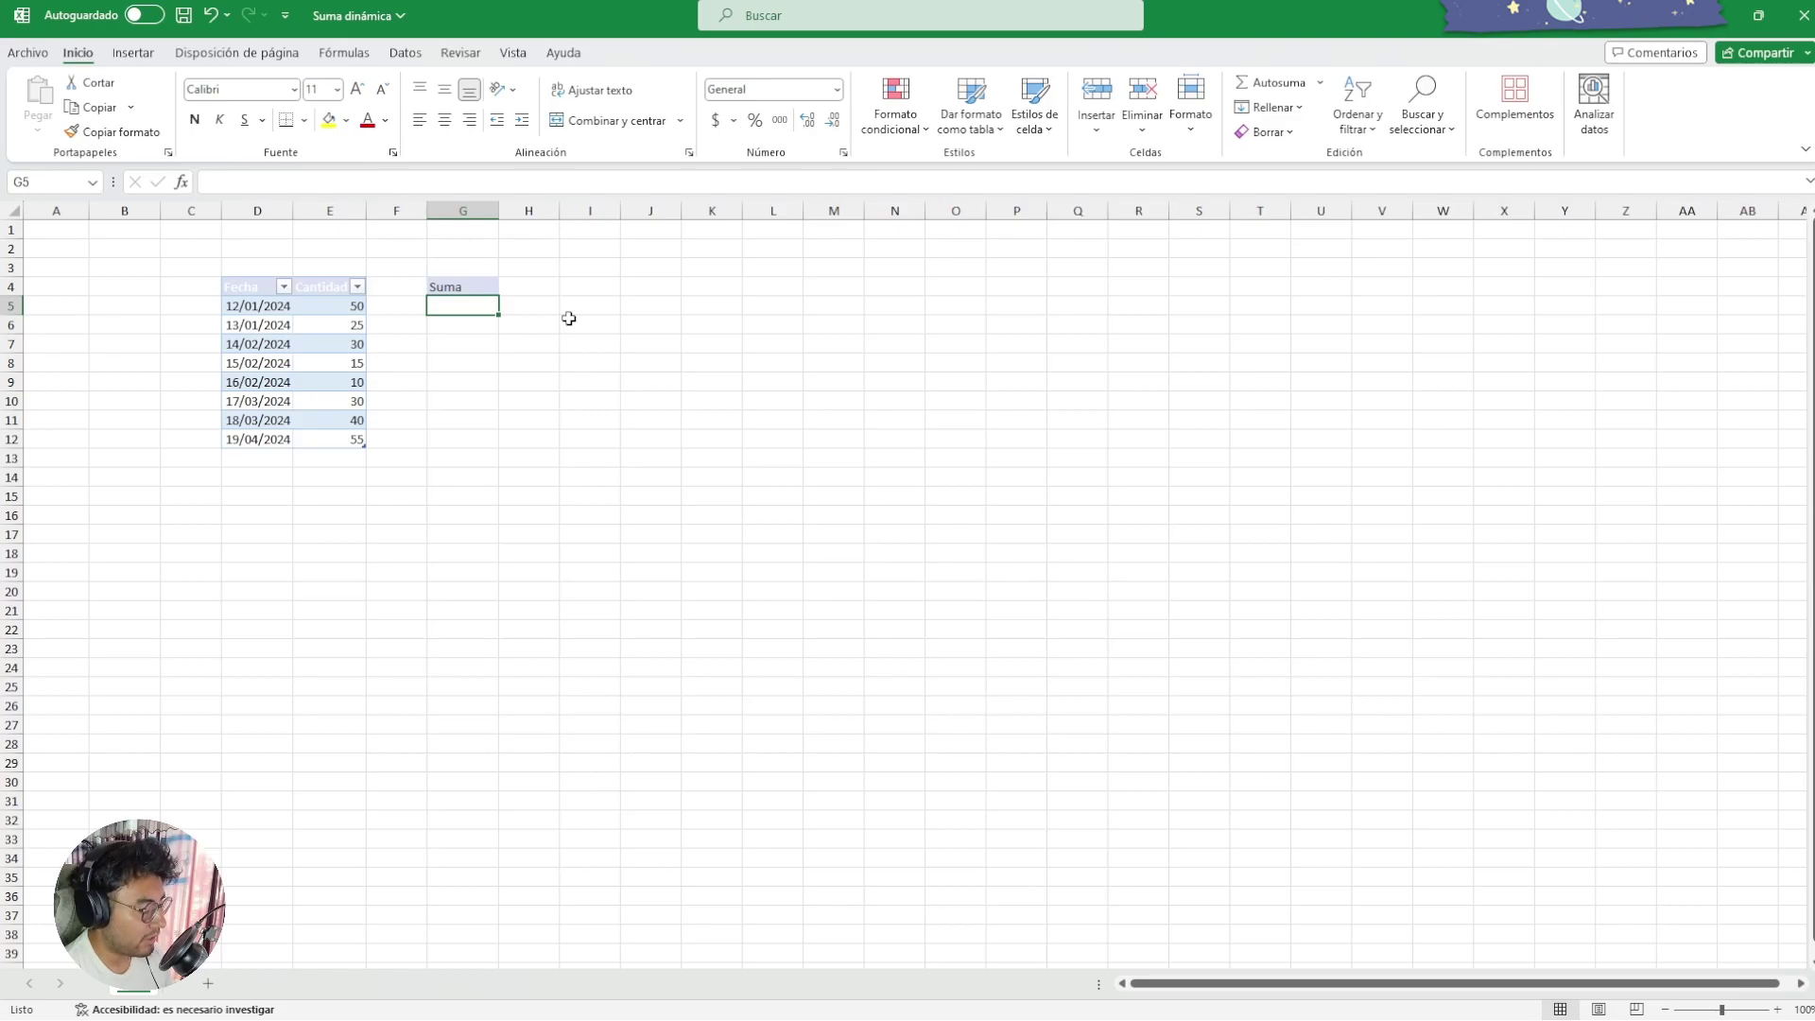
Enter =SUMA(Tabla1[Cantidad]) in H4 beside Suma, giving 255, and check it against the column.
click(534, 284)
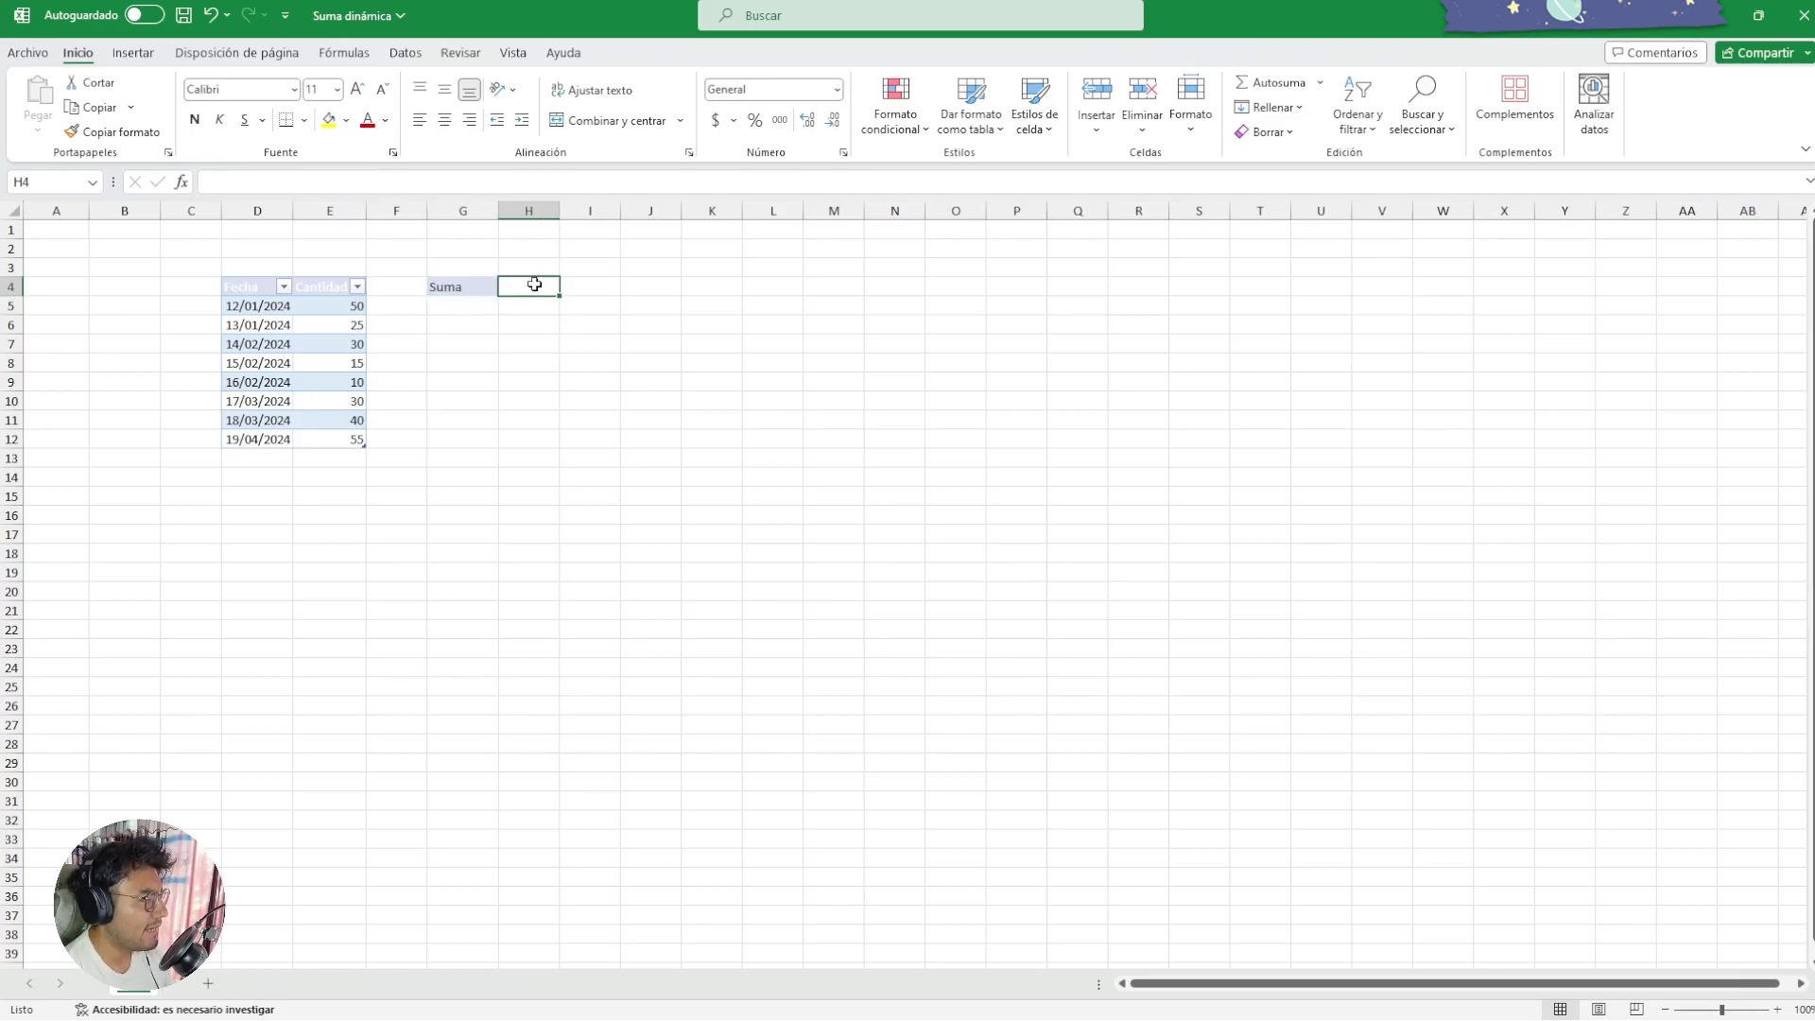
text(=)
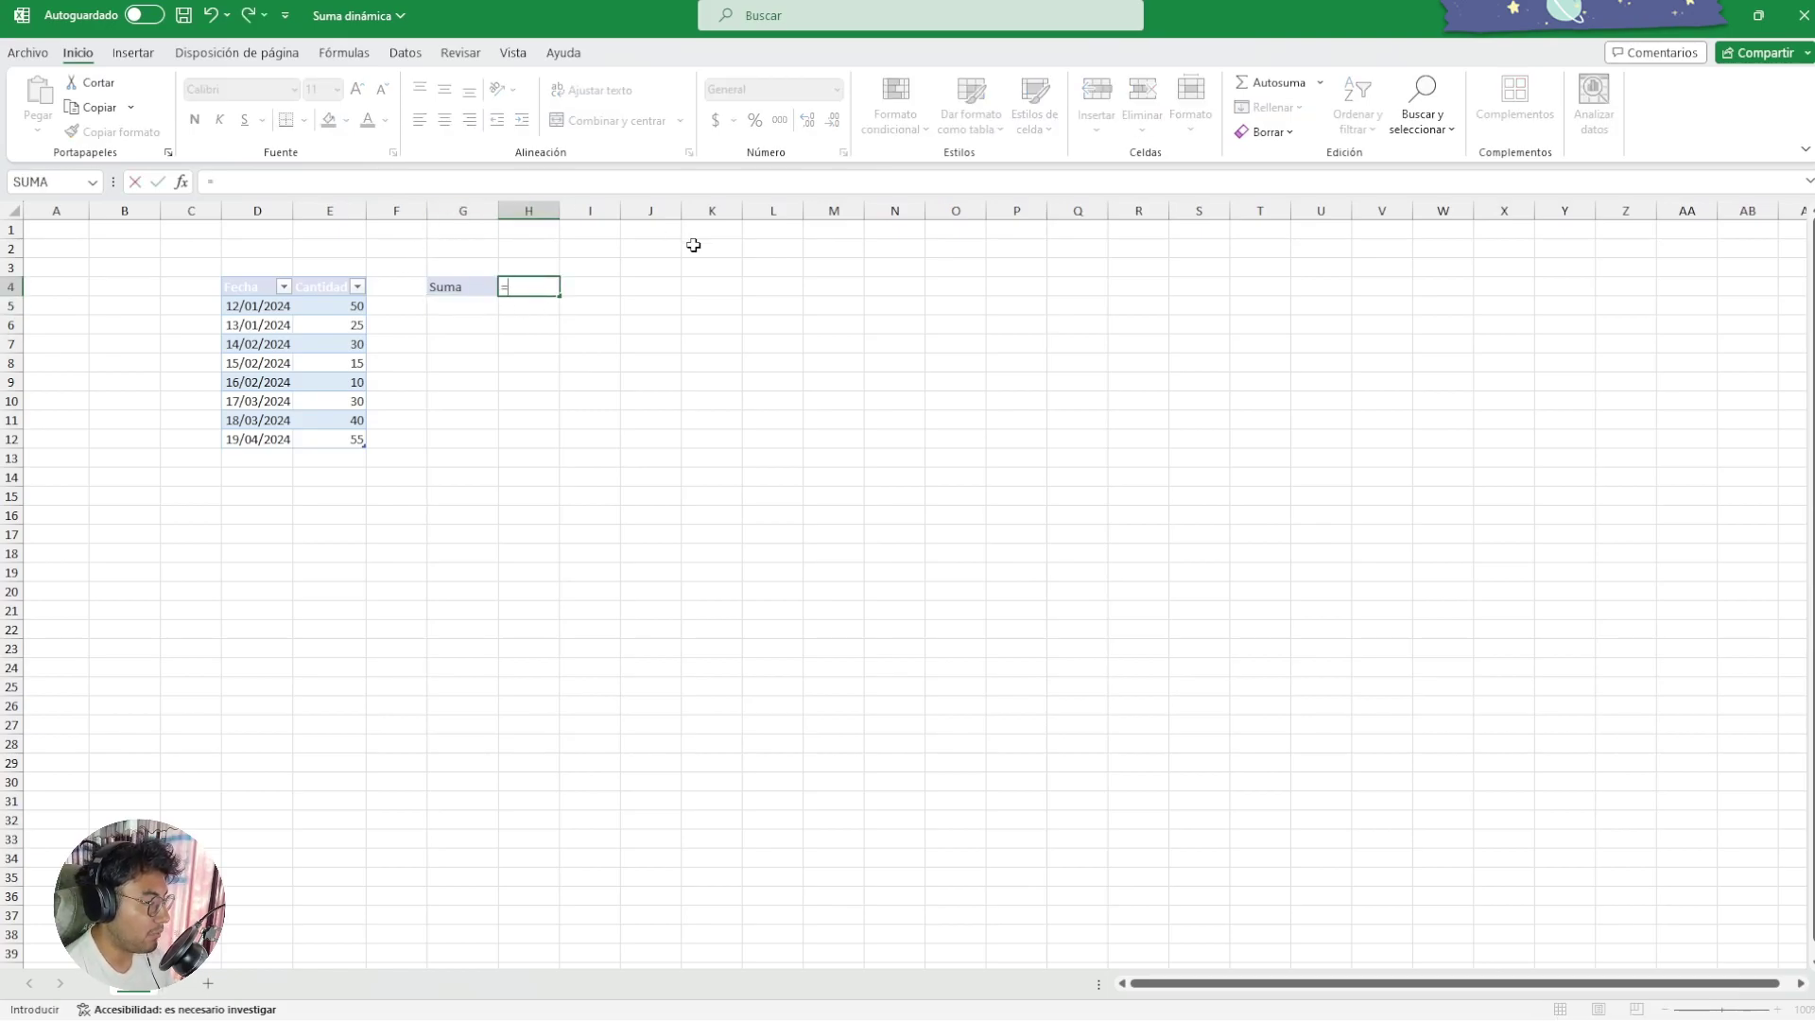
text(suma)
key(Tab)
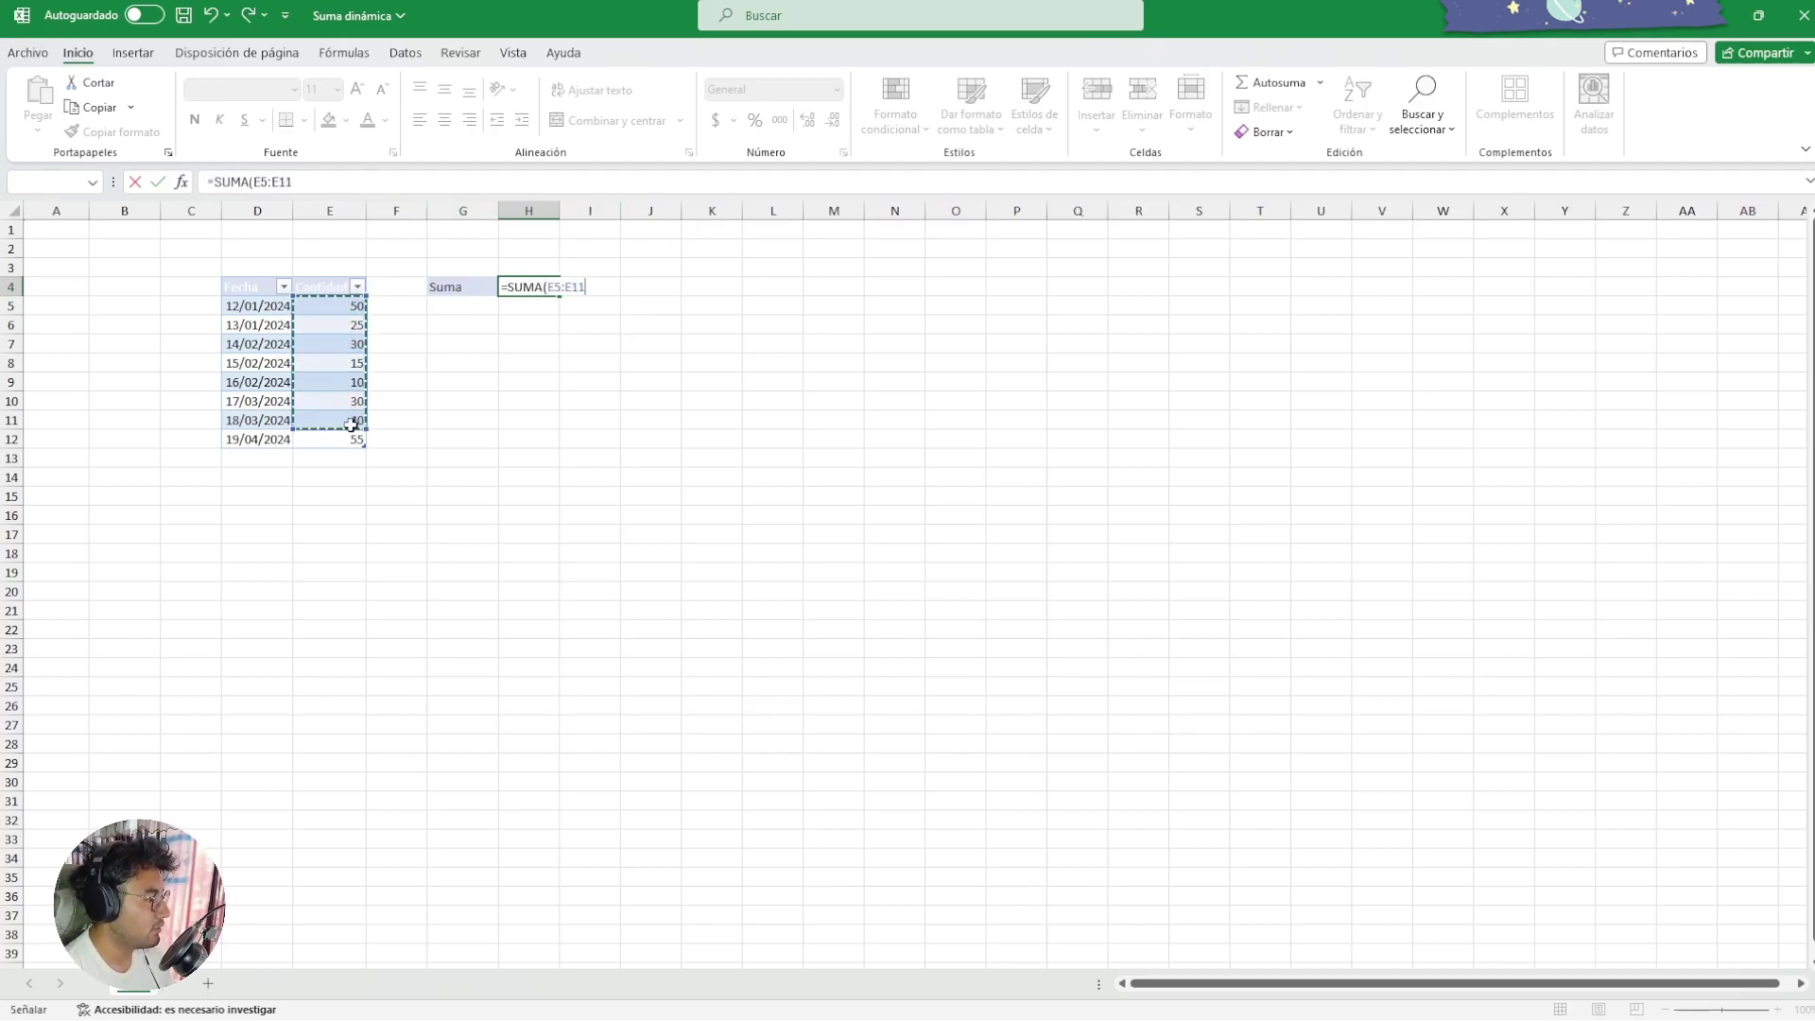
drag(332, 305, 356, 438)
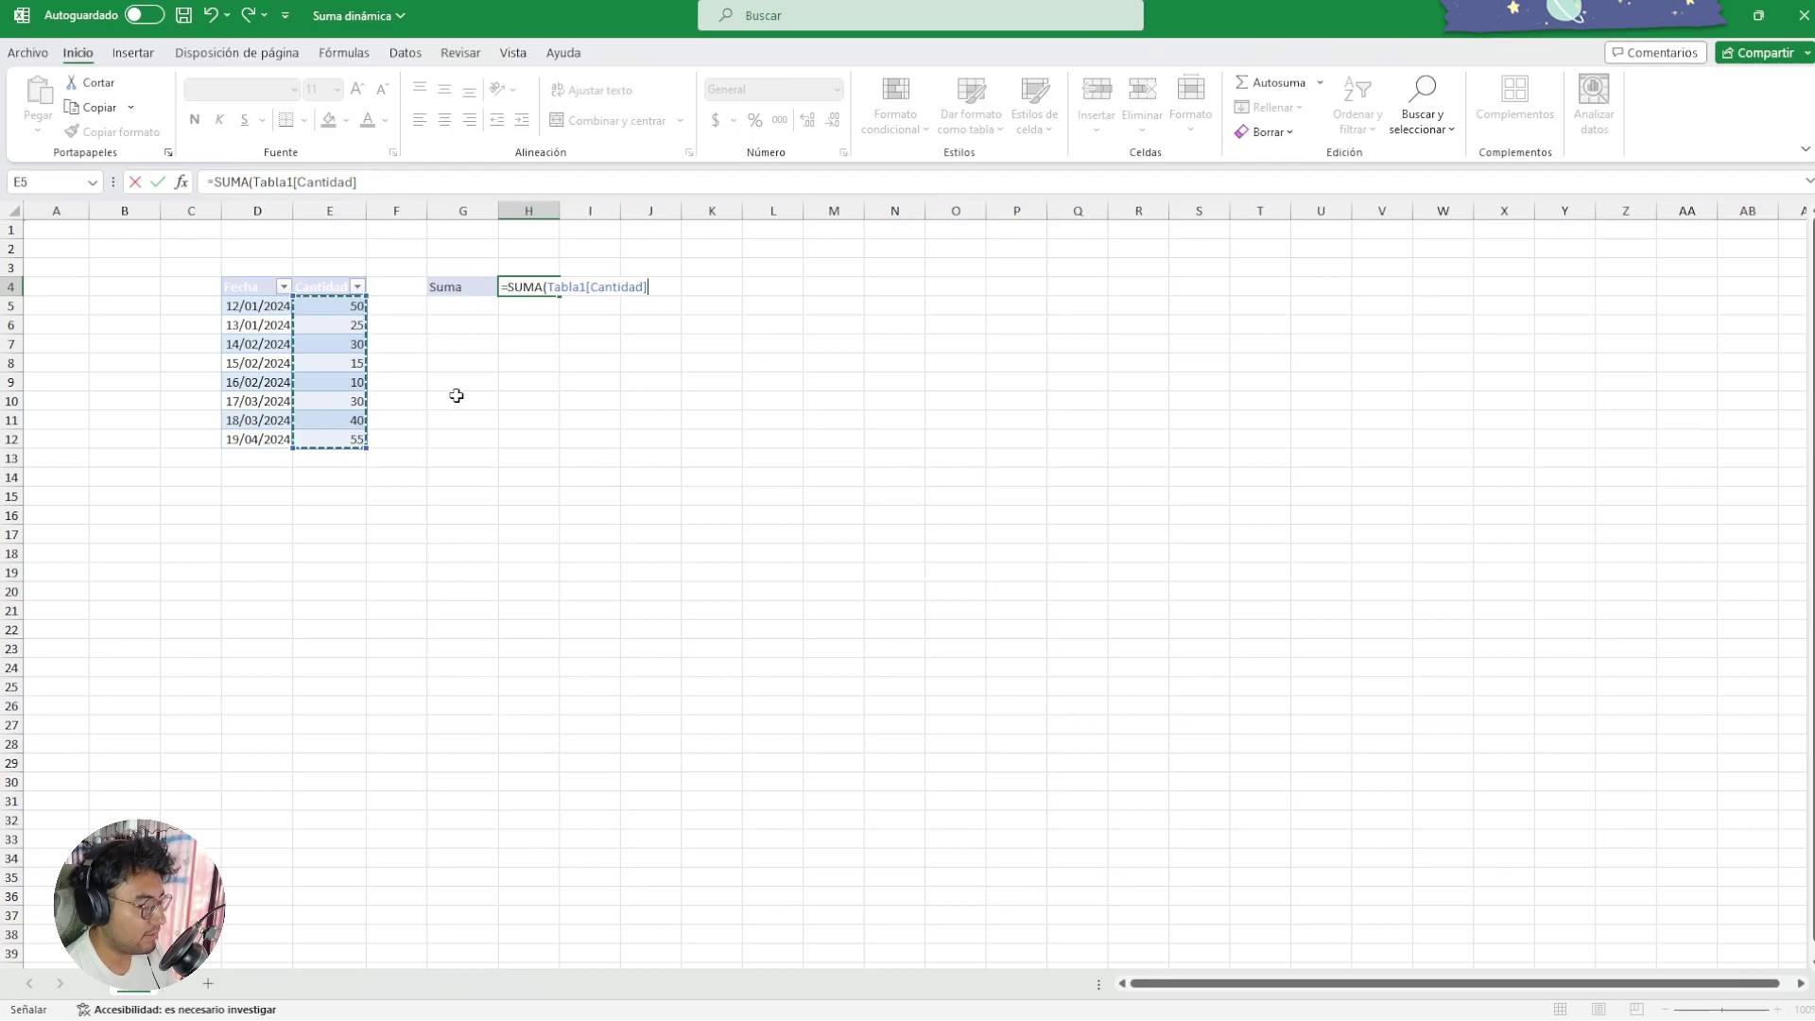
text())
key(Return)
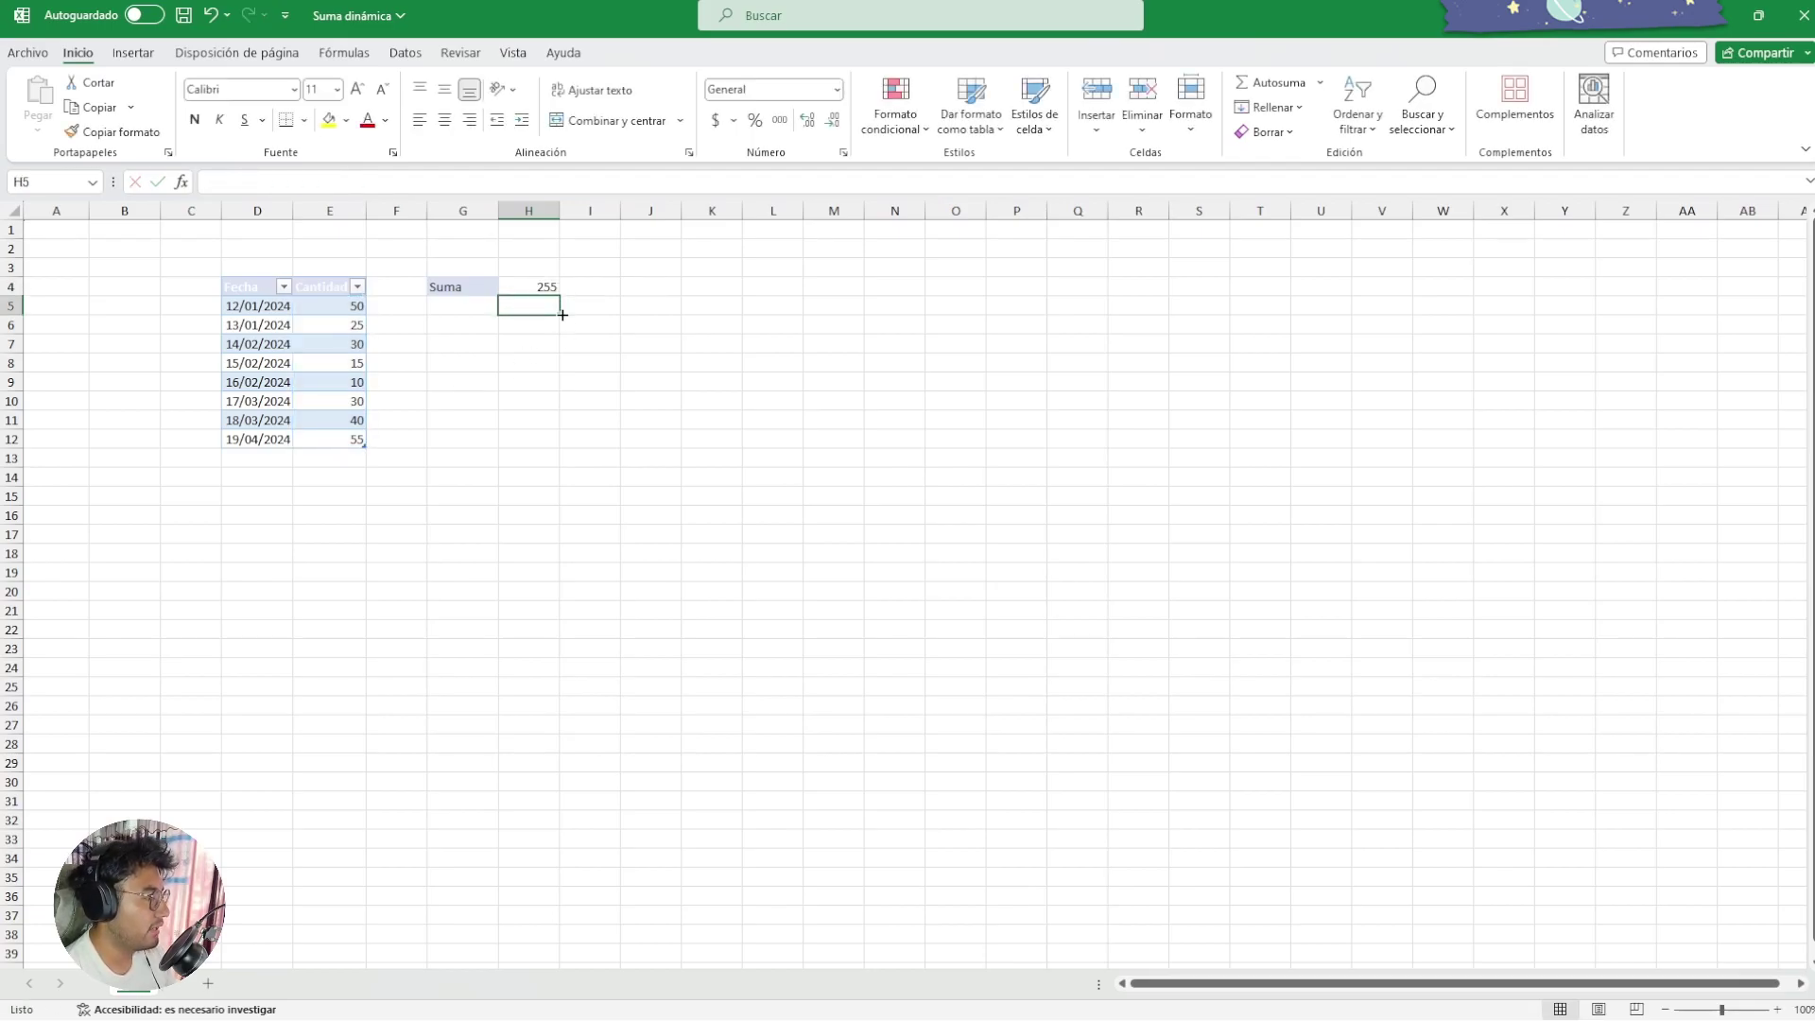
click(539, 287)
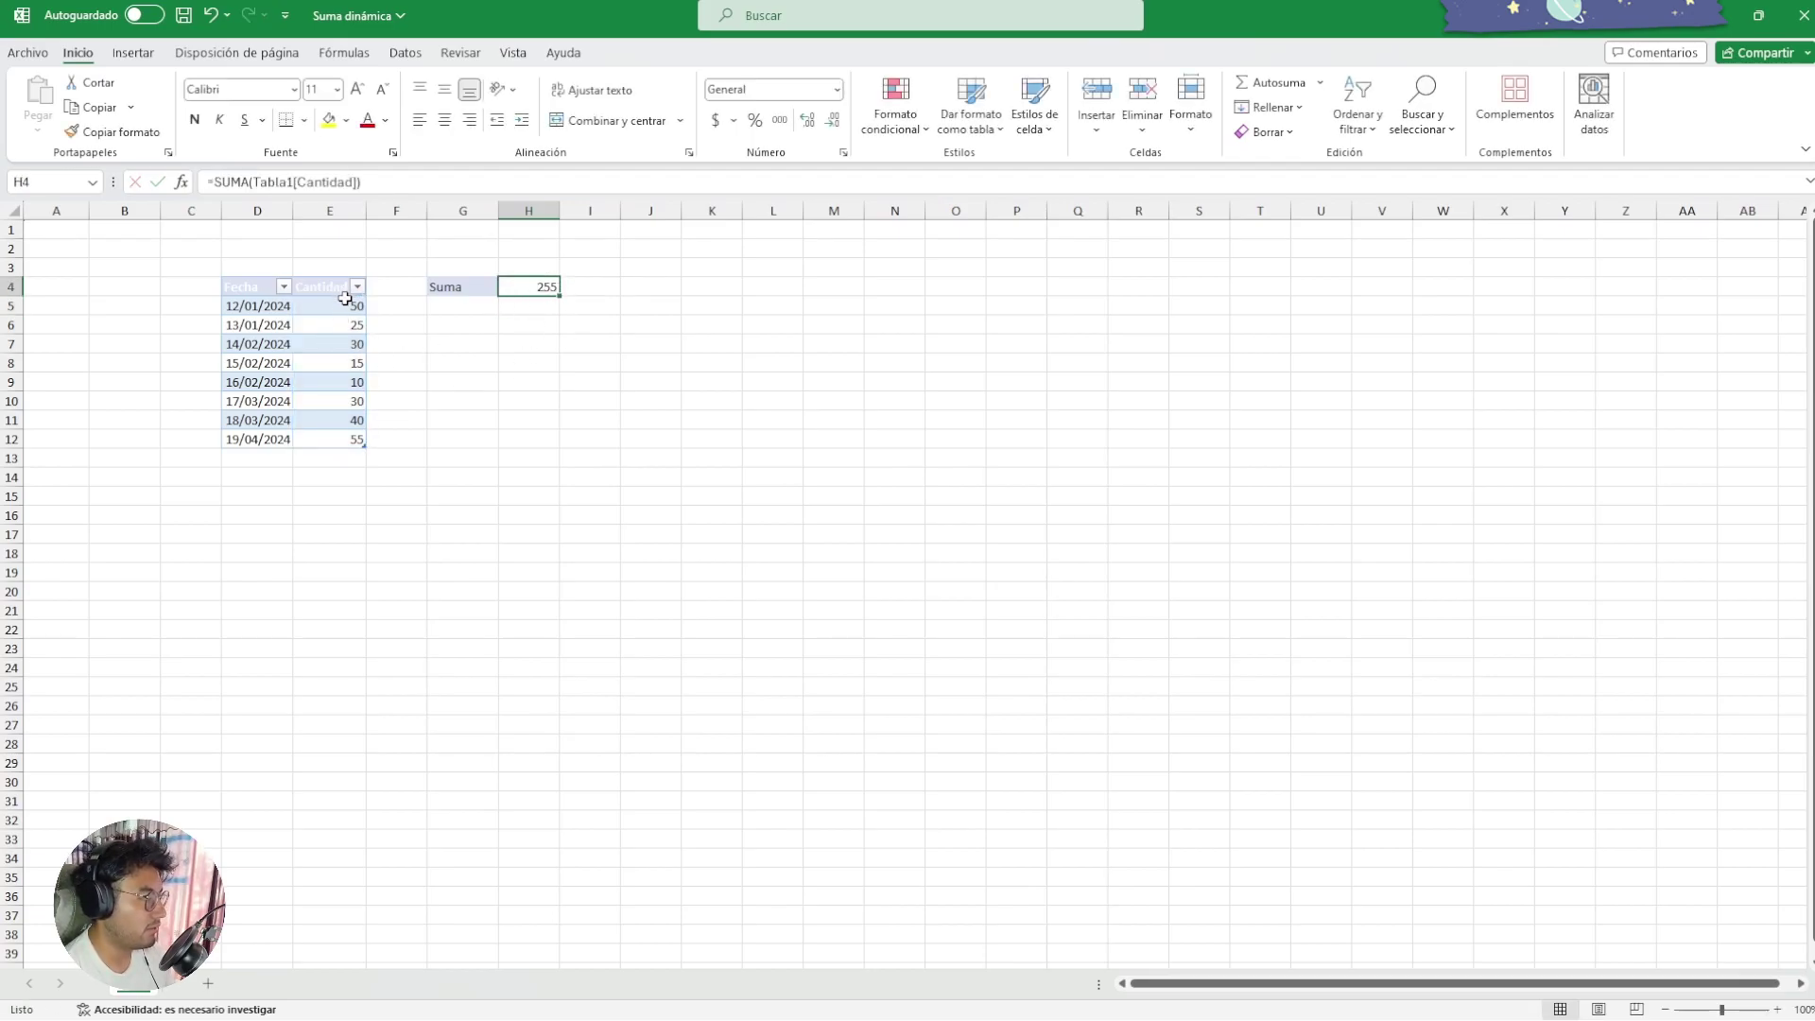
drag(336, 308, 342, 480)
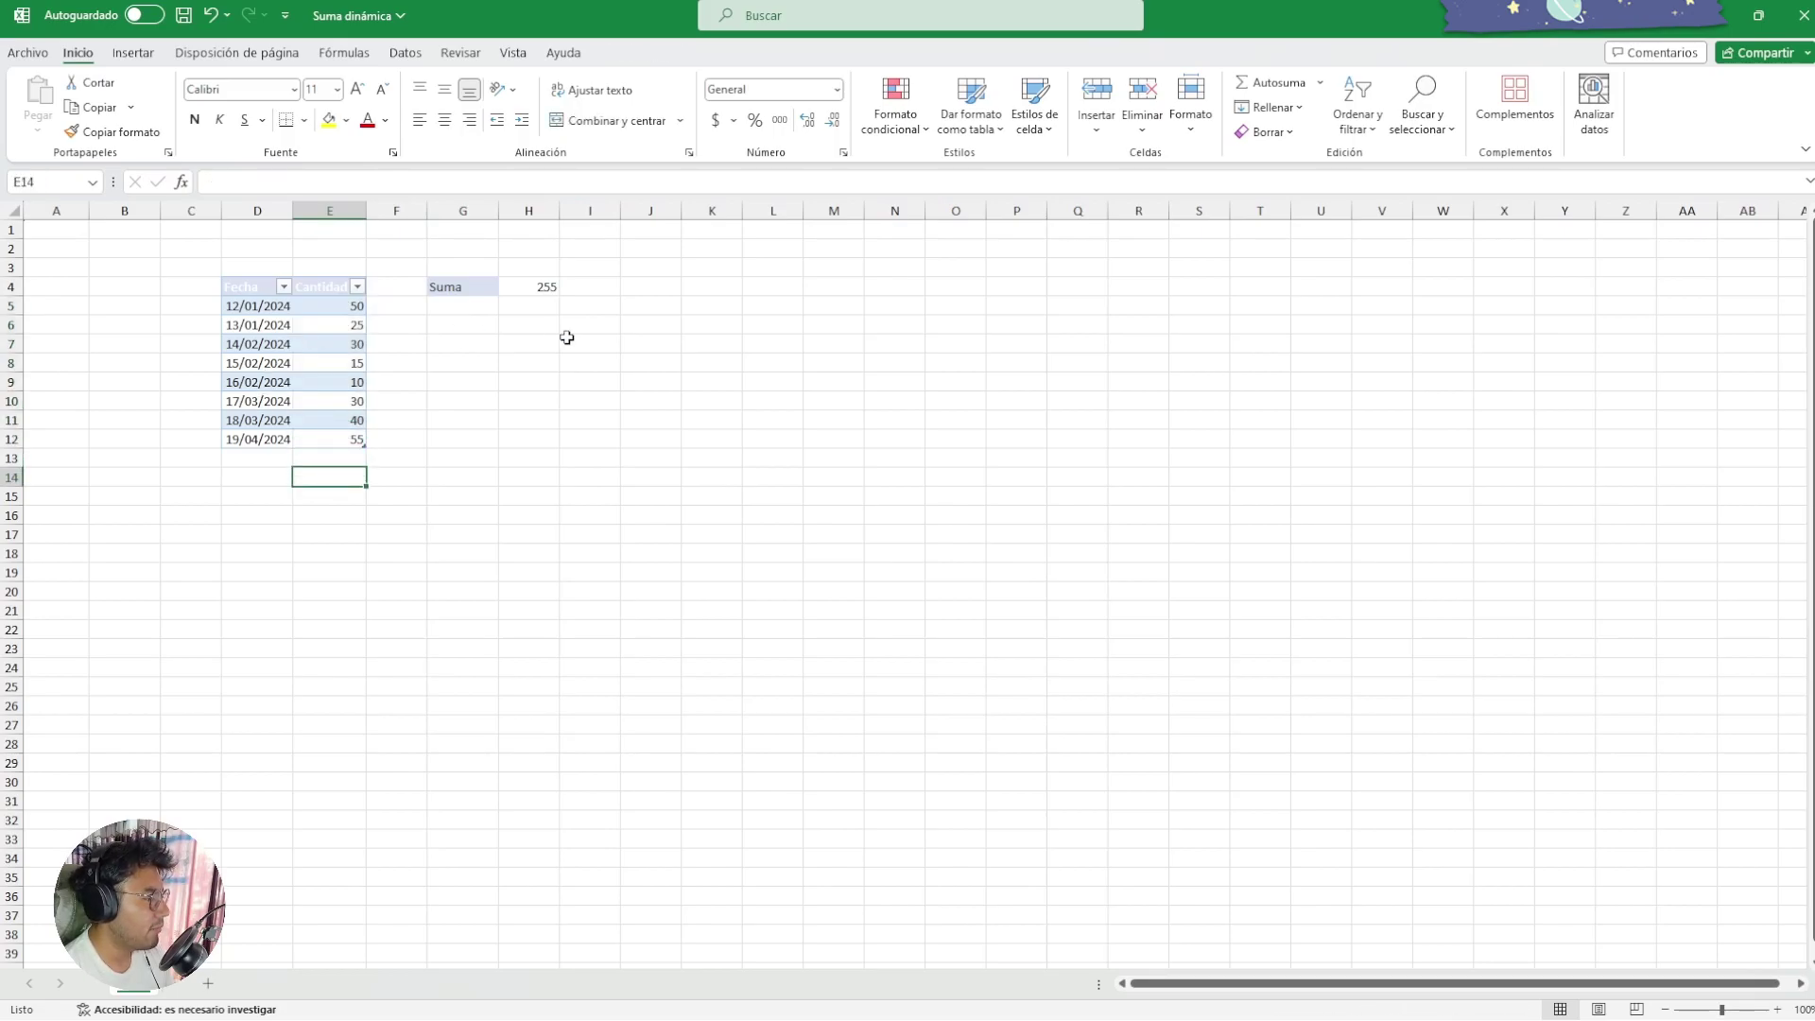
Type the label 'Suma D' in G5 below Suma, then select H5 beside it.
click(468, 302)
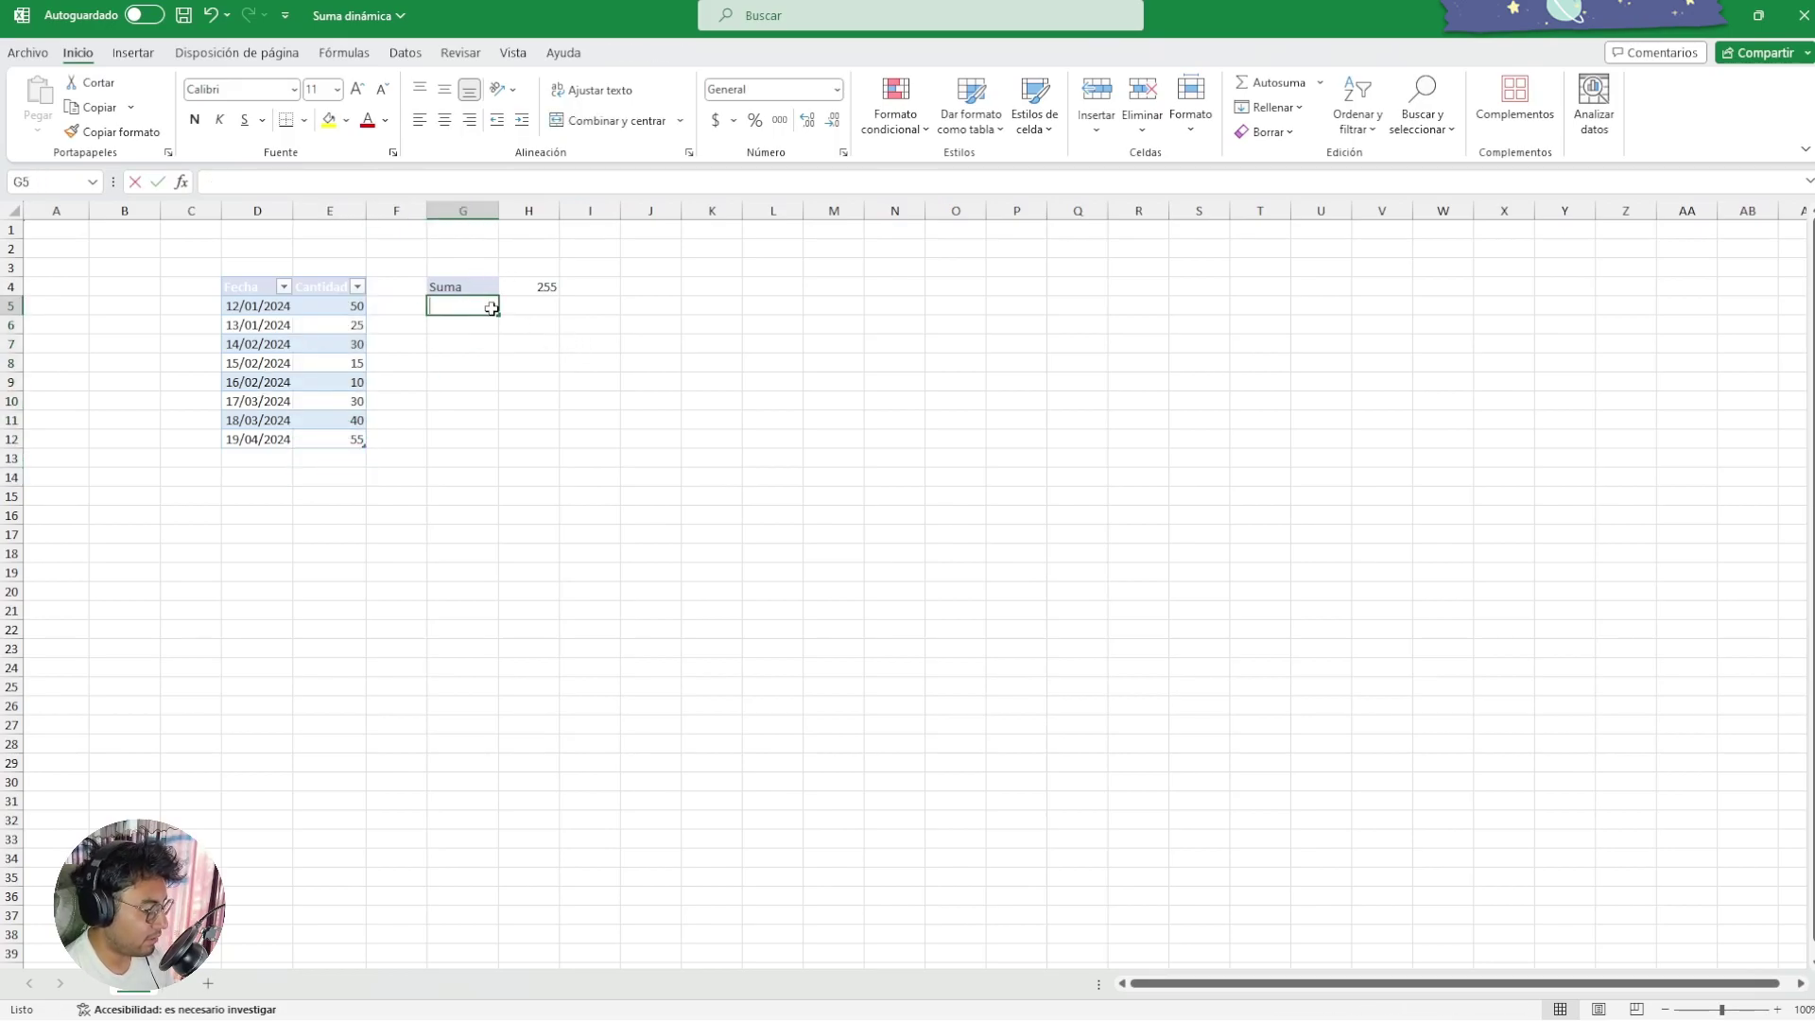
text(S)
key(BackSpace)
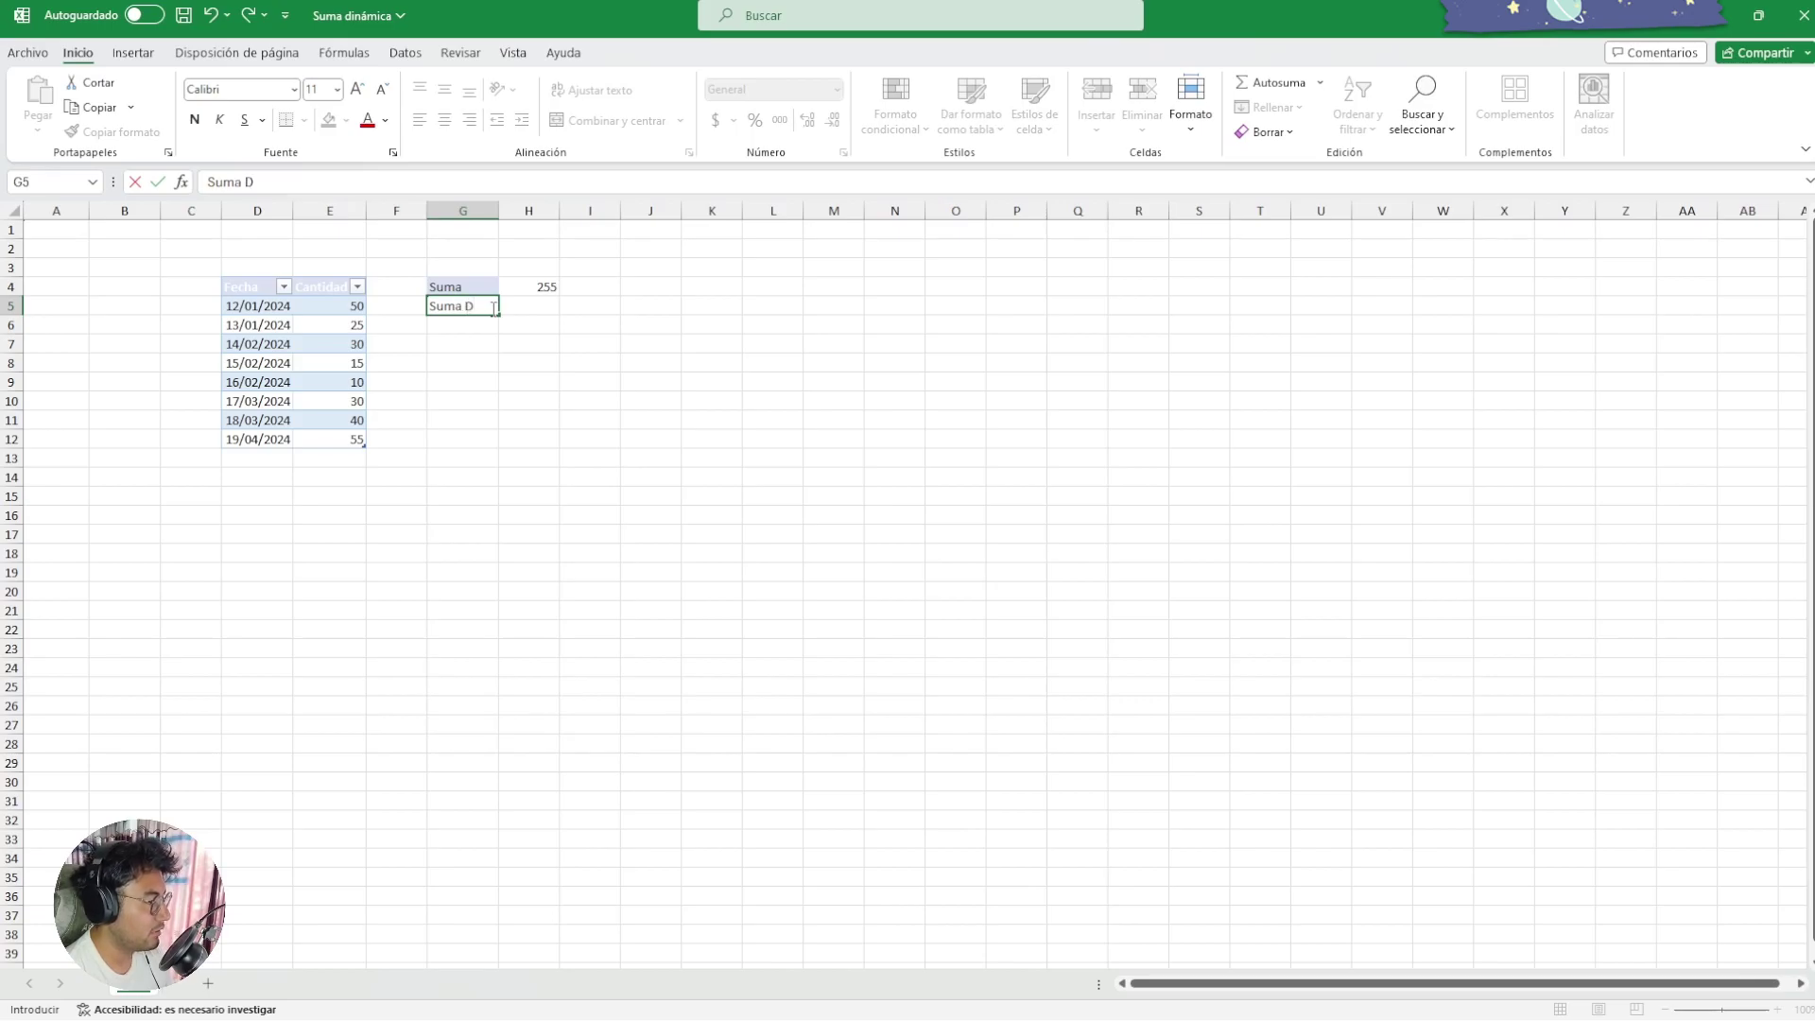
click(473, 340)
click(467, 309)
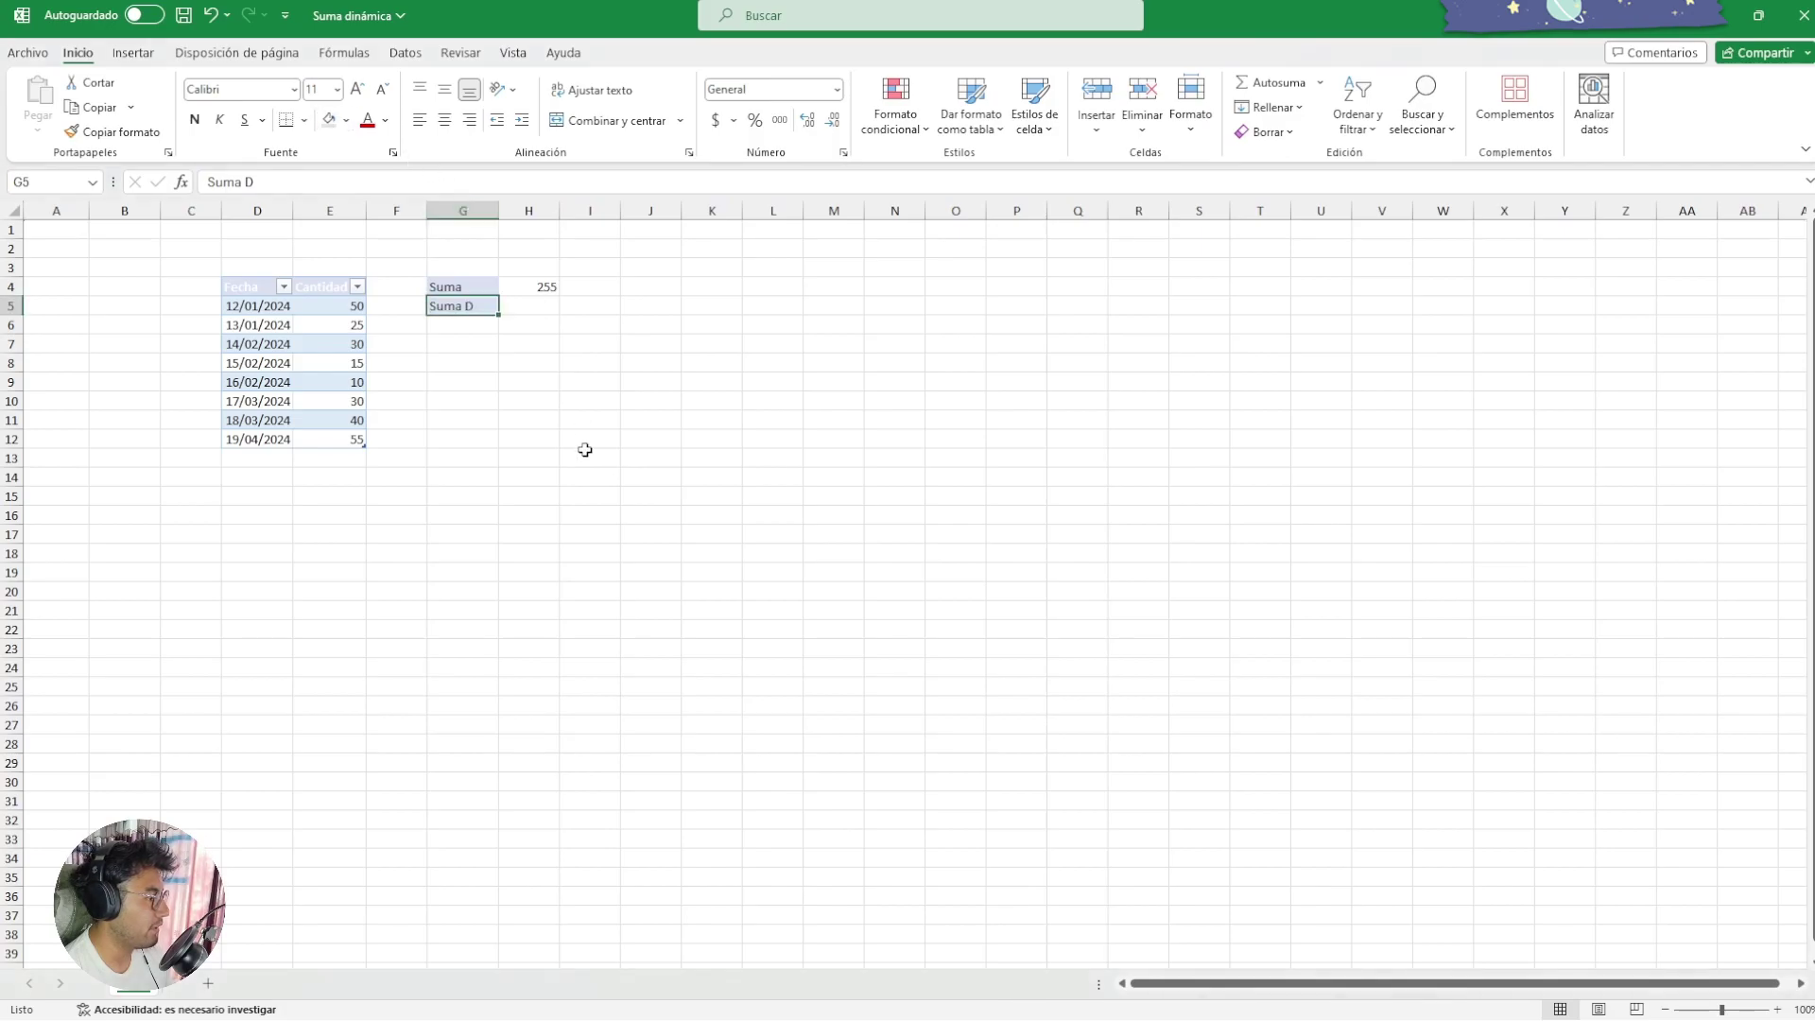
drag(588, 454, 587, 441)
click(529, 321)
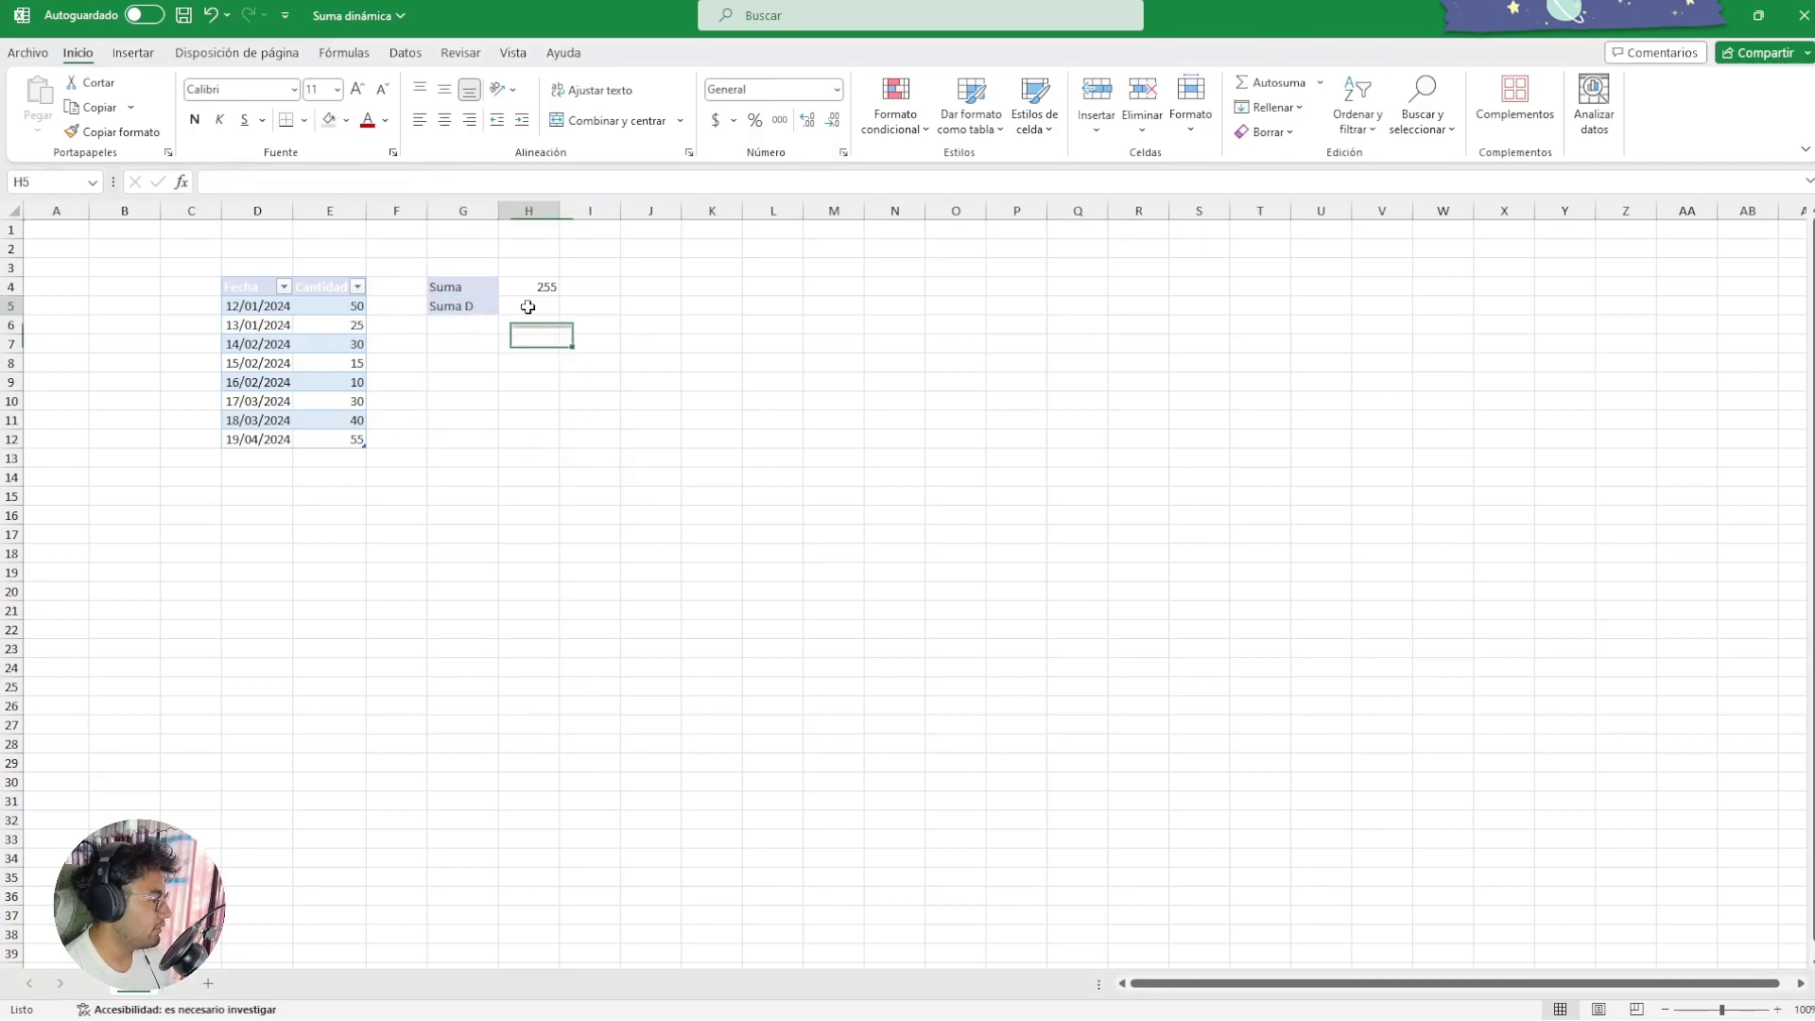
click(527, 304)
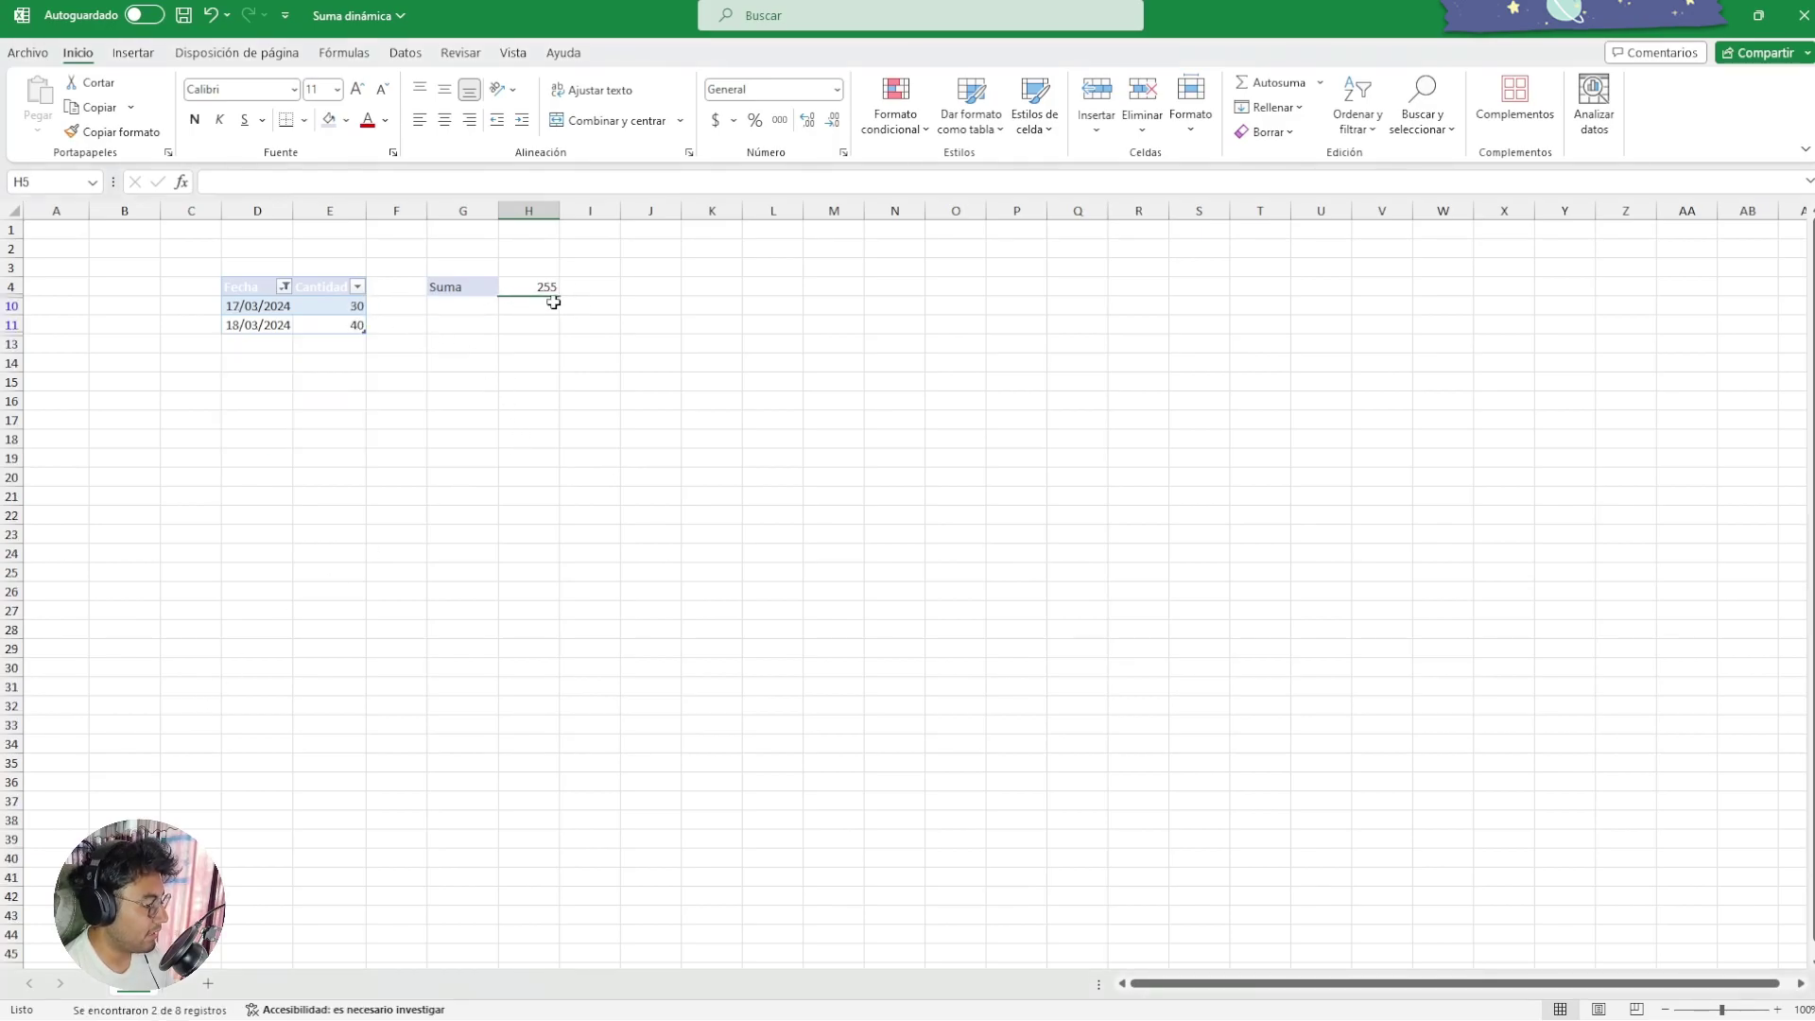
key(ctrl+z)
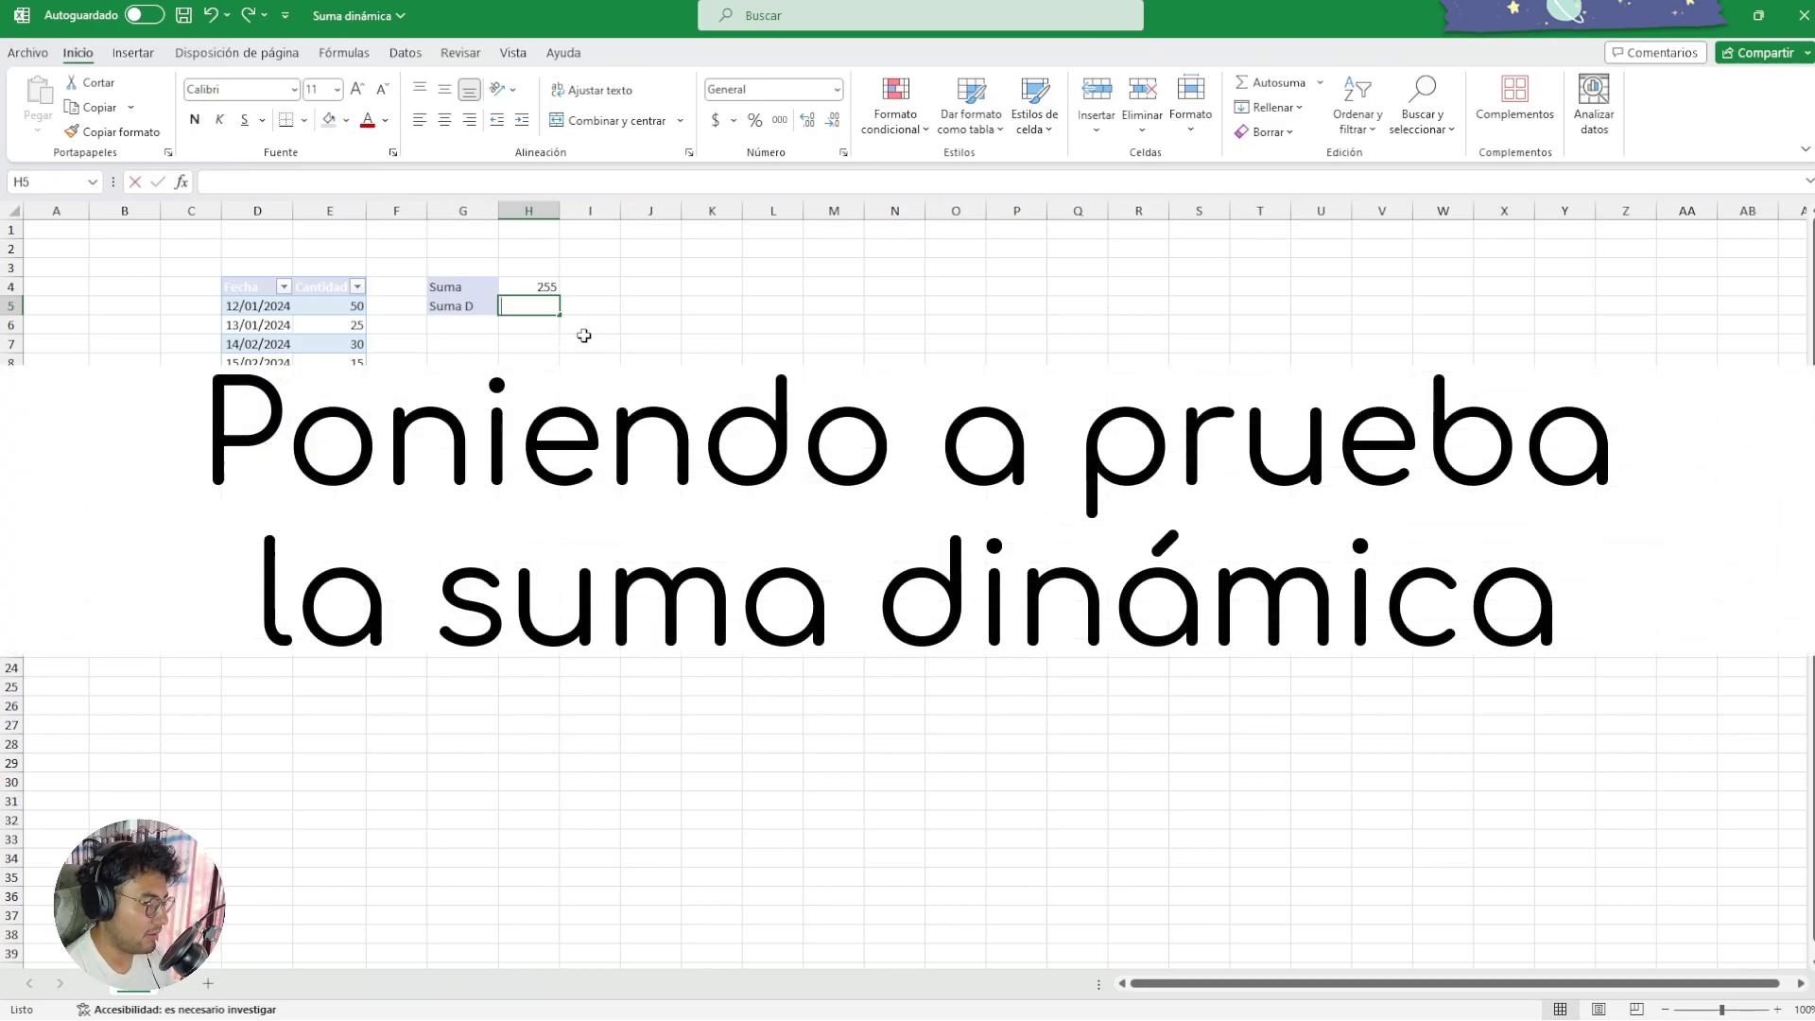
Enter =SUBTOTALES(9,Tabla1[Cantidad]) in H5, currently showing 255.
text(=sub)
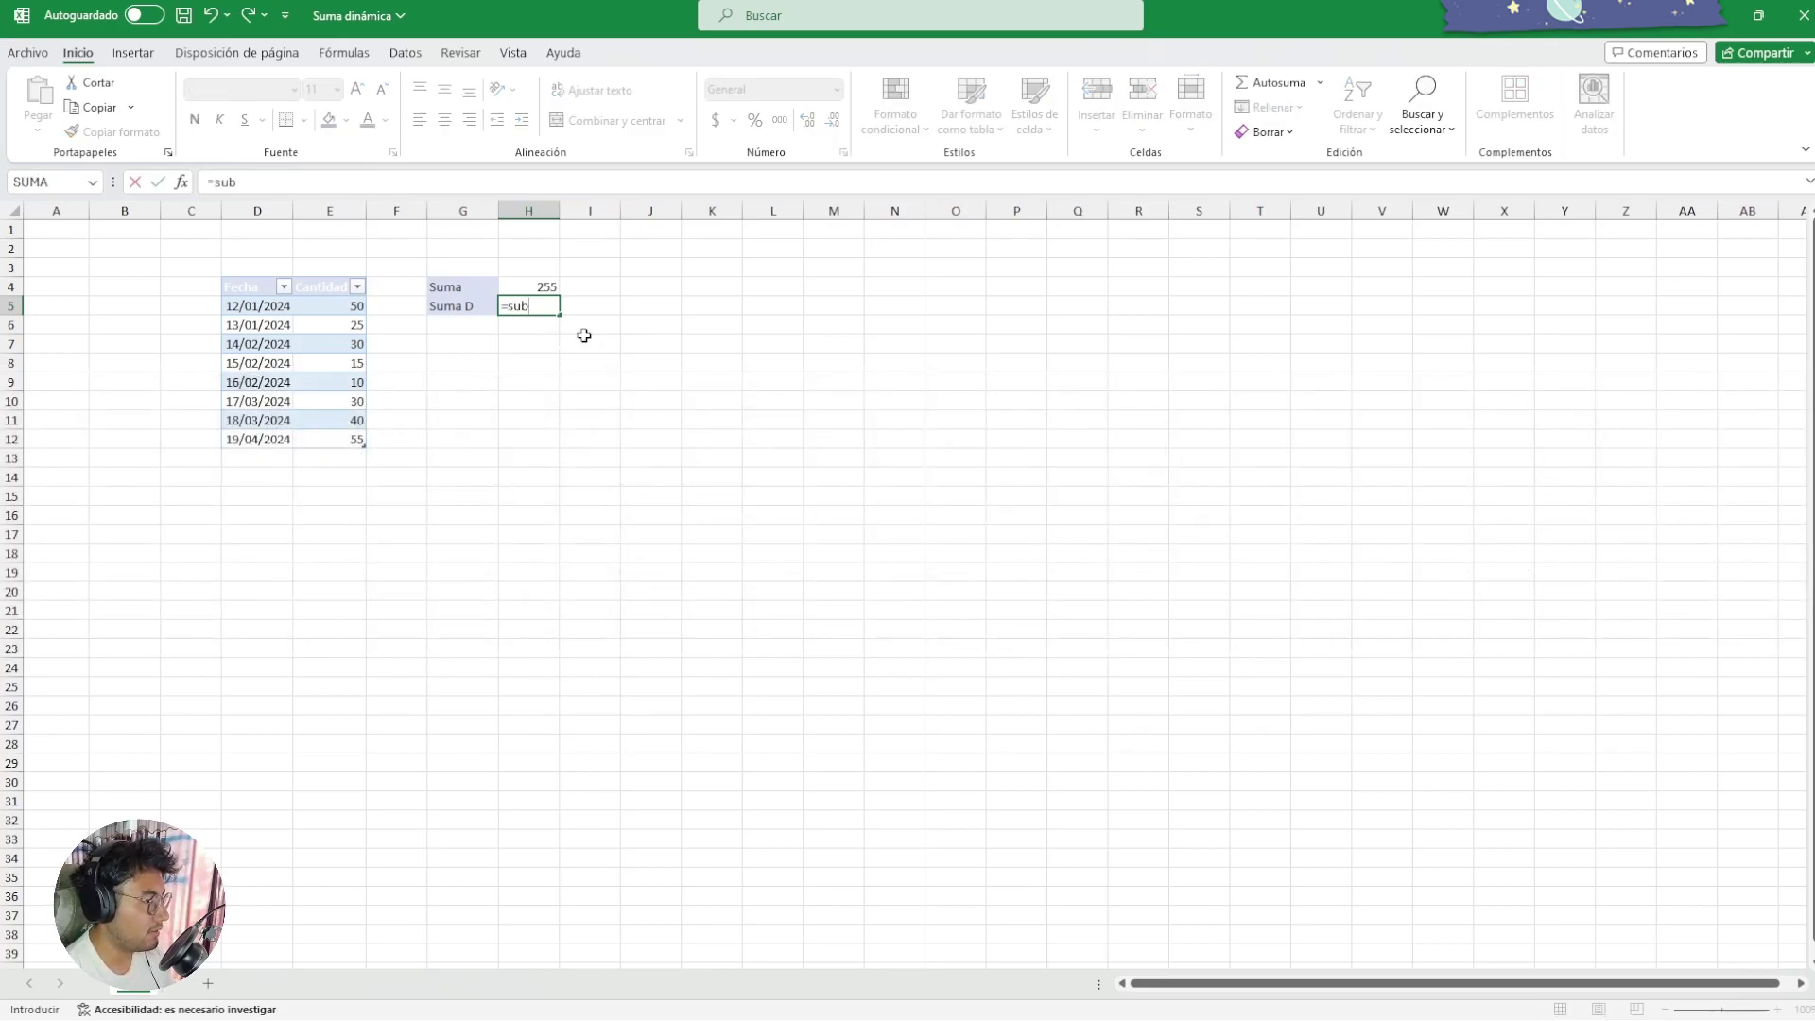
key(Tab)
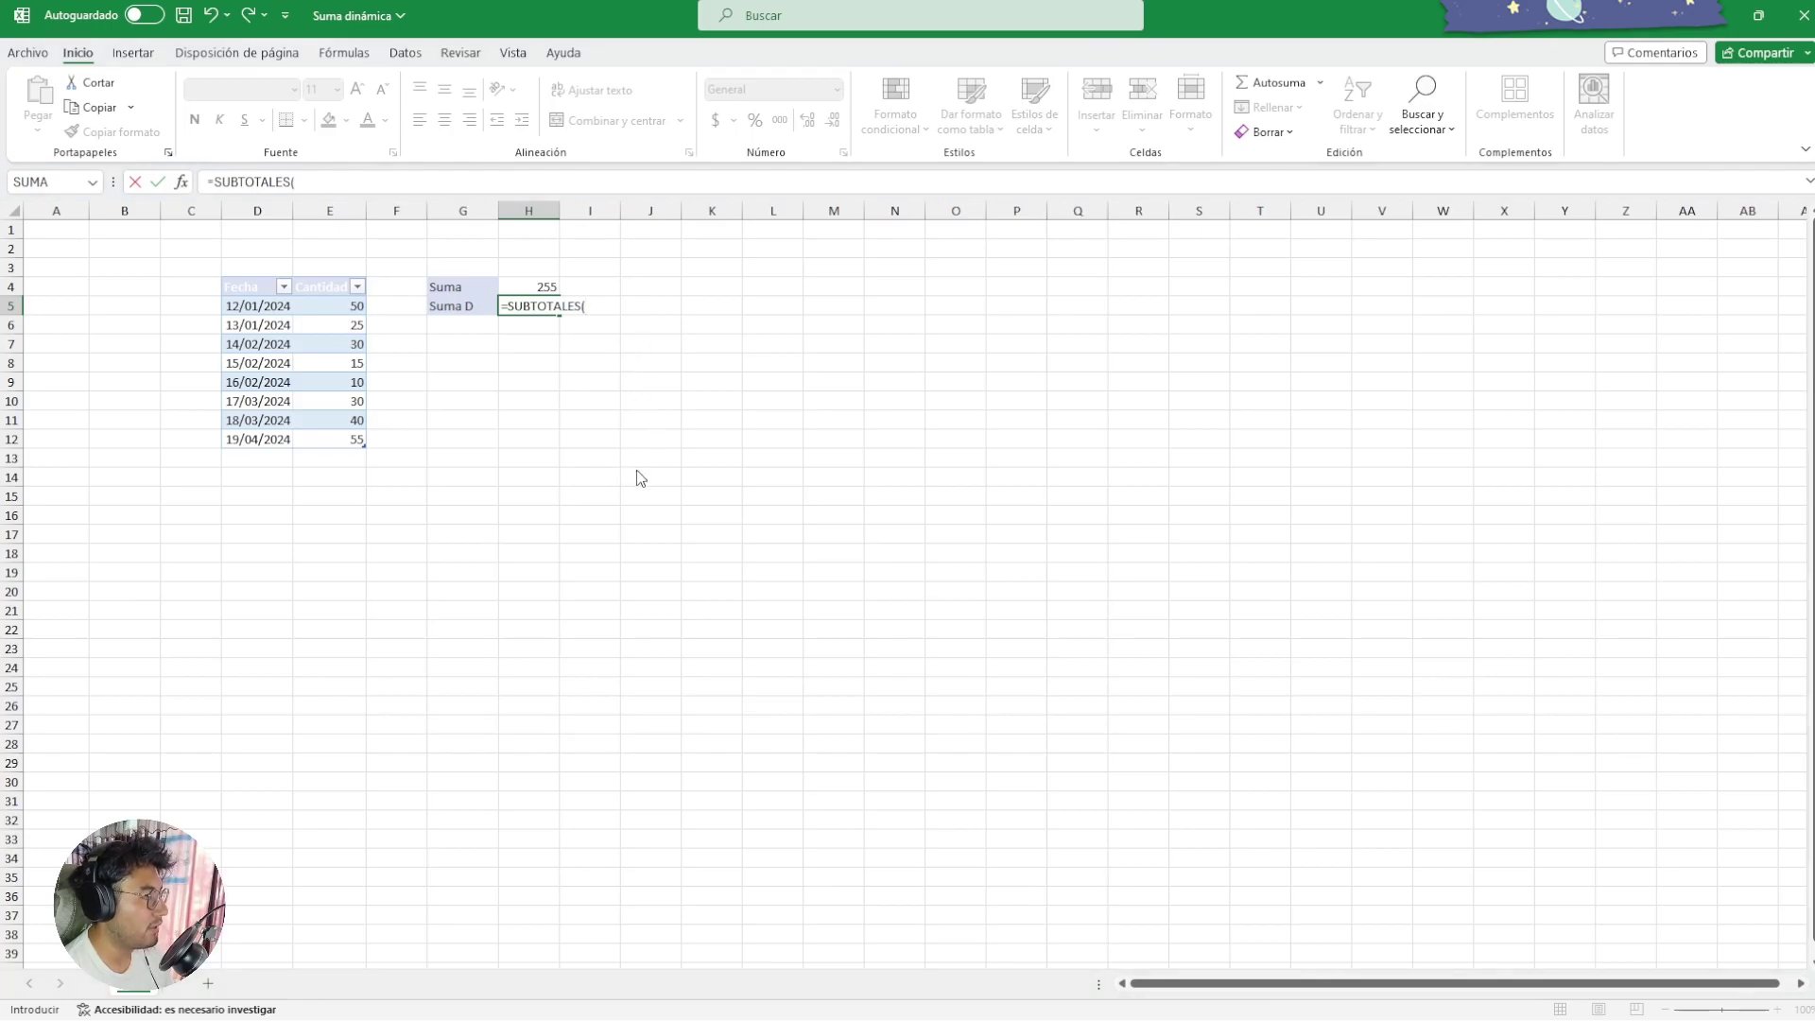
text(9,)
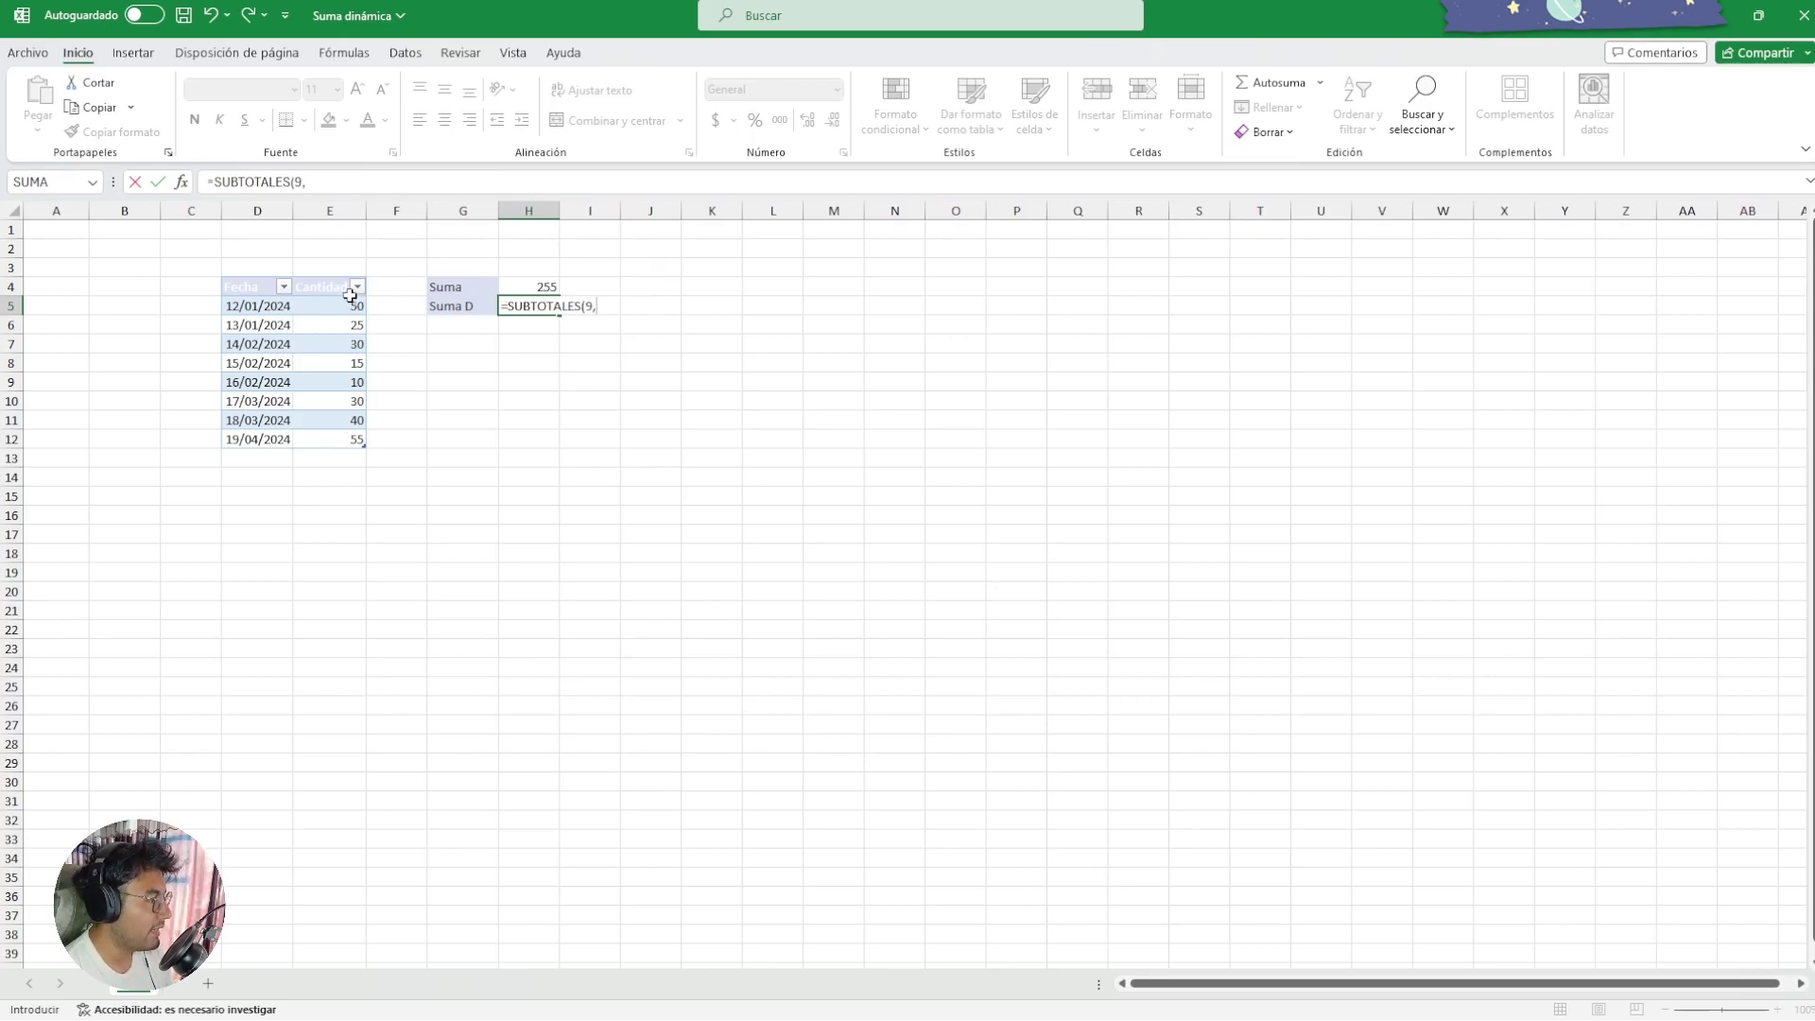
drag(355, 305, 331, 435)
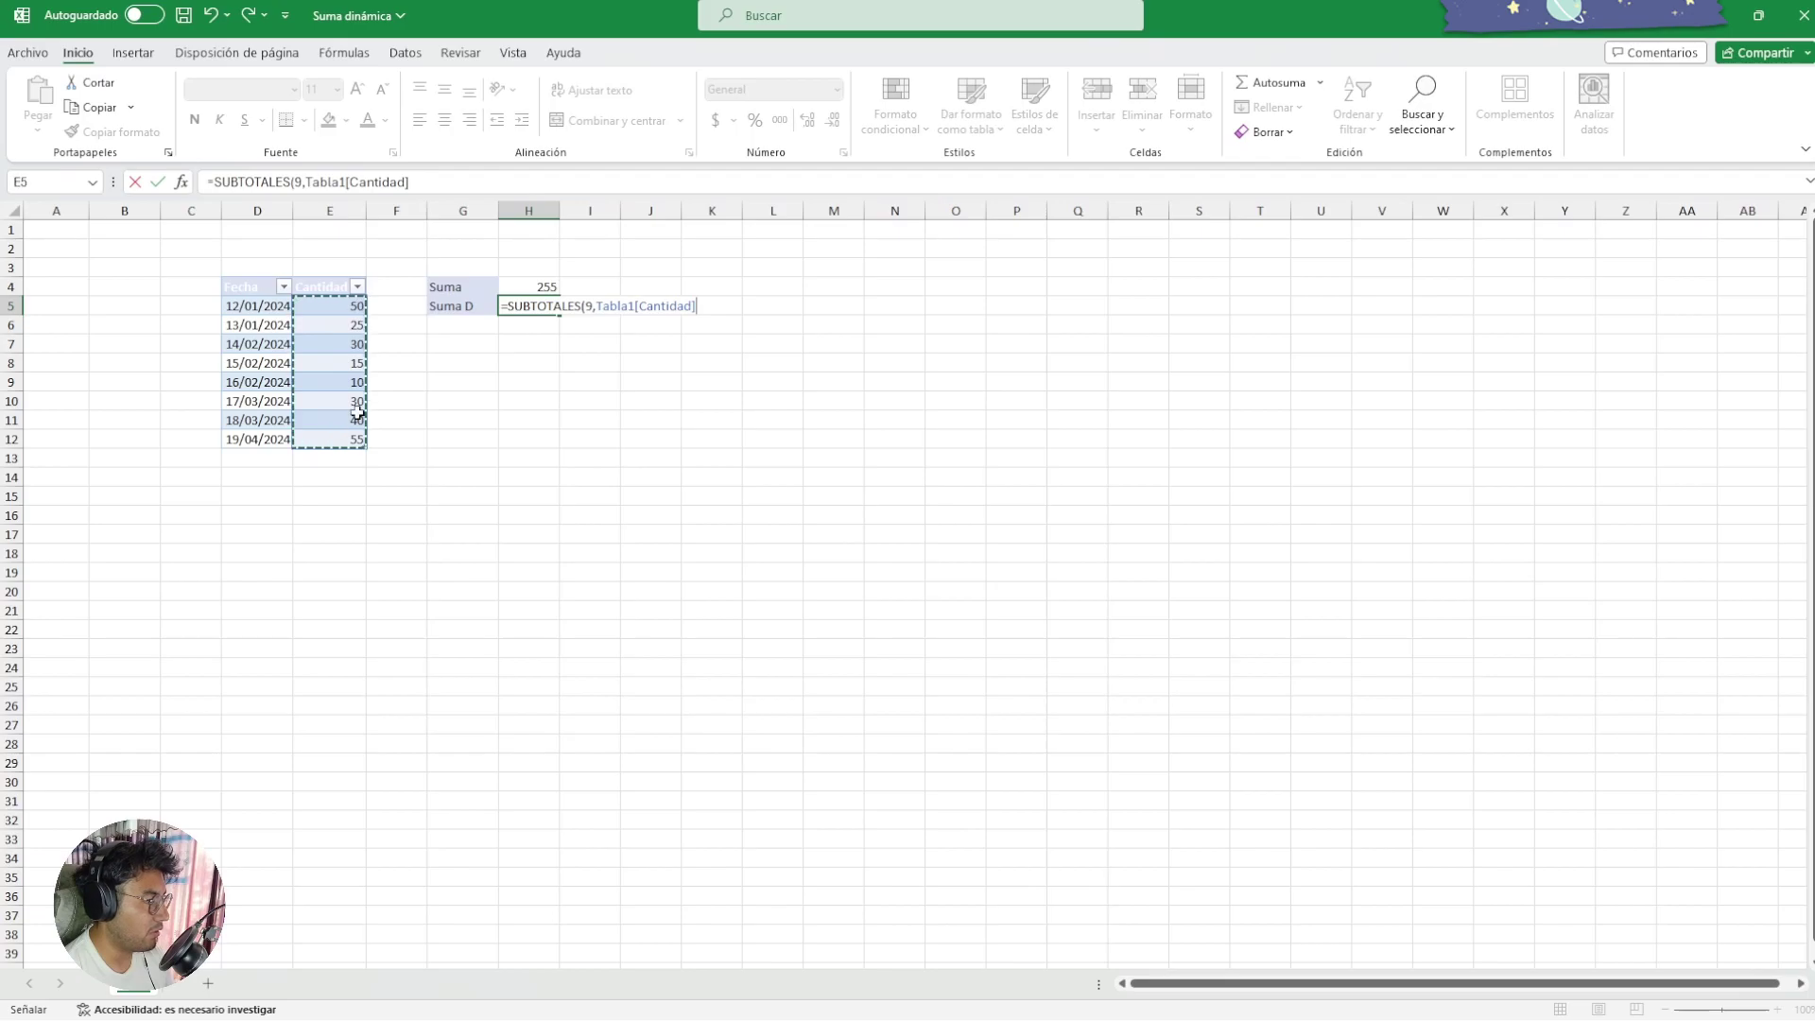
text())
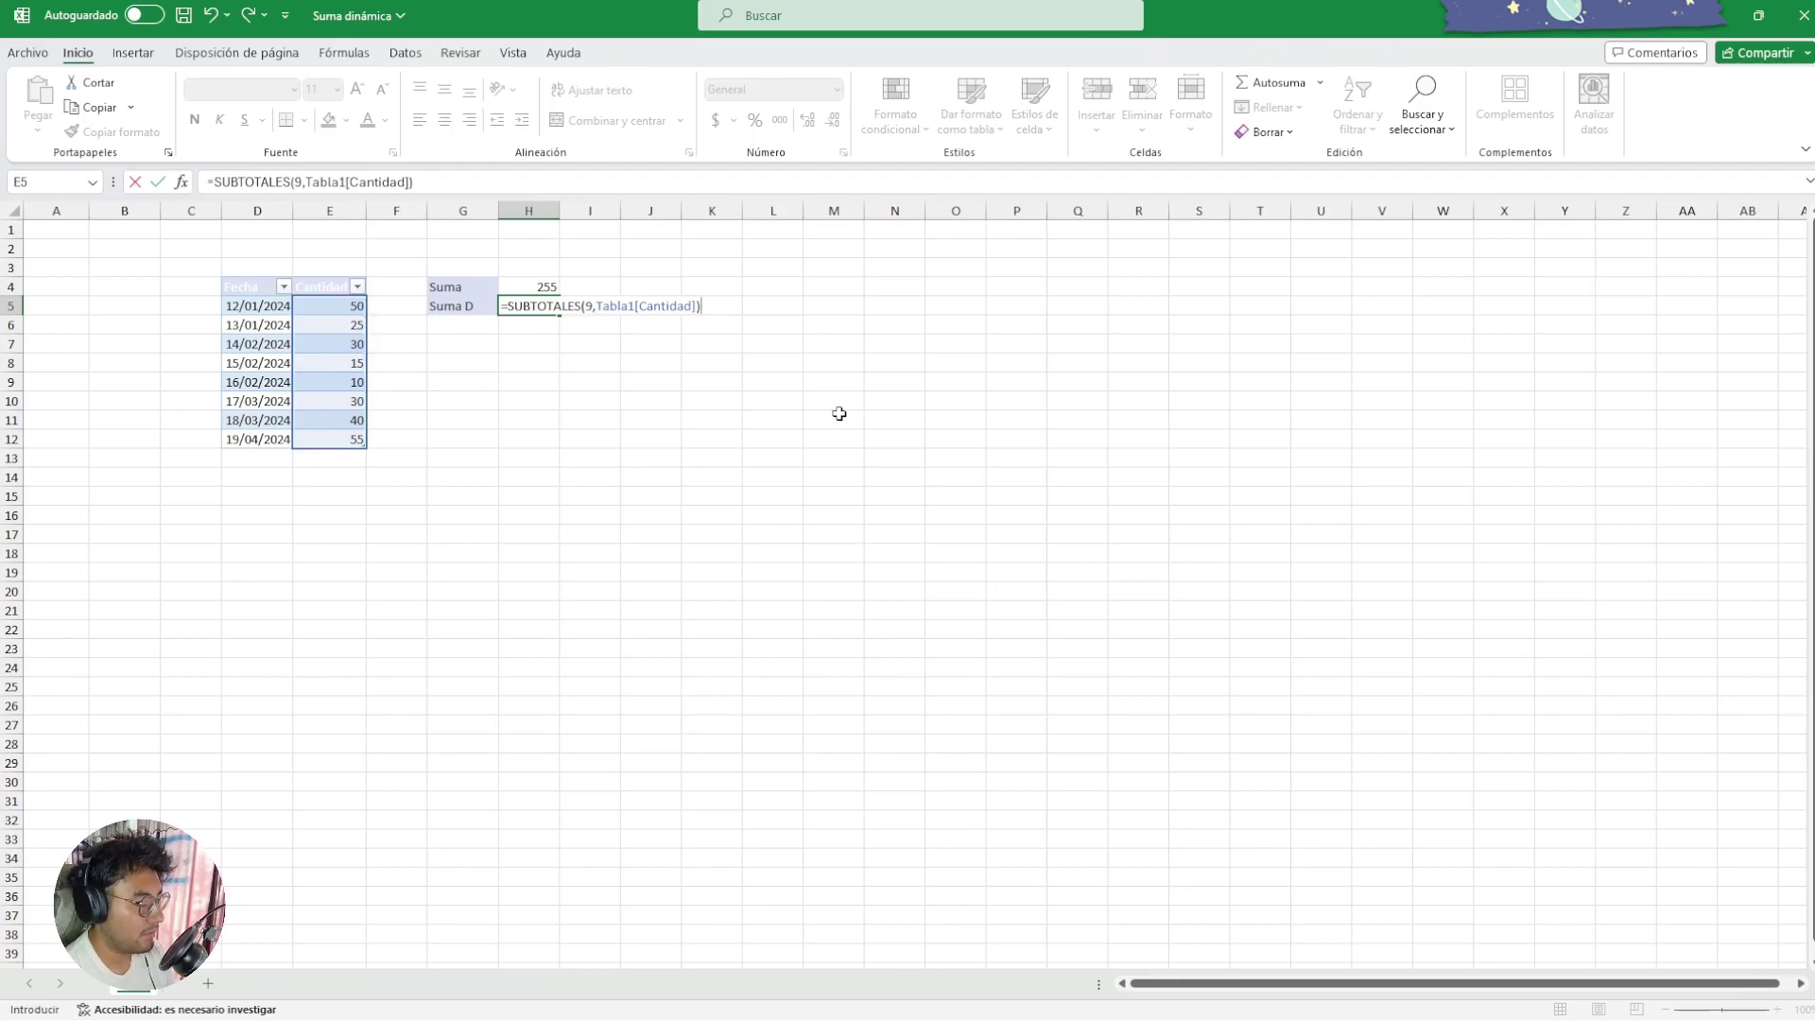
key(Return)
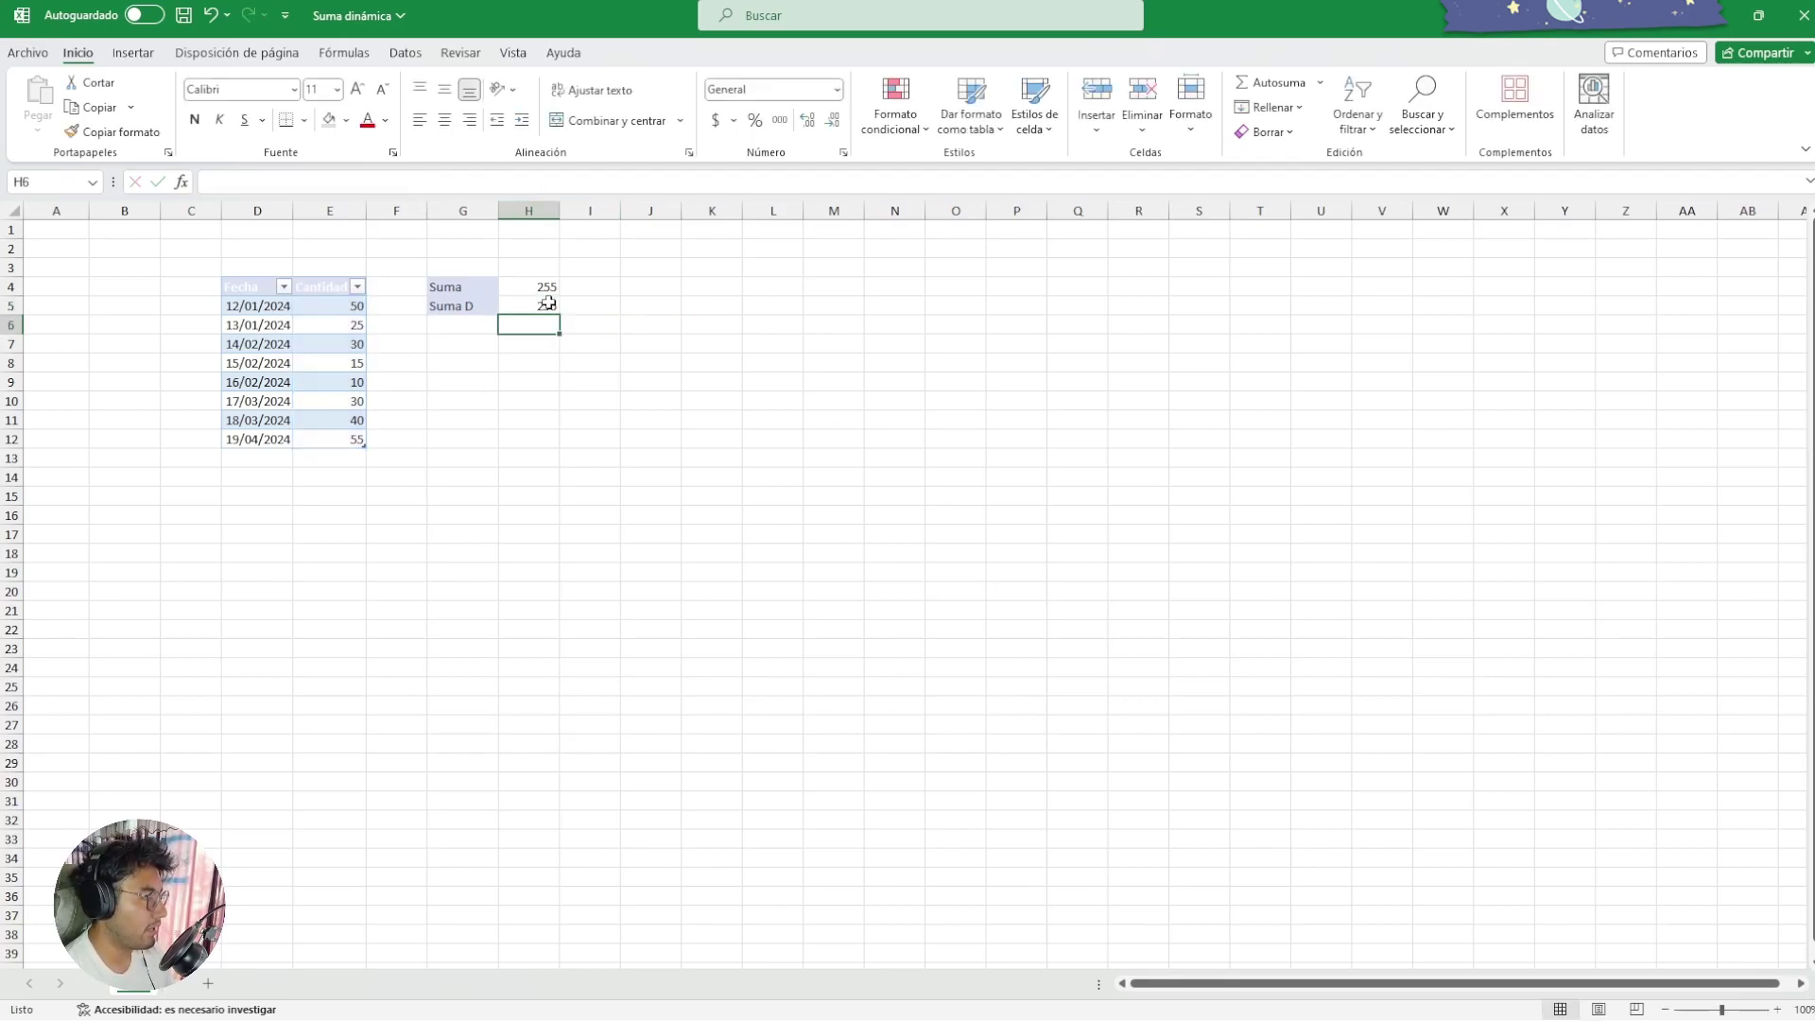
key(Up)
key(Up)
Undo the date filter and copy the Suma D label and subtotal into J4:K4.
key(Down)
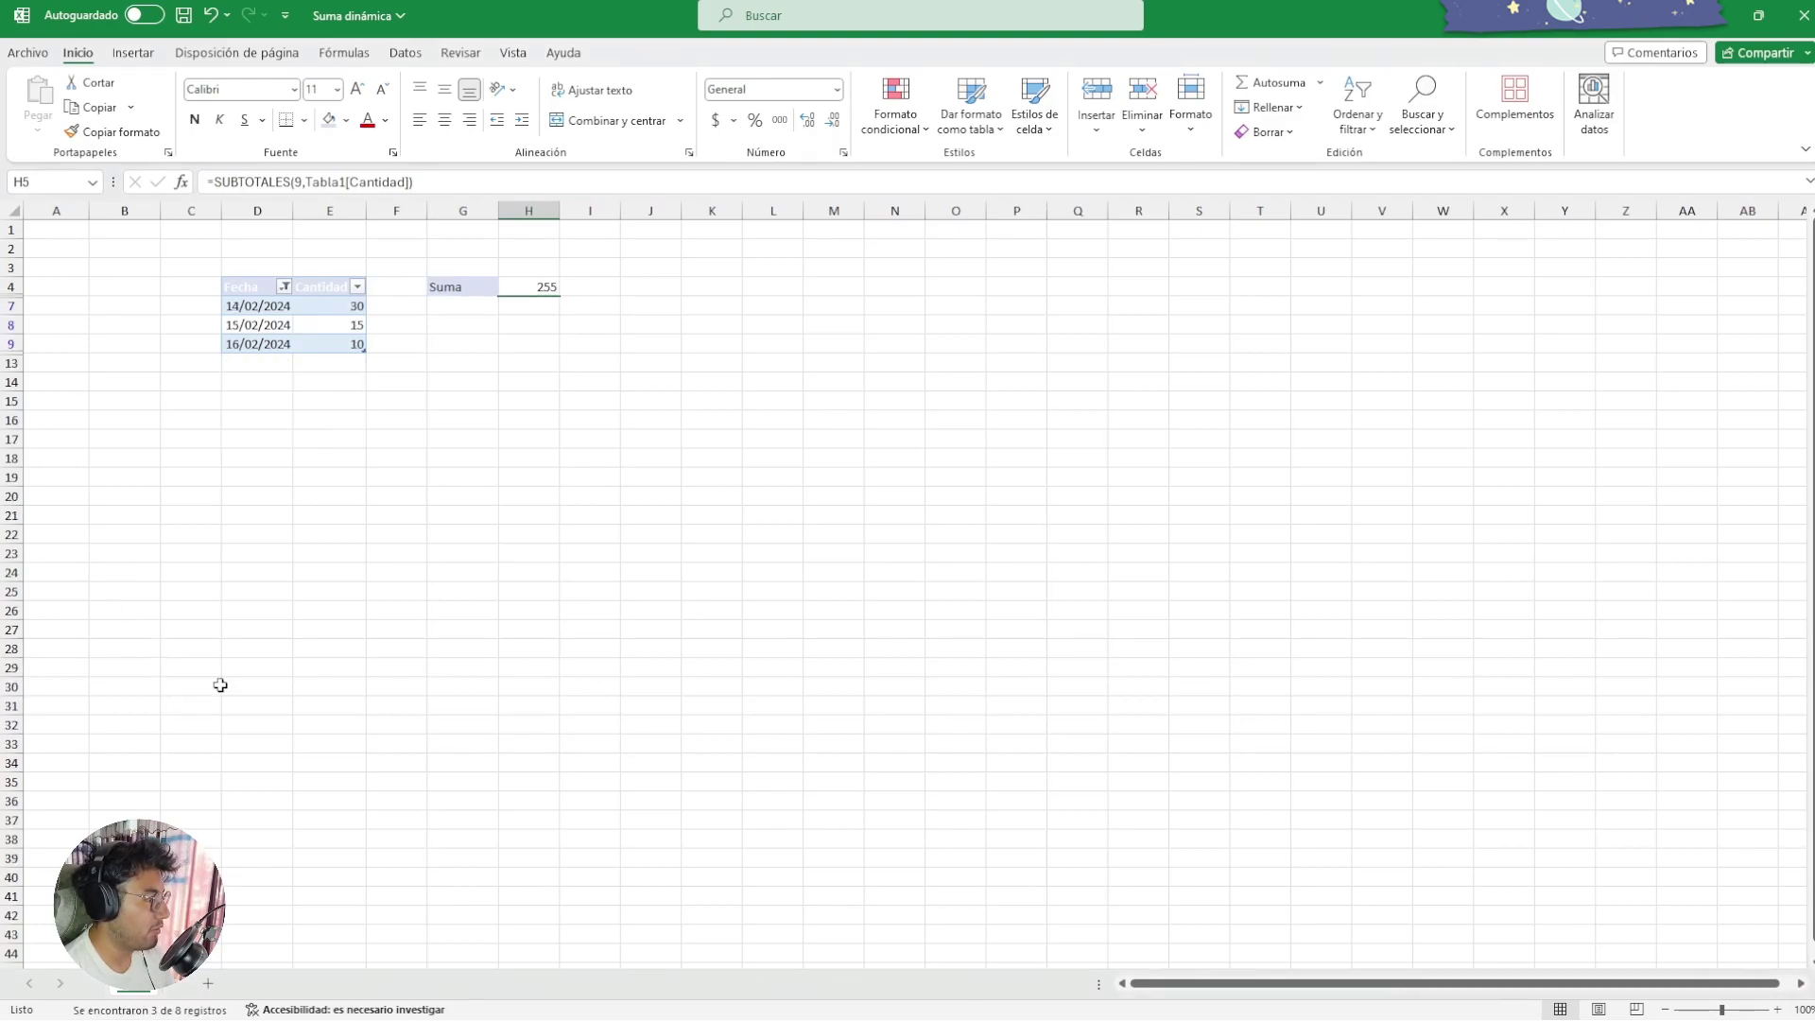
key(ctrl+z)
key(ctrl+c)
click(653, 287)
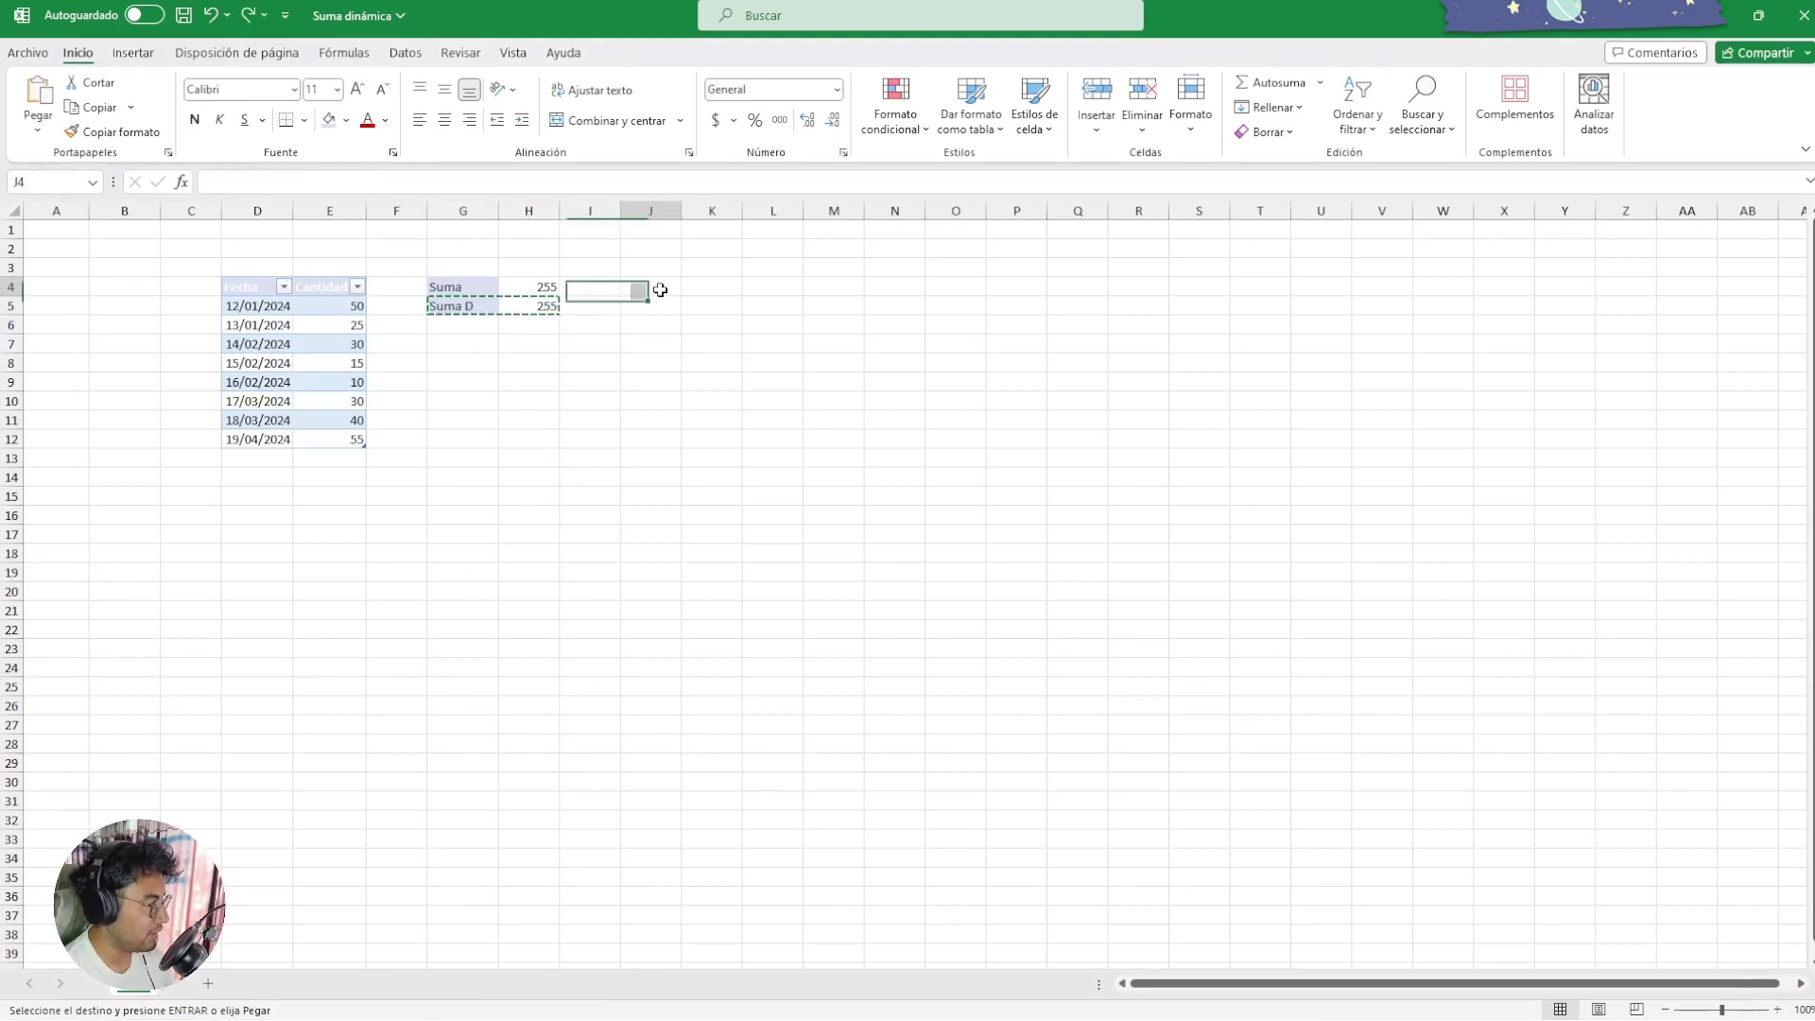
key(ctrl+v)
click(507, 318)
Clear the old Suma D label and subtotal from G5 and H5.
click(463, 307)
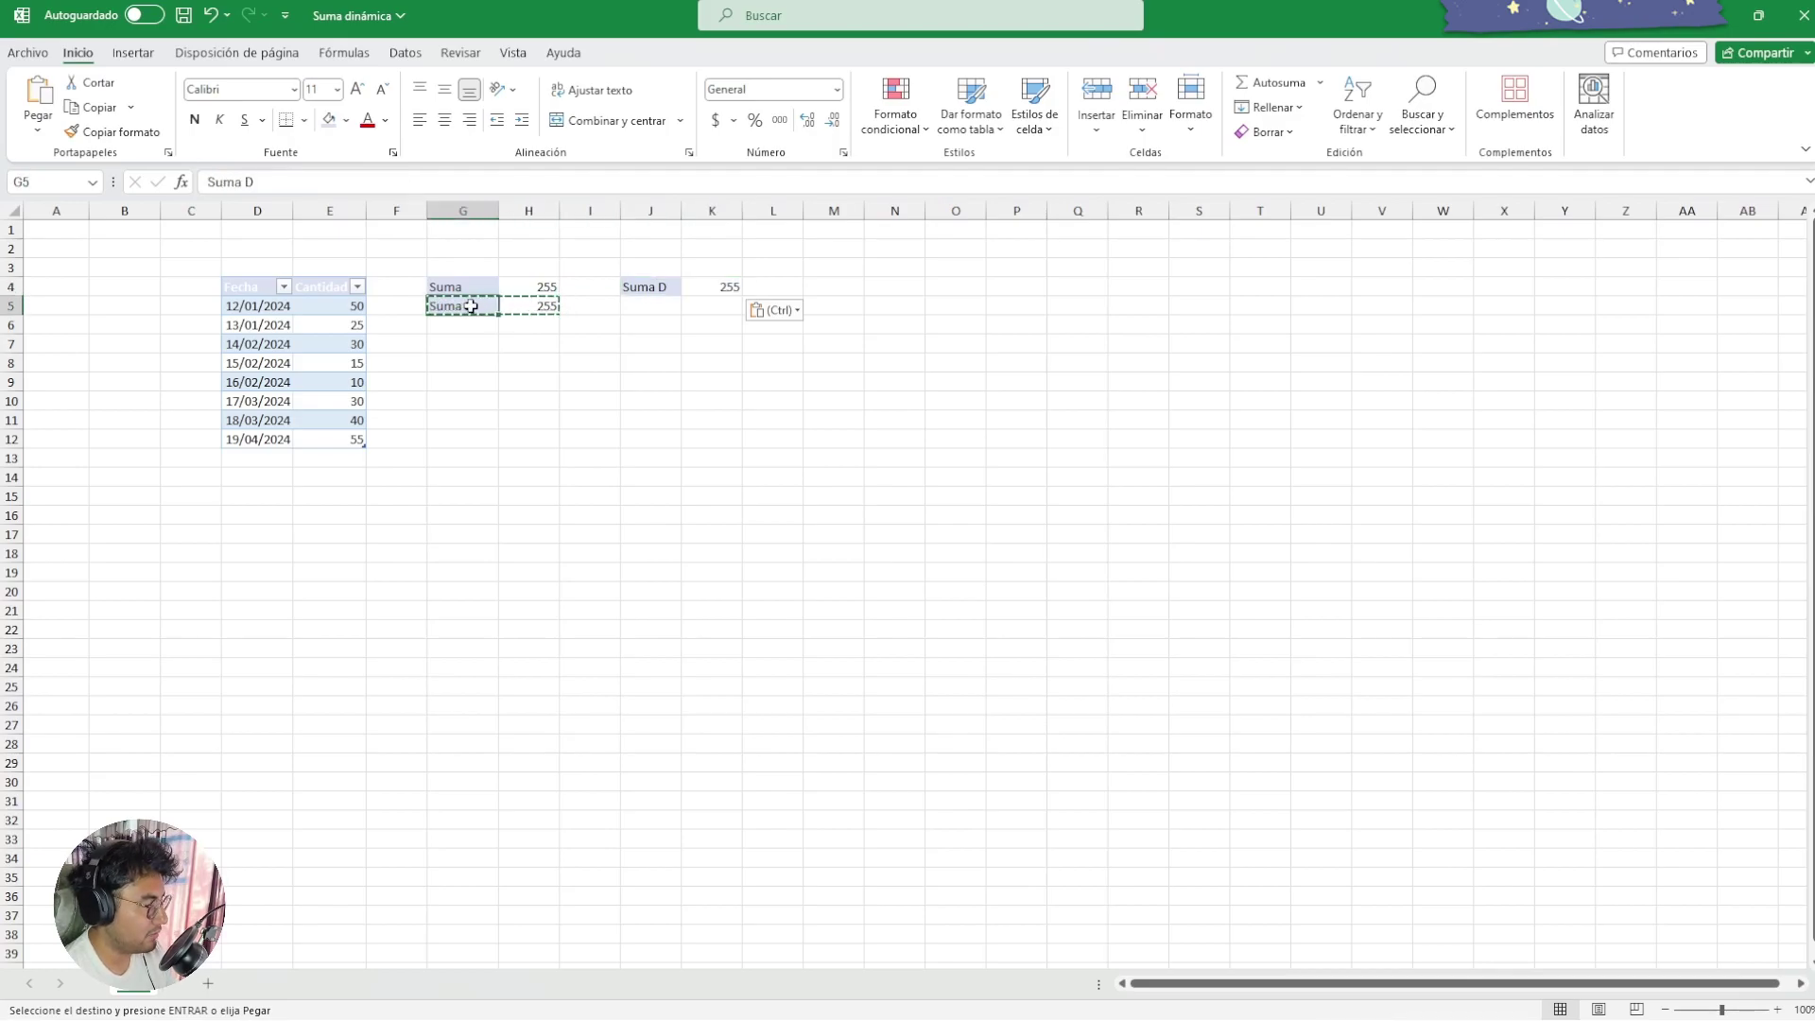
key(BackSpace)
key(Return)
key(Return)
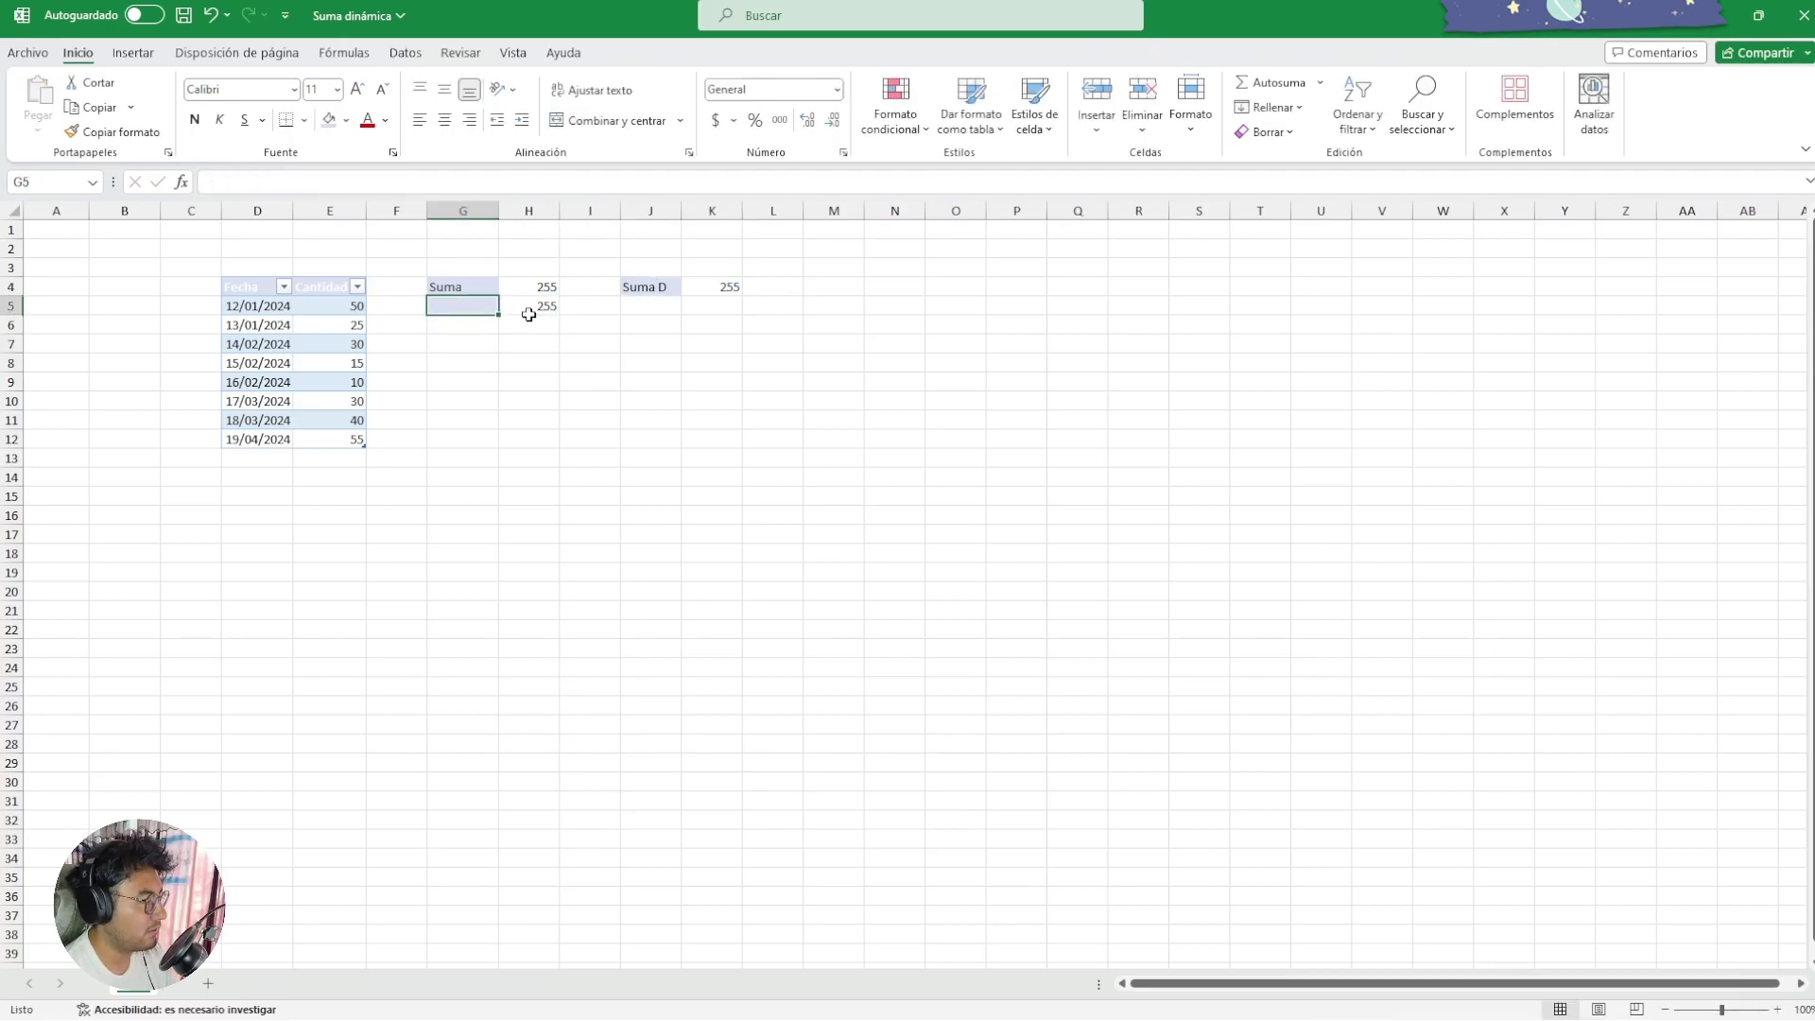
click(546, 308)
key(Delete)
click(470, 308)
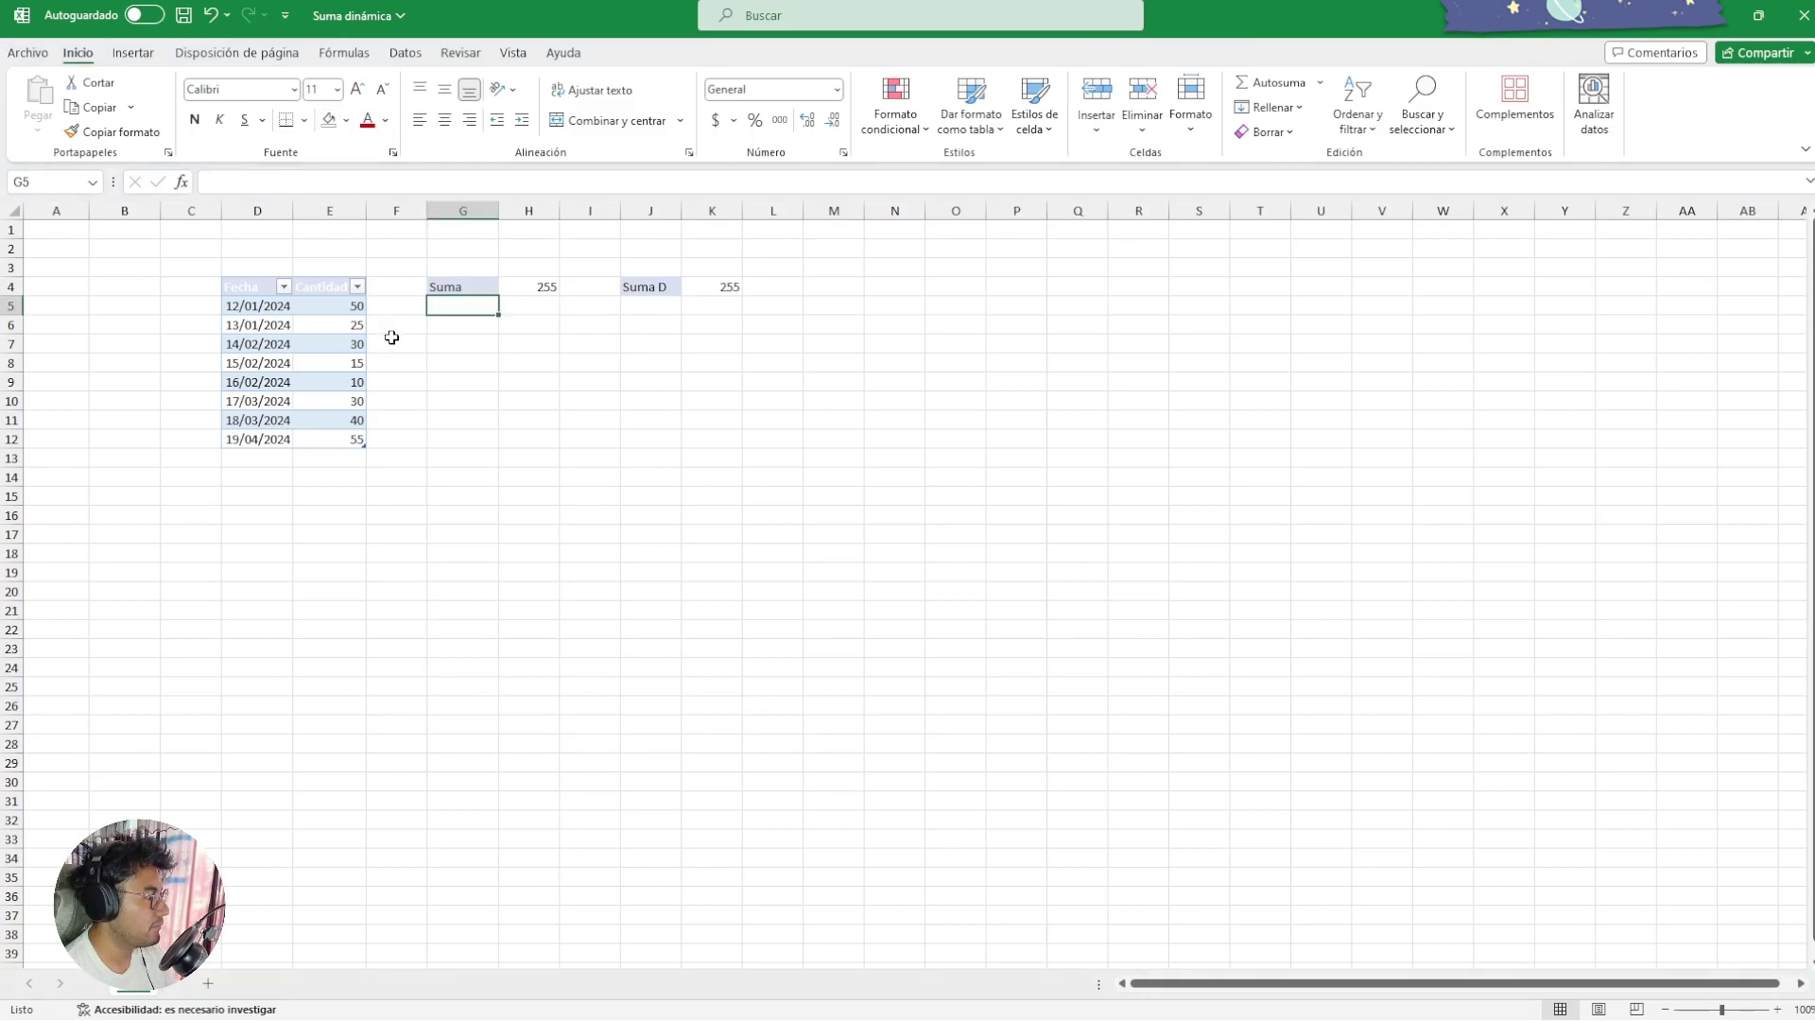
click(528, 400)
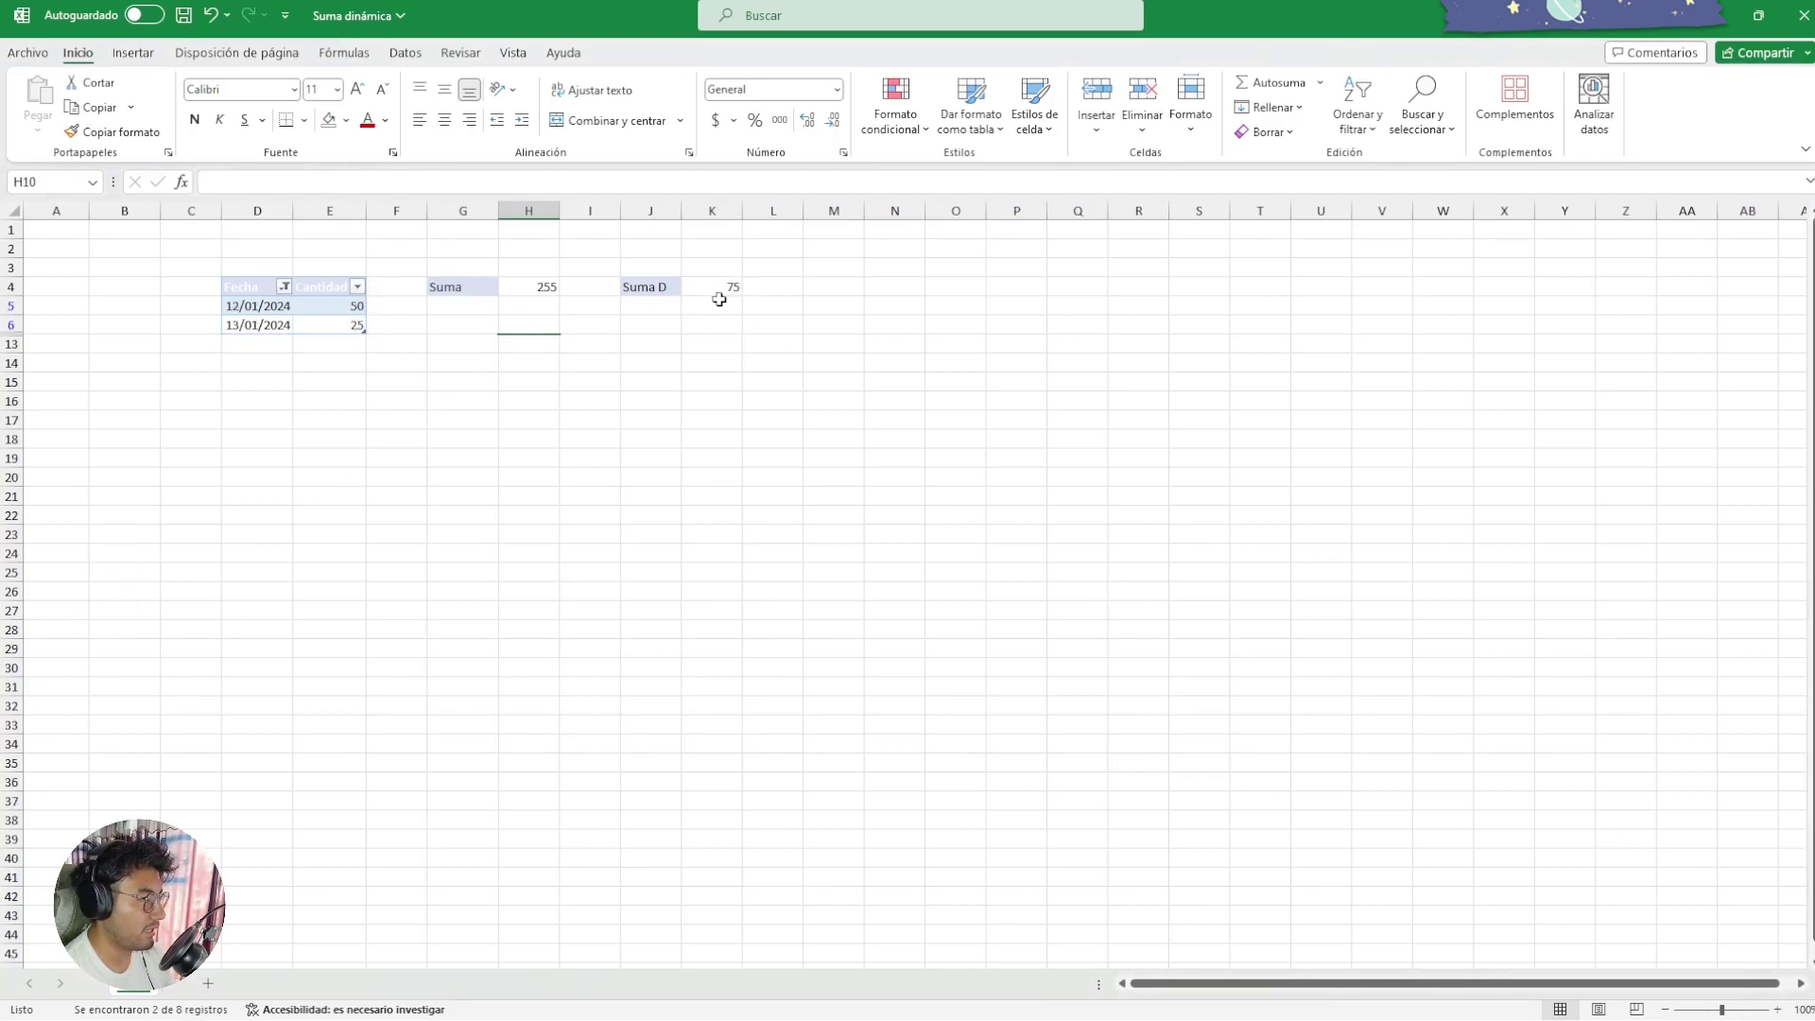
Check the SUMA formula in H4 and the SUBTOTALES formula in K4 behind the totals.
click(660, 288)
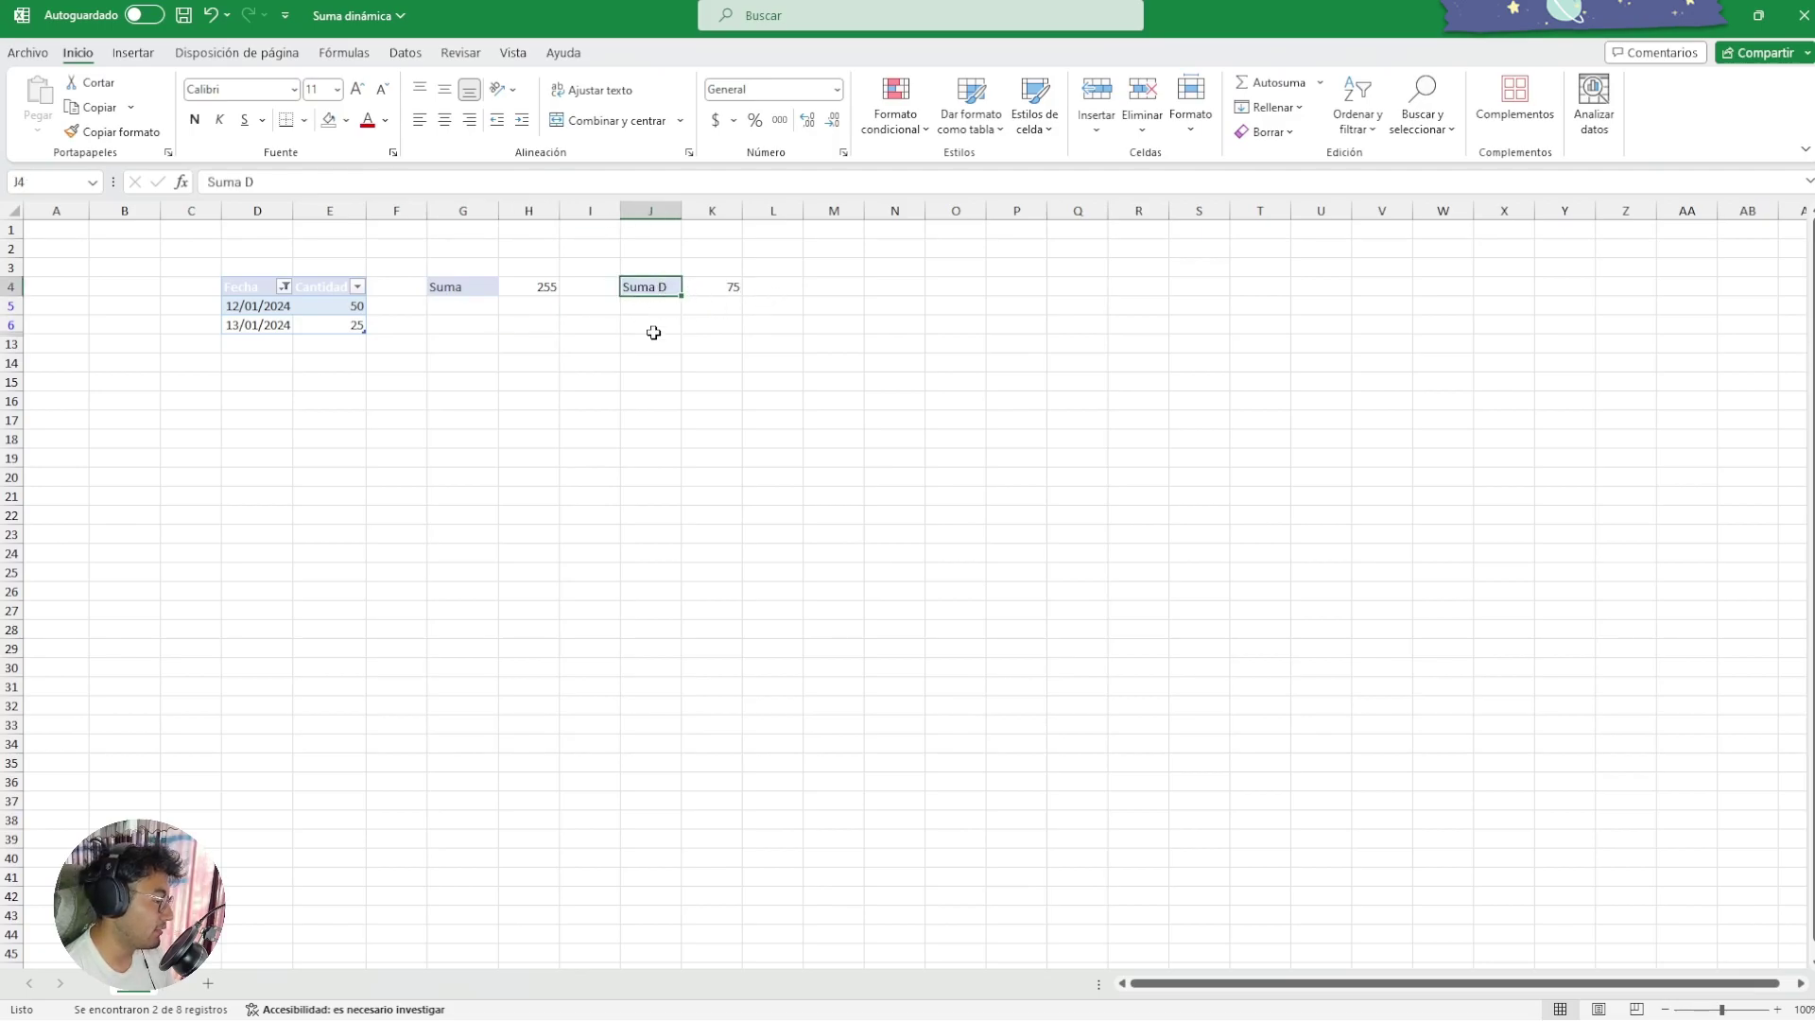
click(462, 288)
click(550, 288)
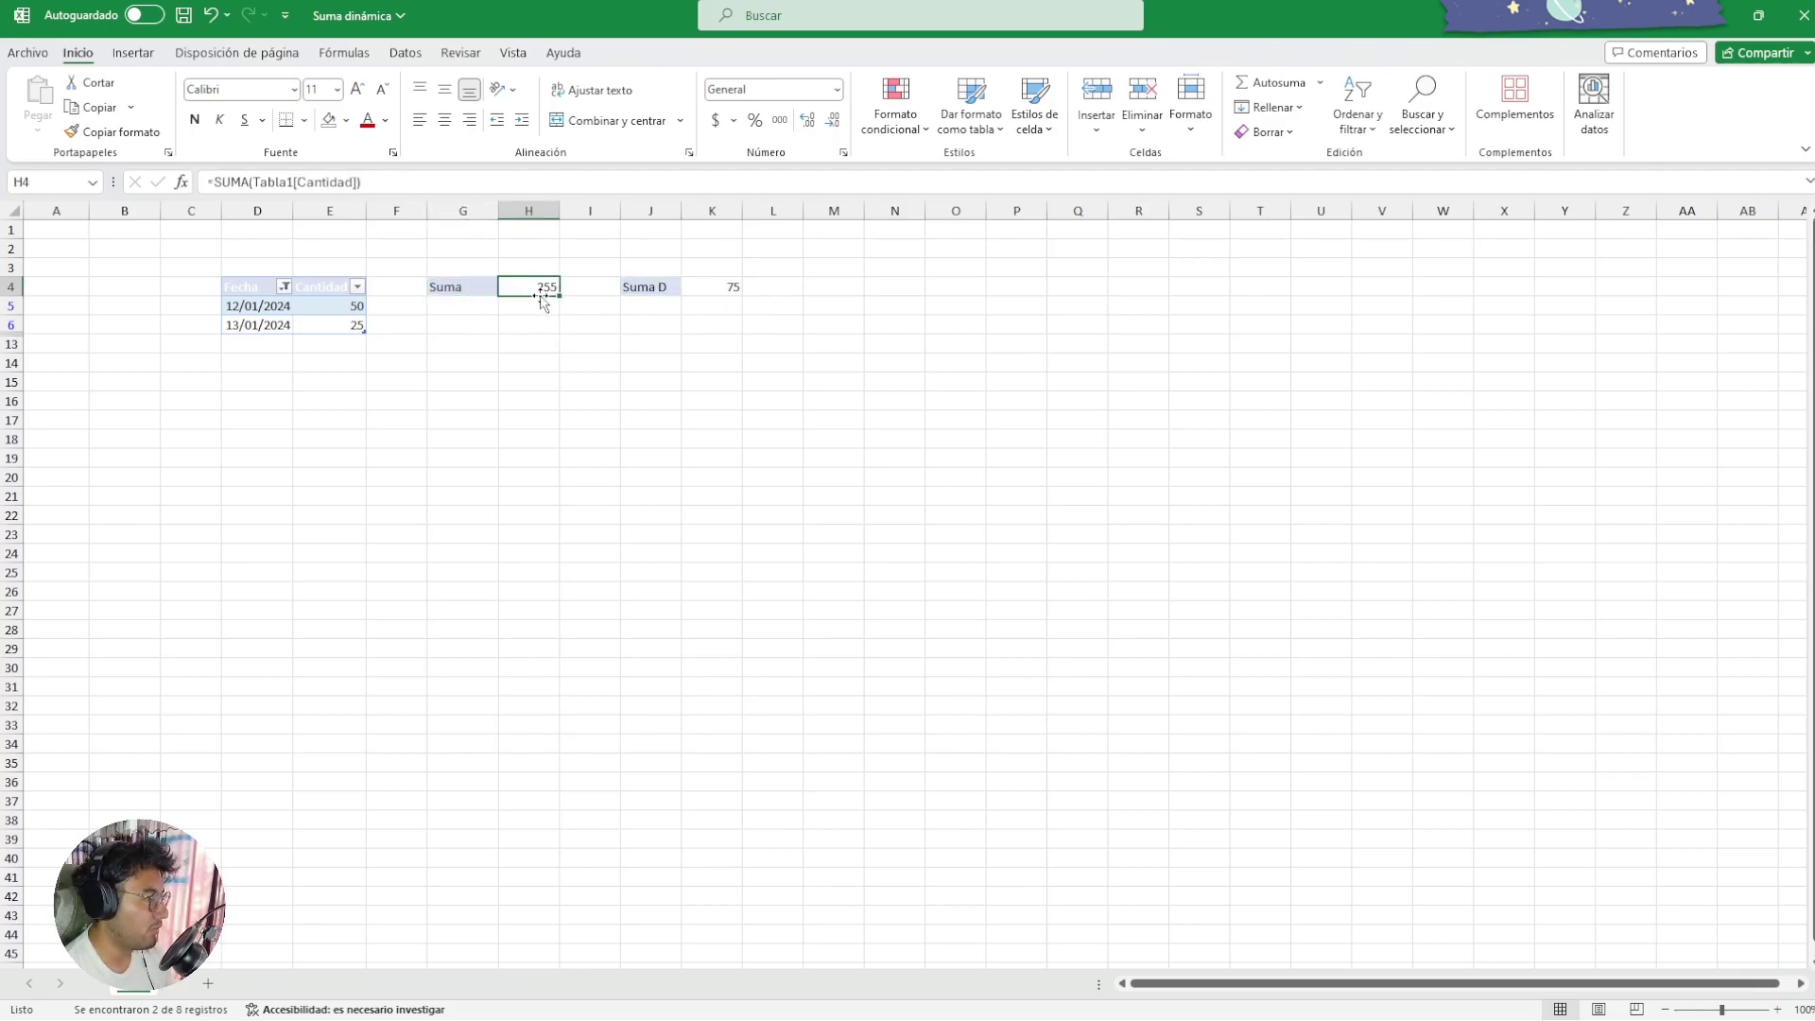
click(565, 346)
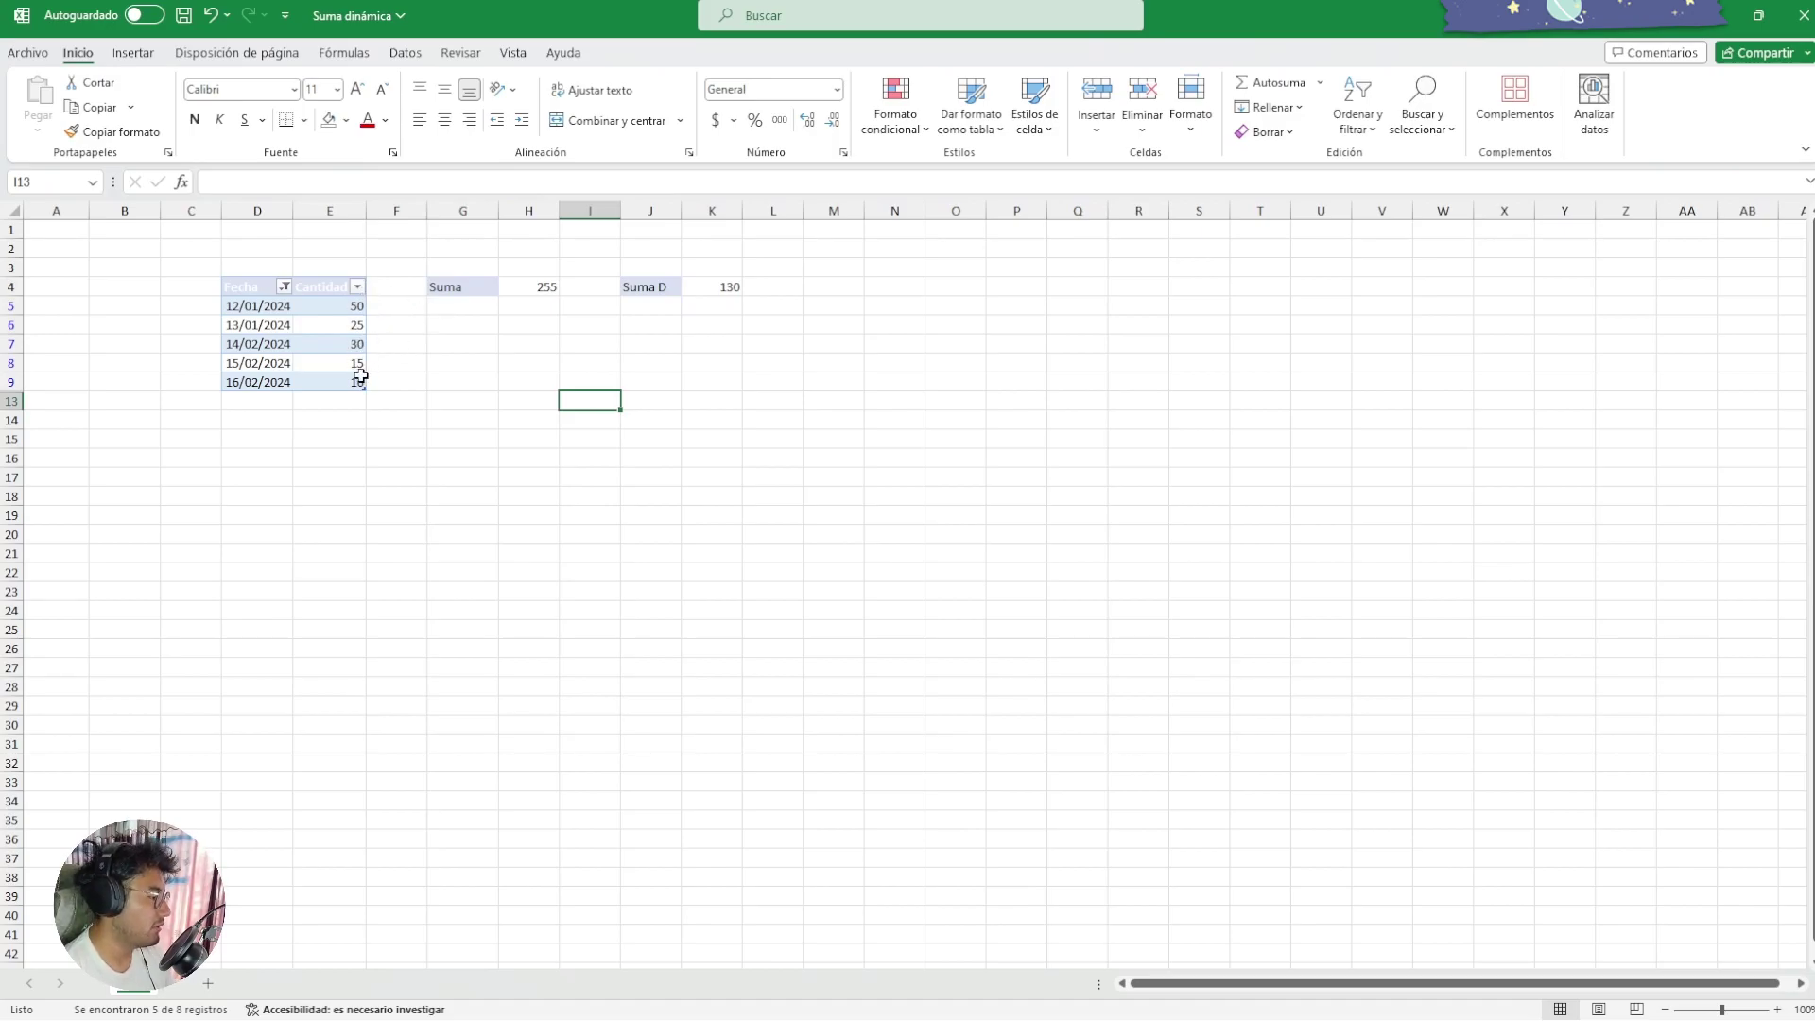
click(721, 293)
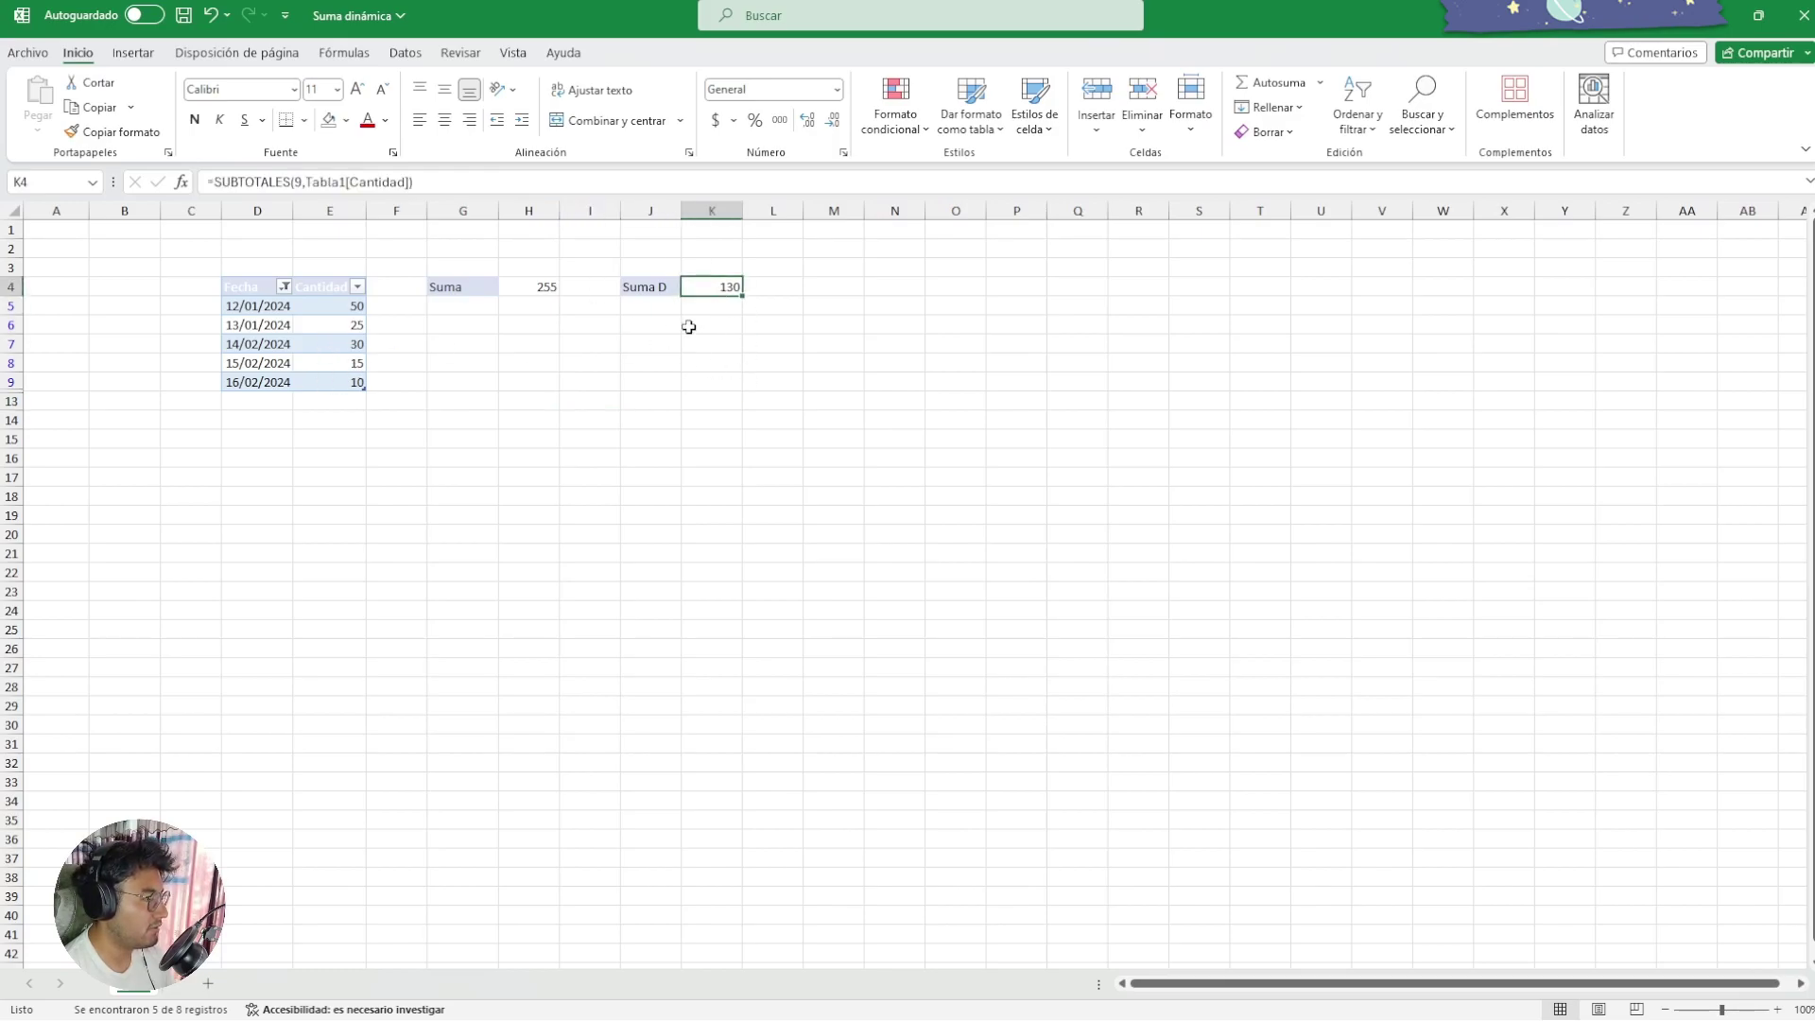
click(651, 343)
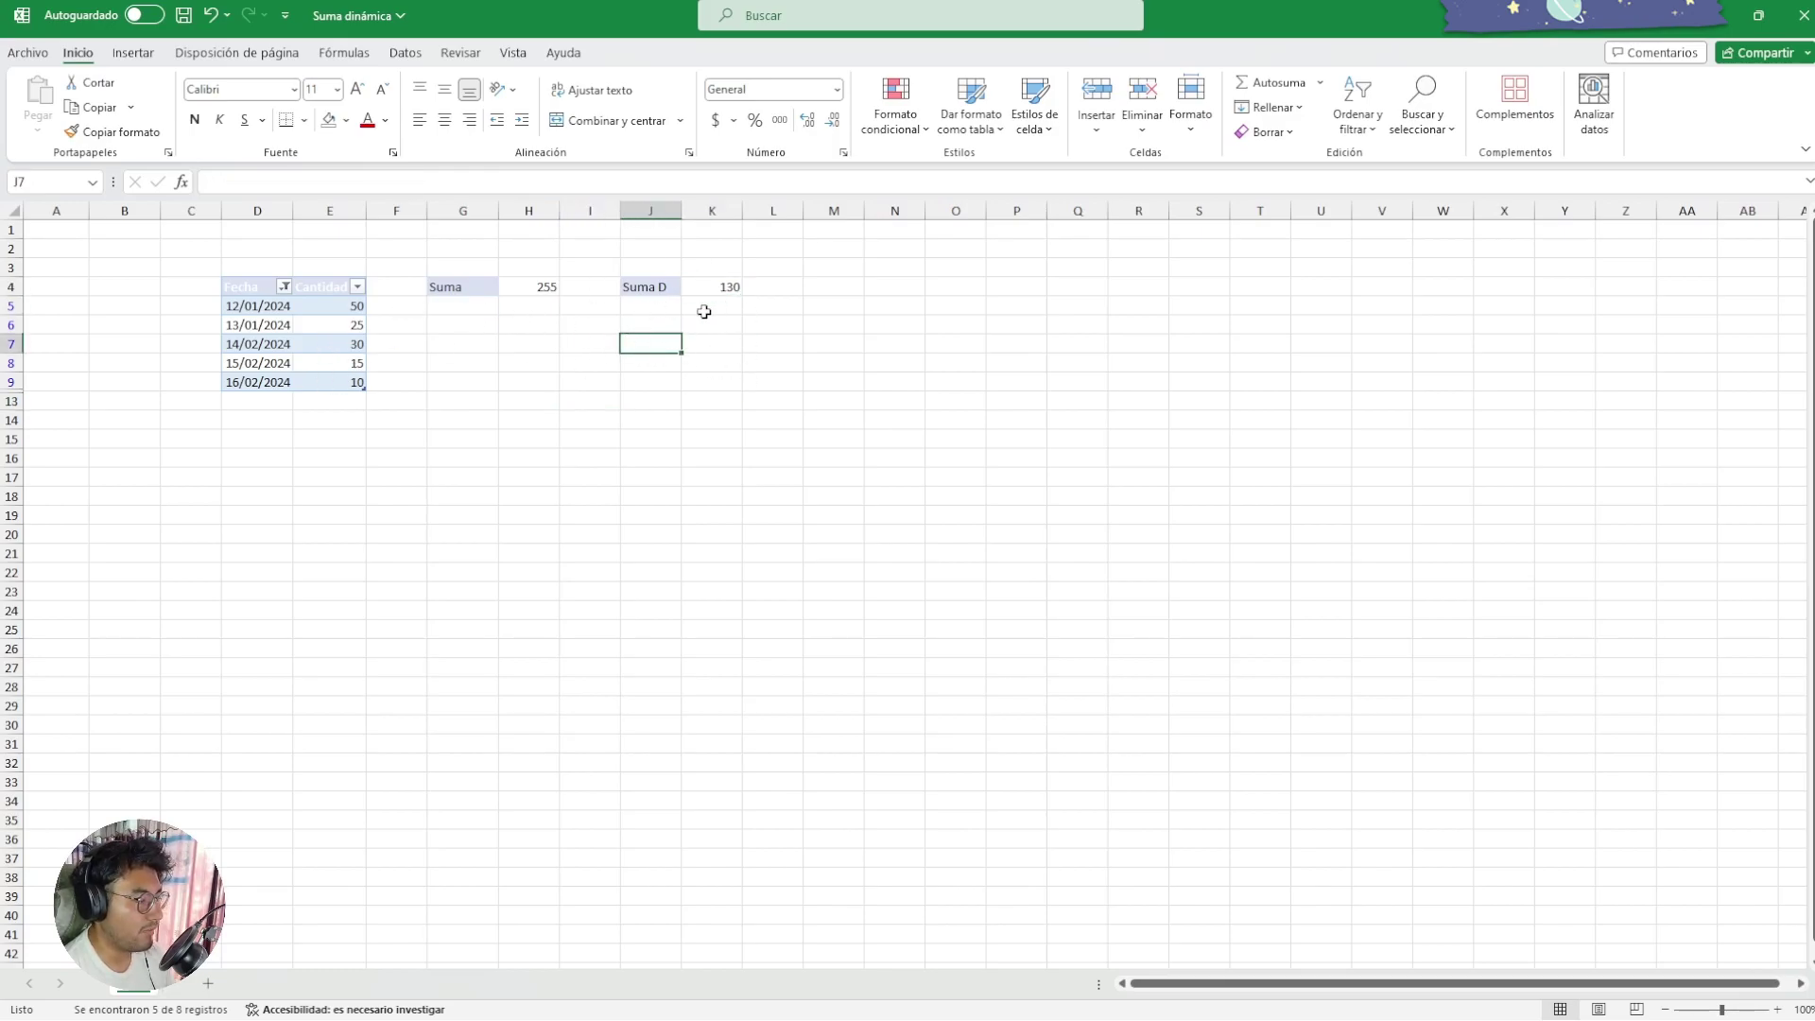
click(456, 290)
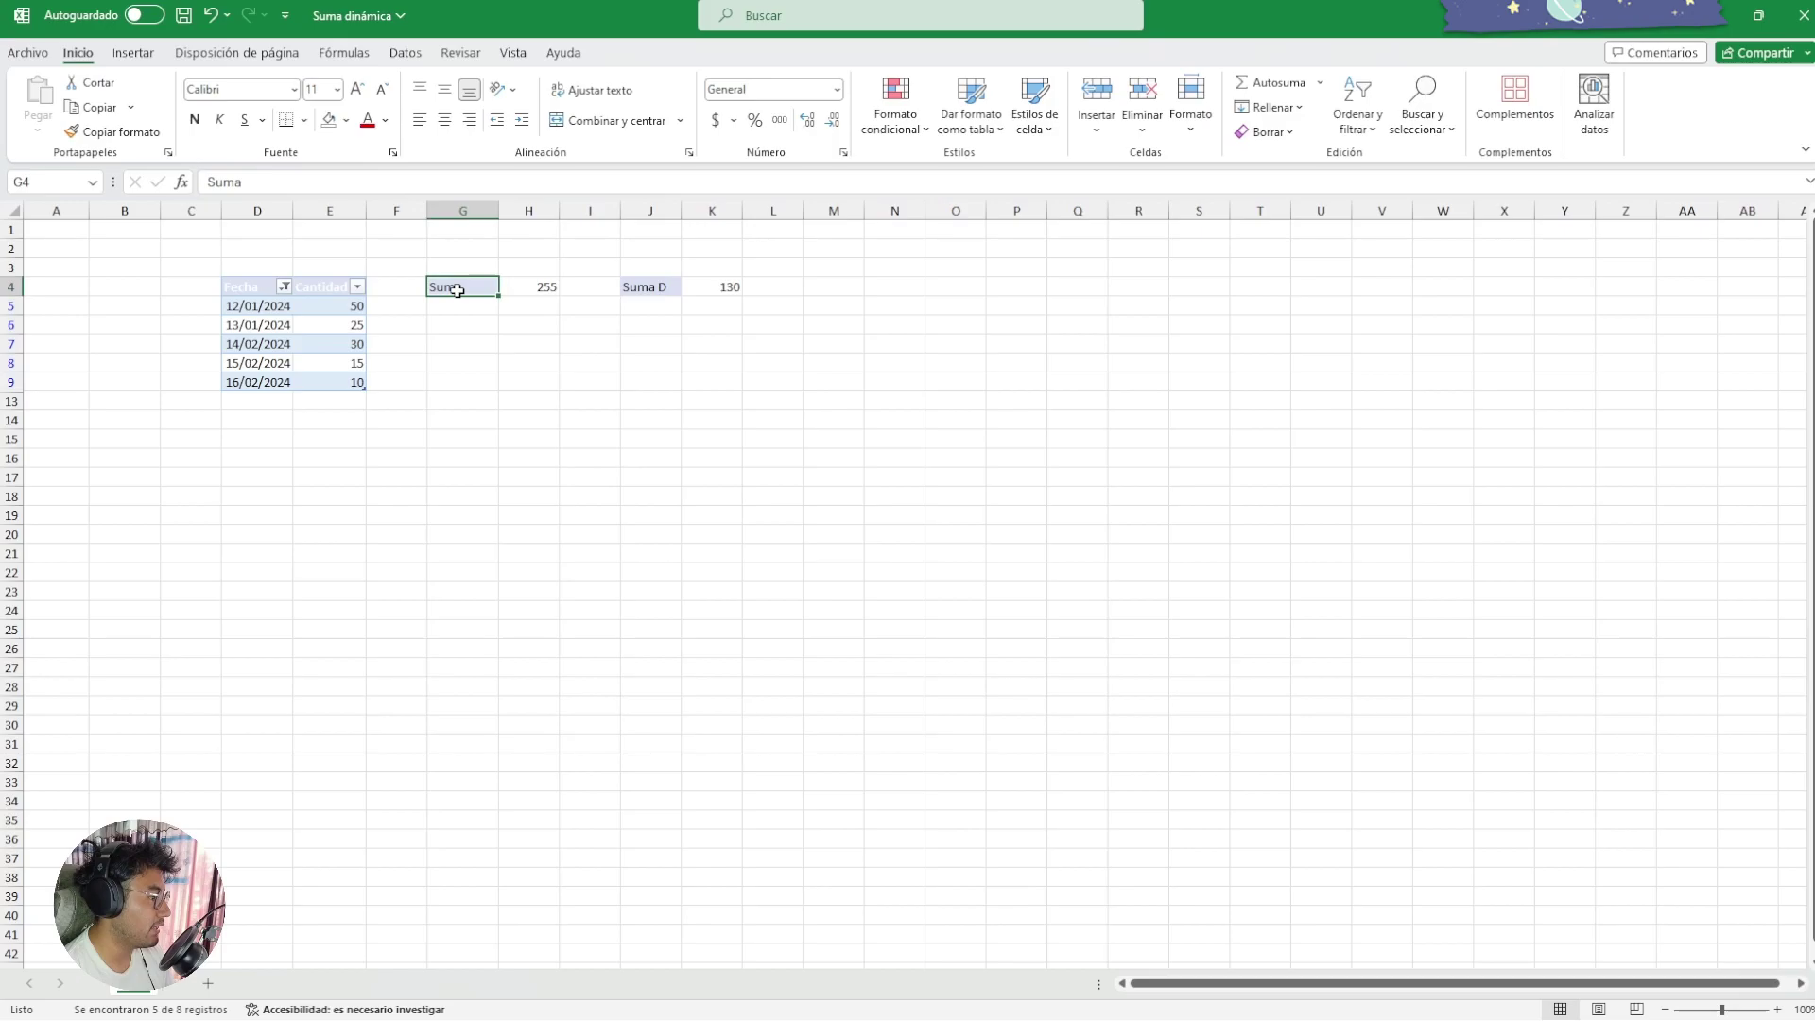
click(643, 286)
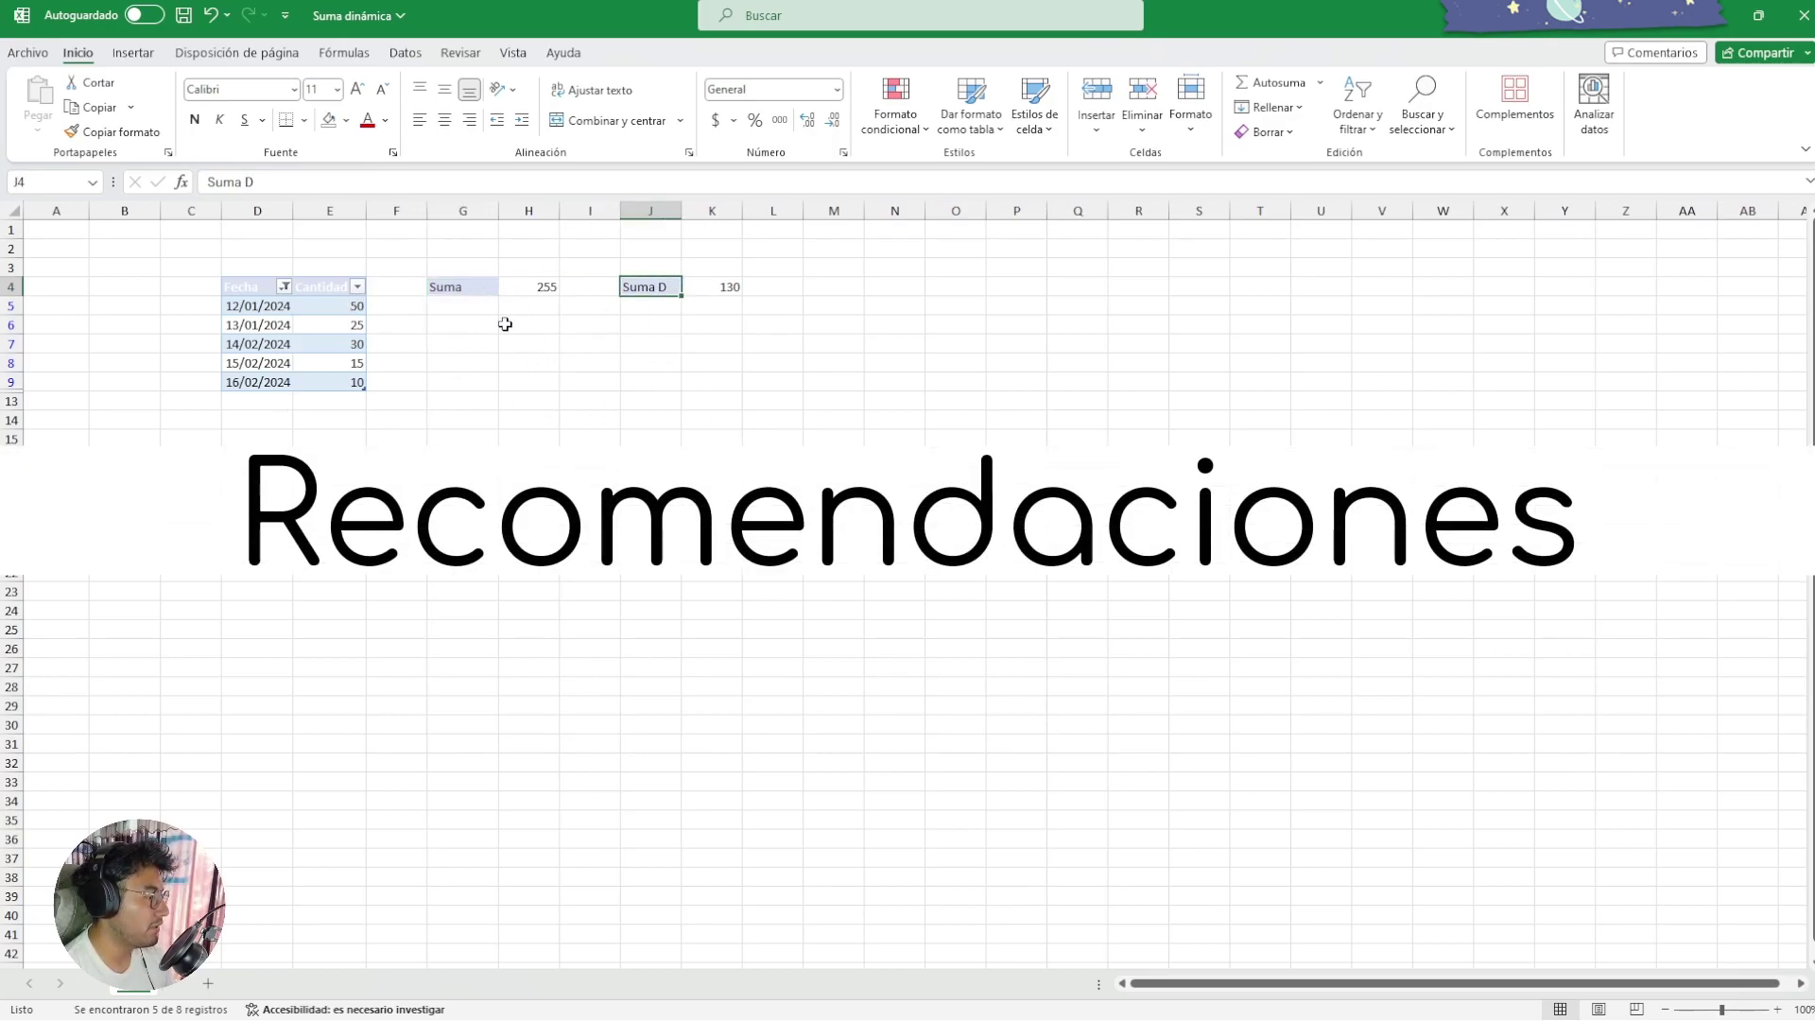
click(527, 356)
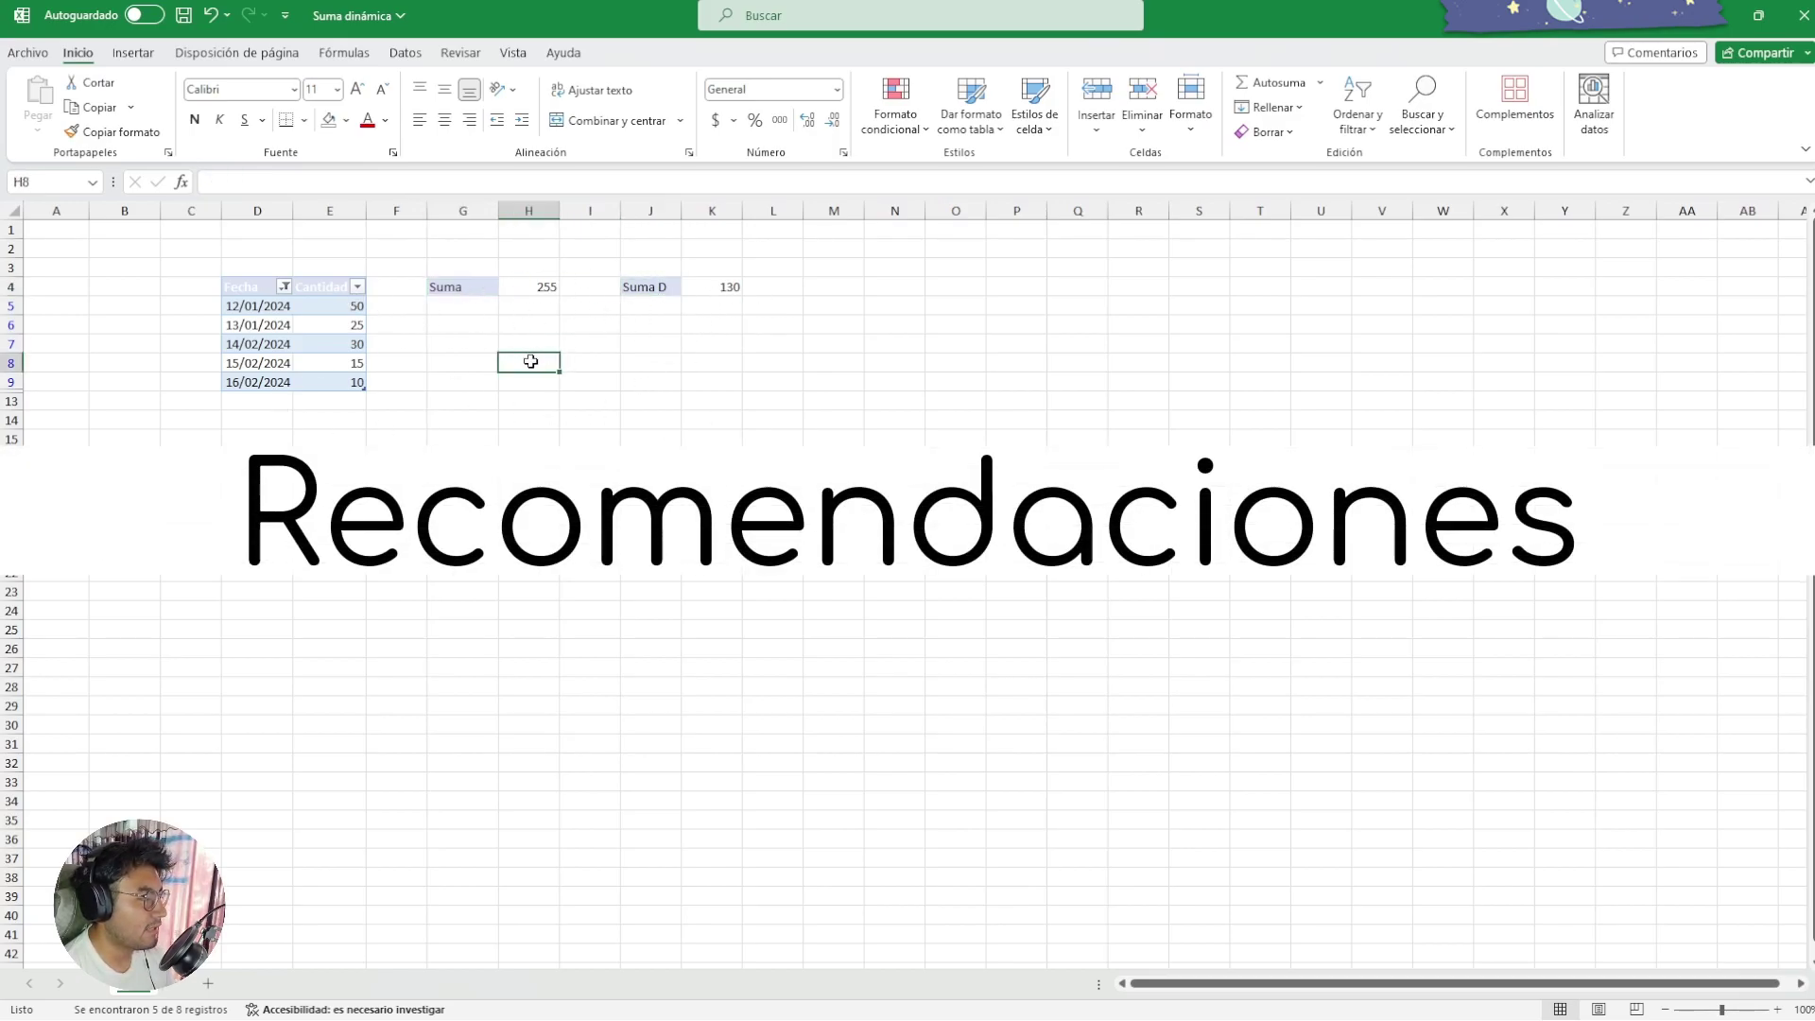
drag(443, 305, 508, 316)
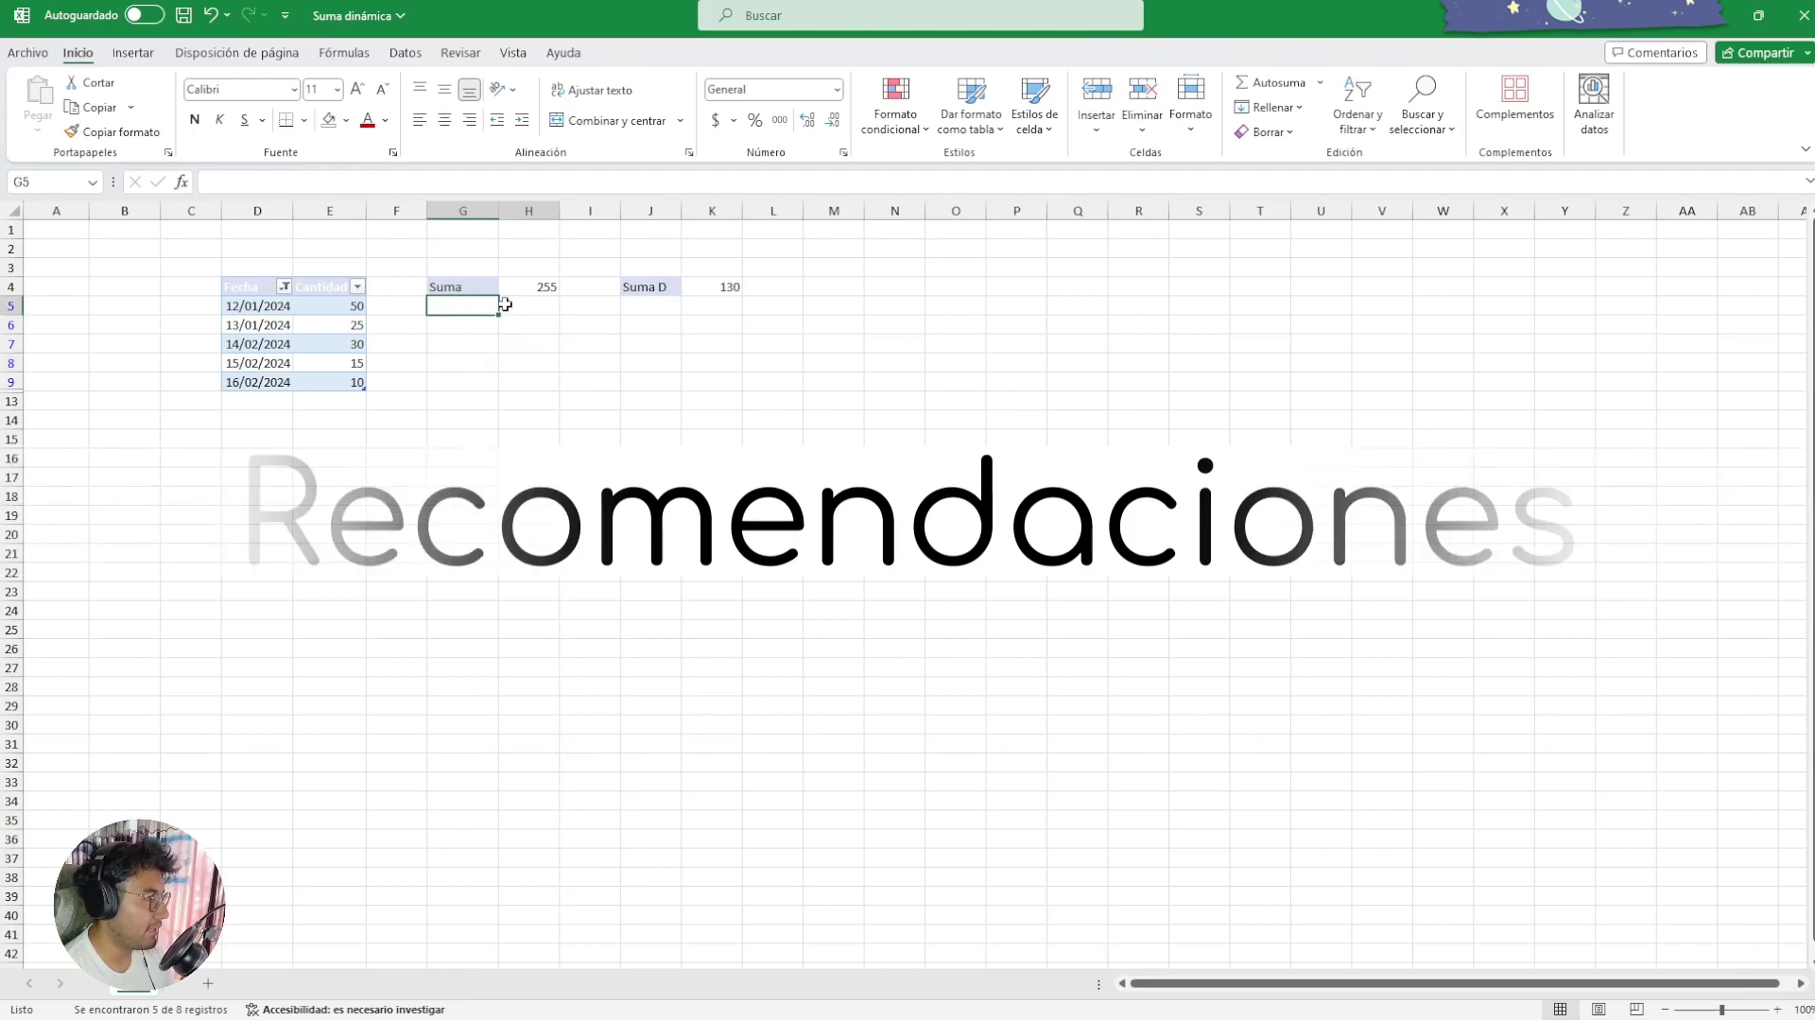
click(439, 346)
drag(230, 324, 677, 388)
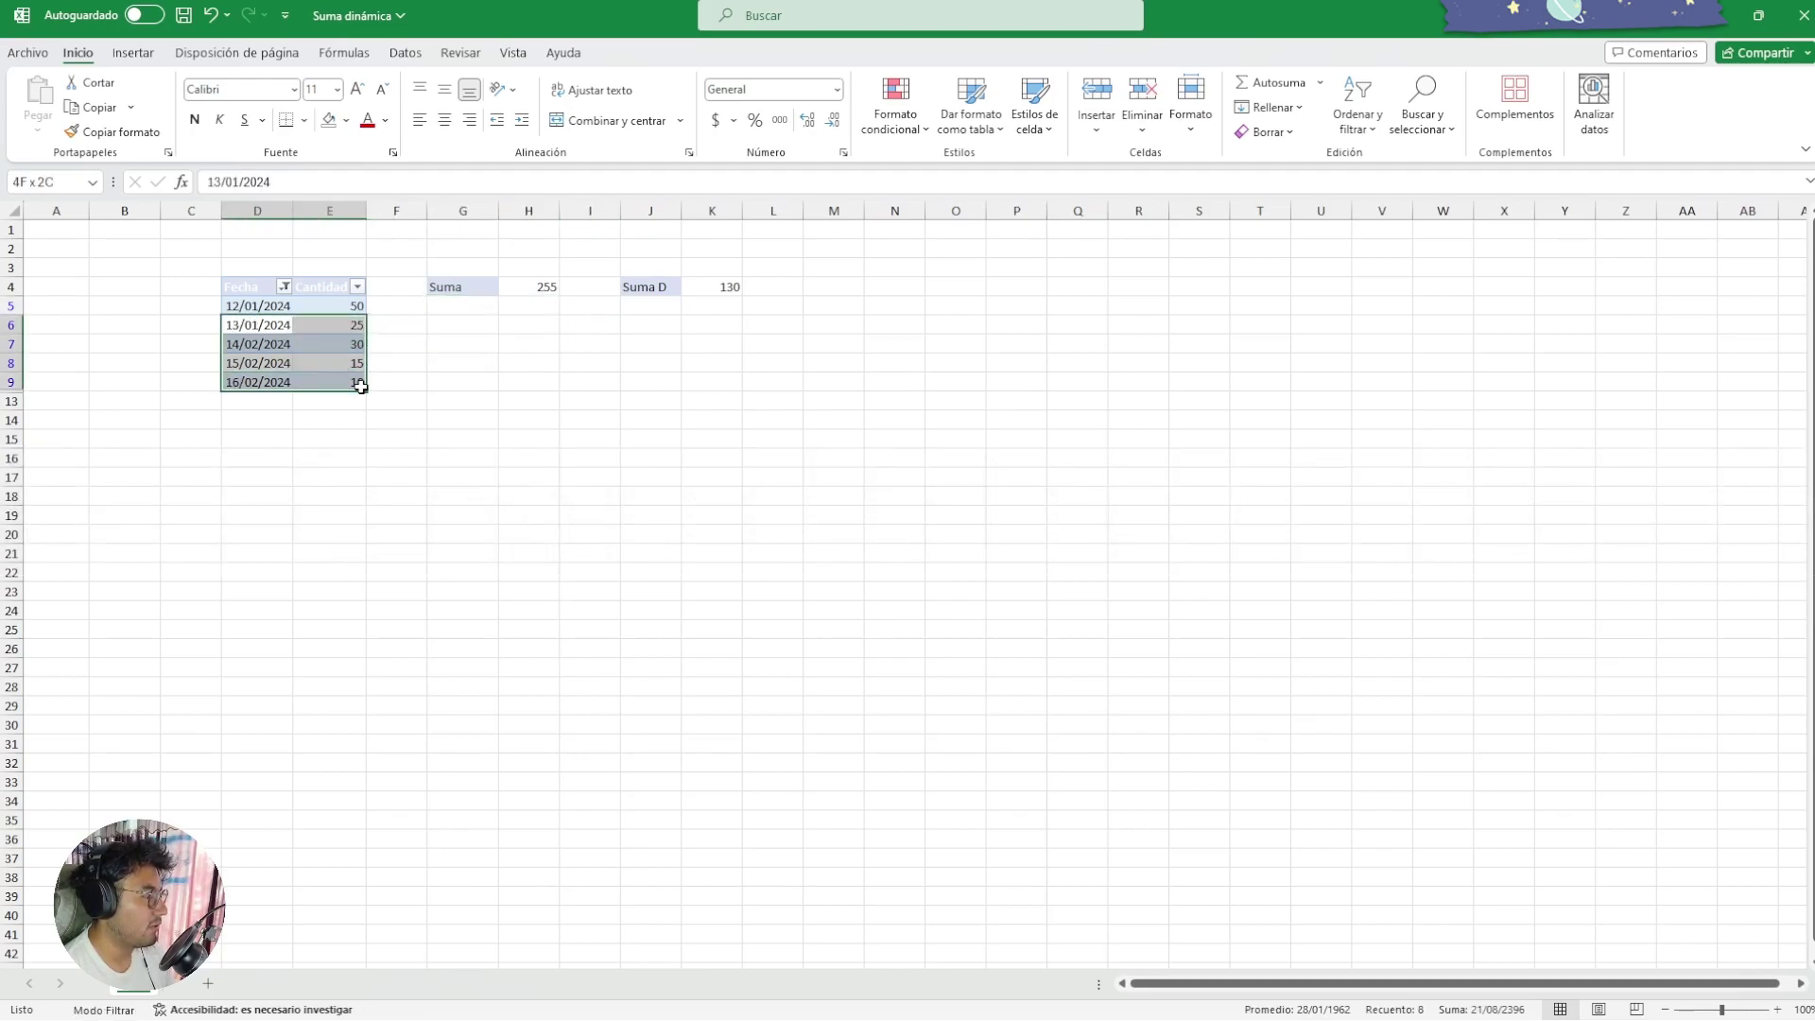
click(473, 383)
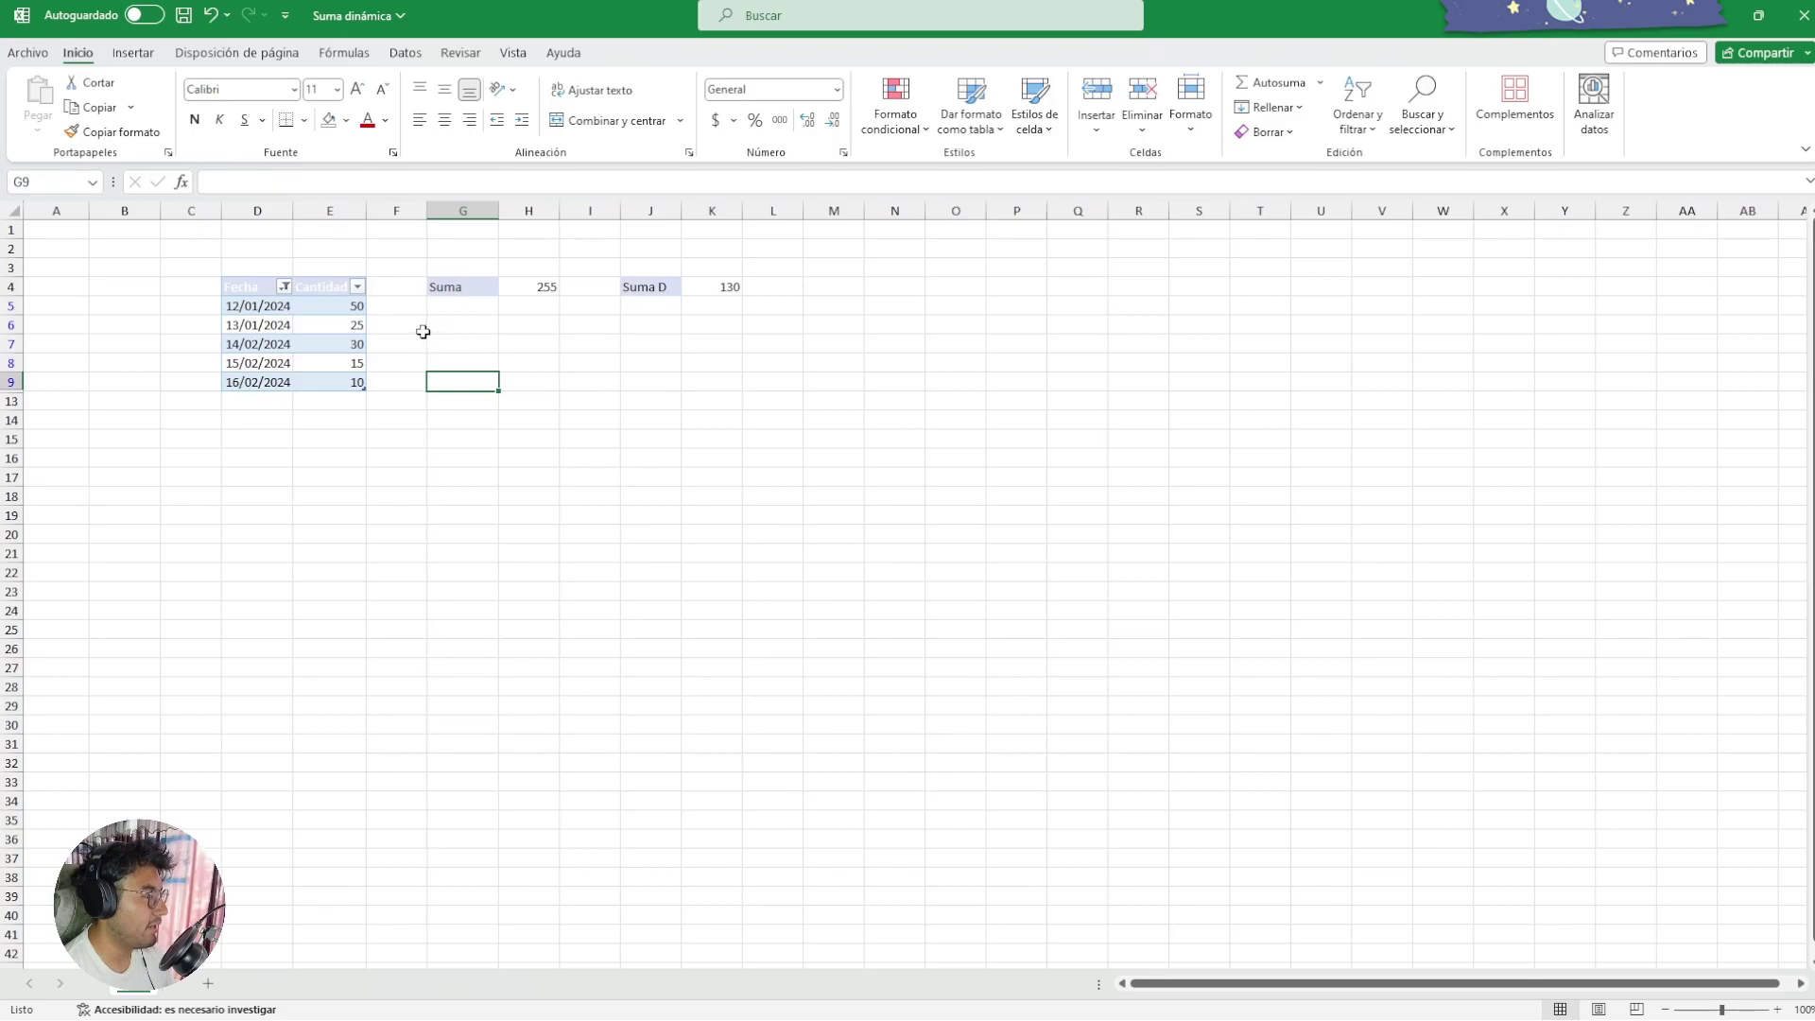
mouse_move(456, 324)
mouse_down()
mouse_move(849, 408)
mouse_move(1480, 378)
mouse_up()
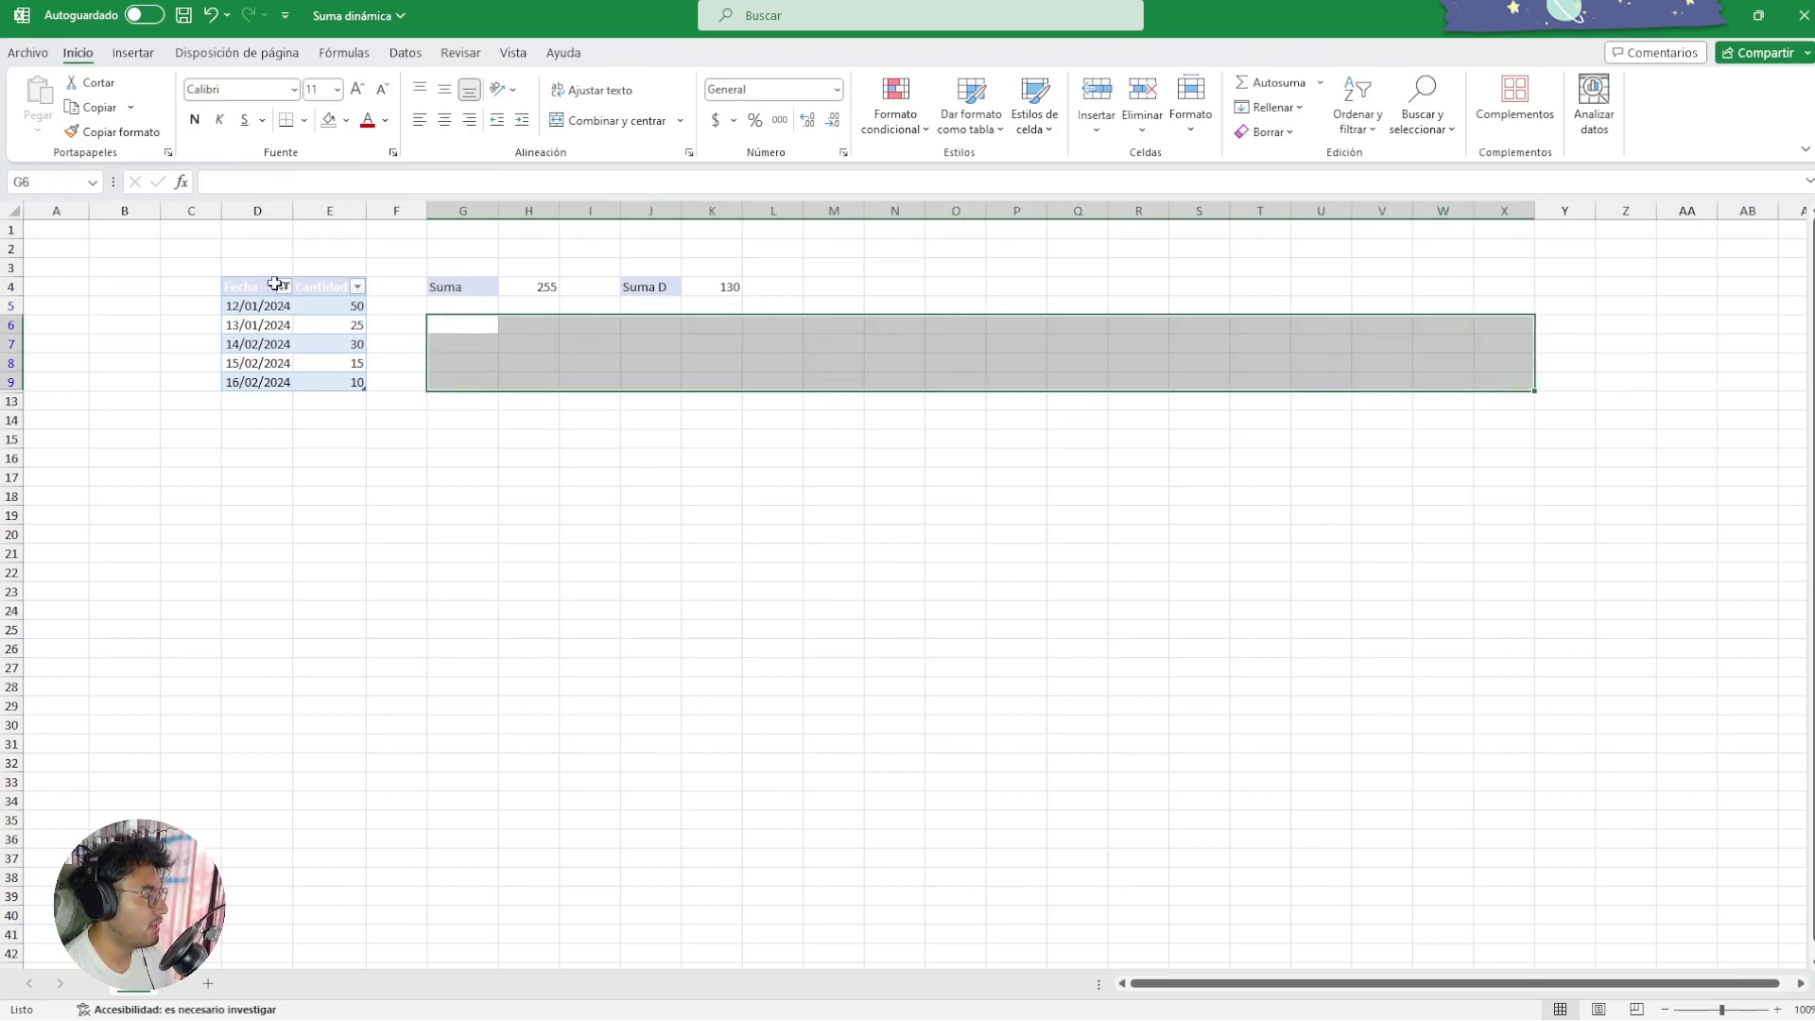
click(274, 286)
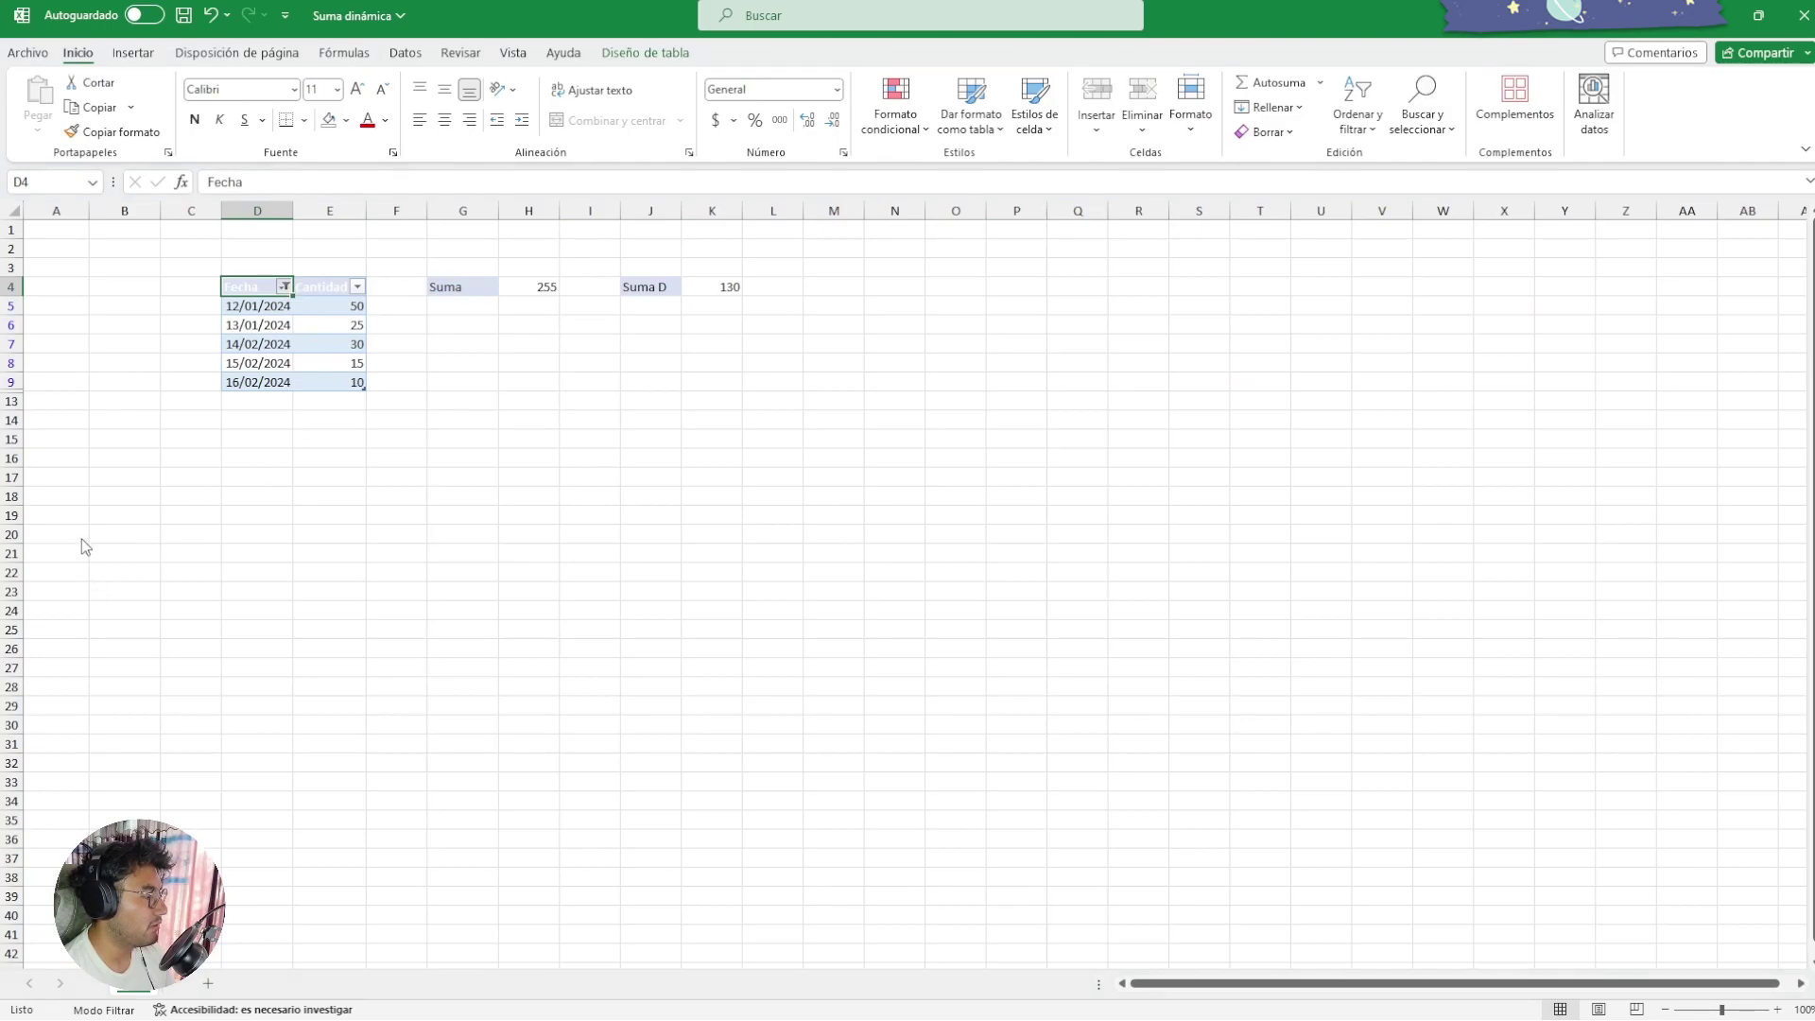
Undo the date filter so all eight rows from 12/01/2024 reappear.
key(ctrl+z)
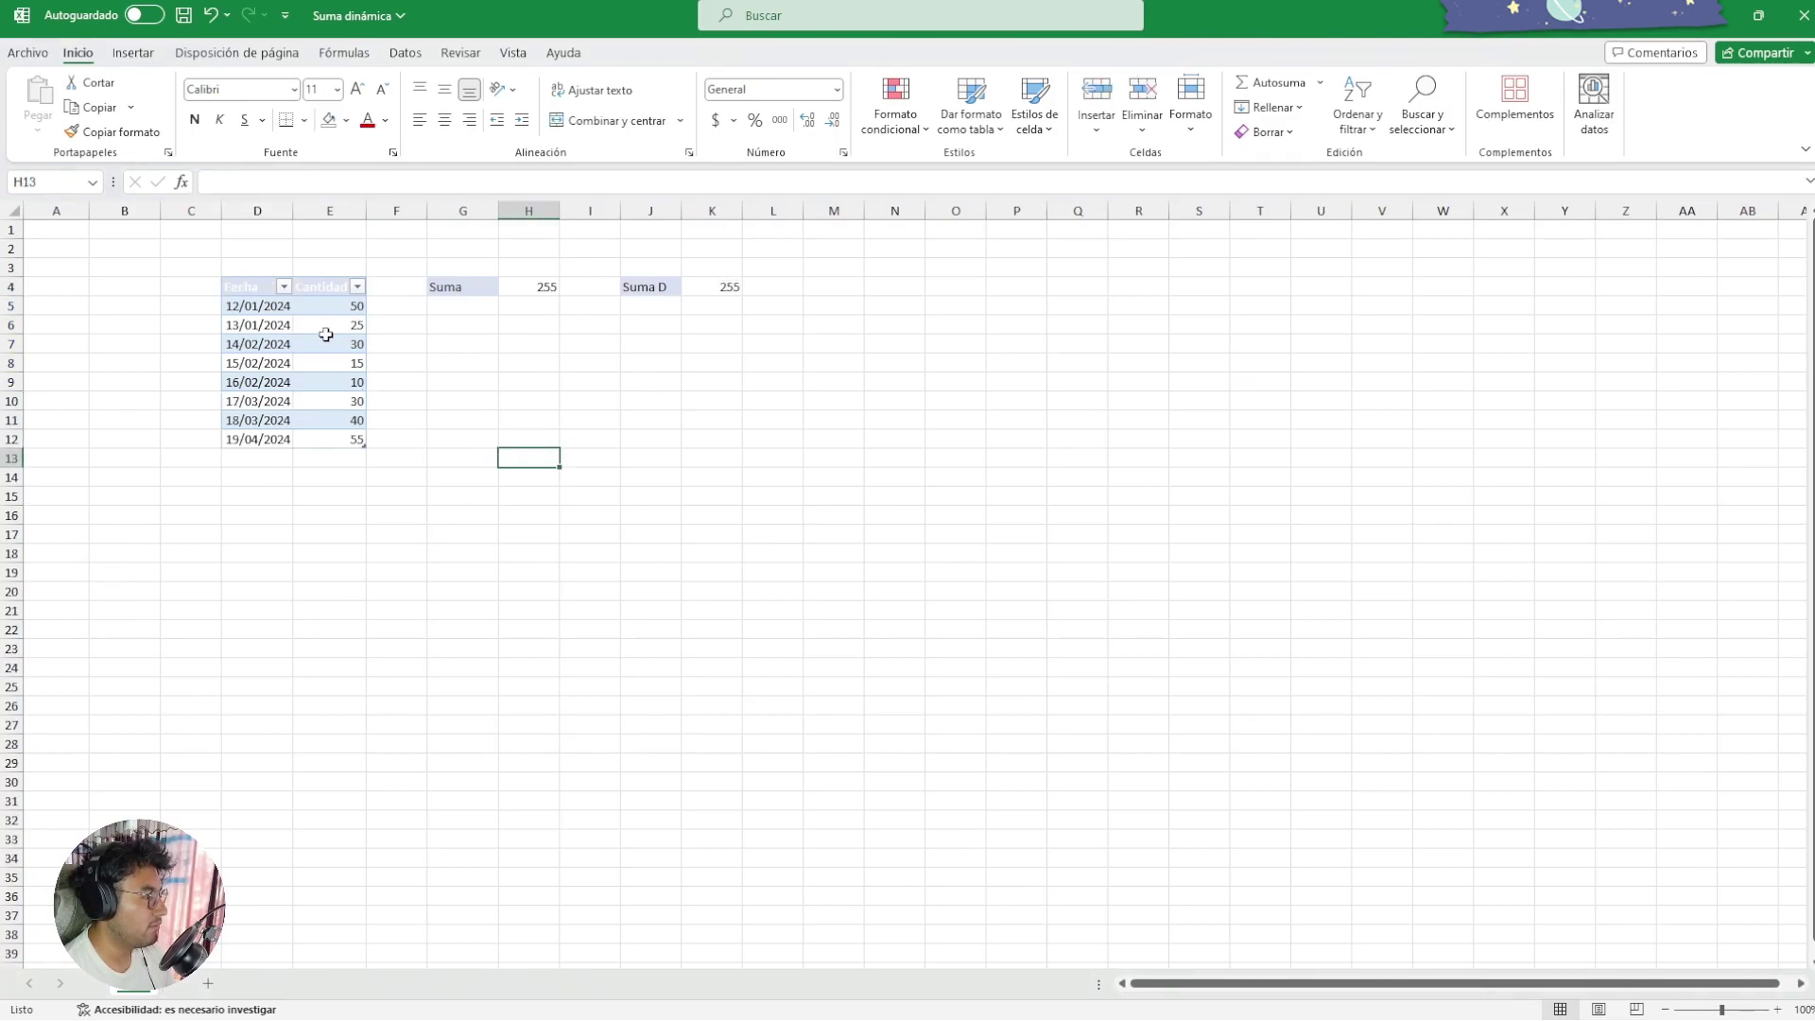
click(258, 307)
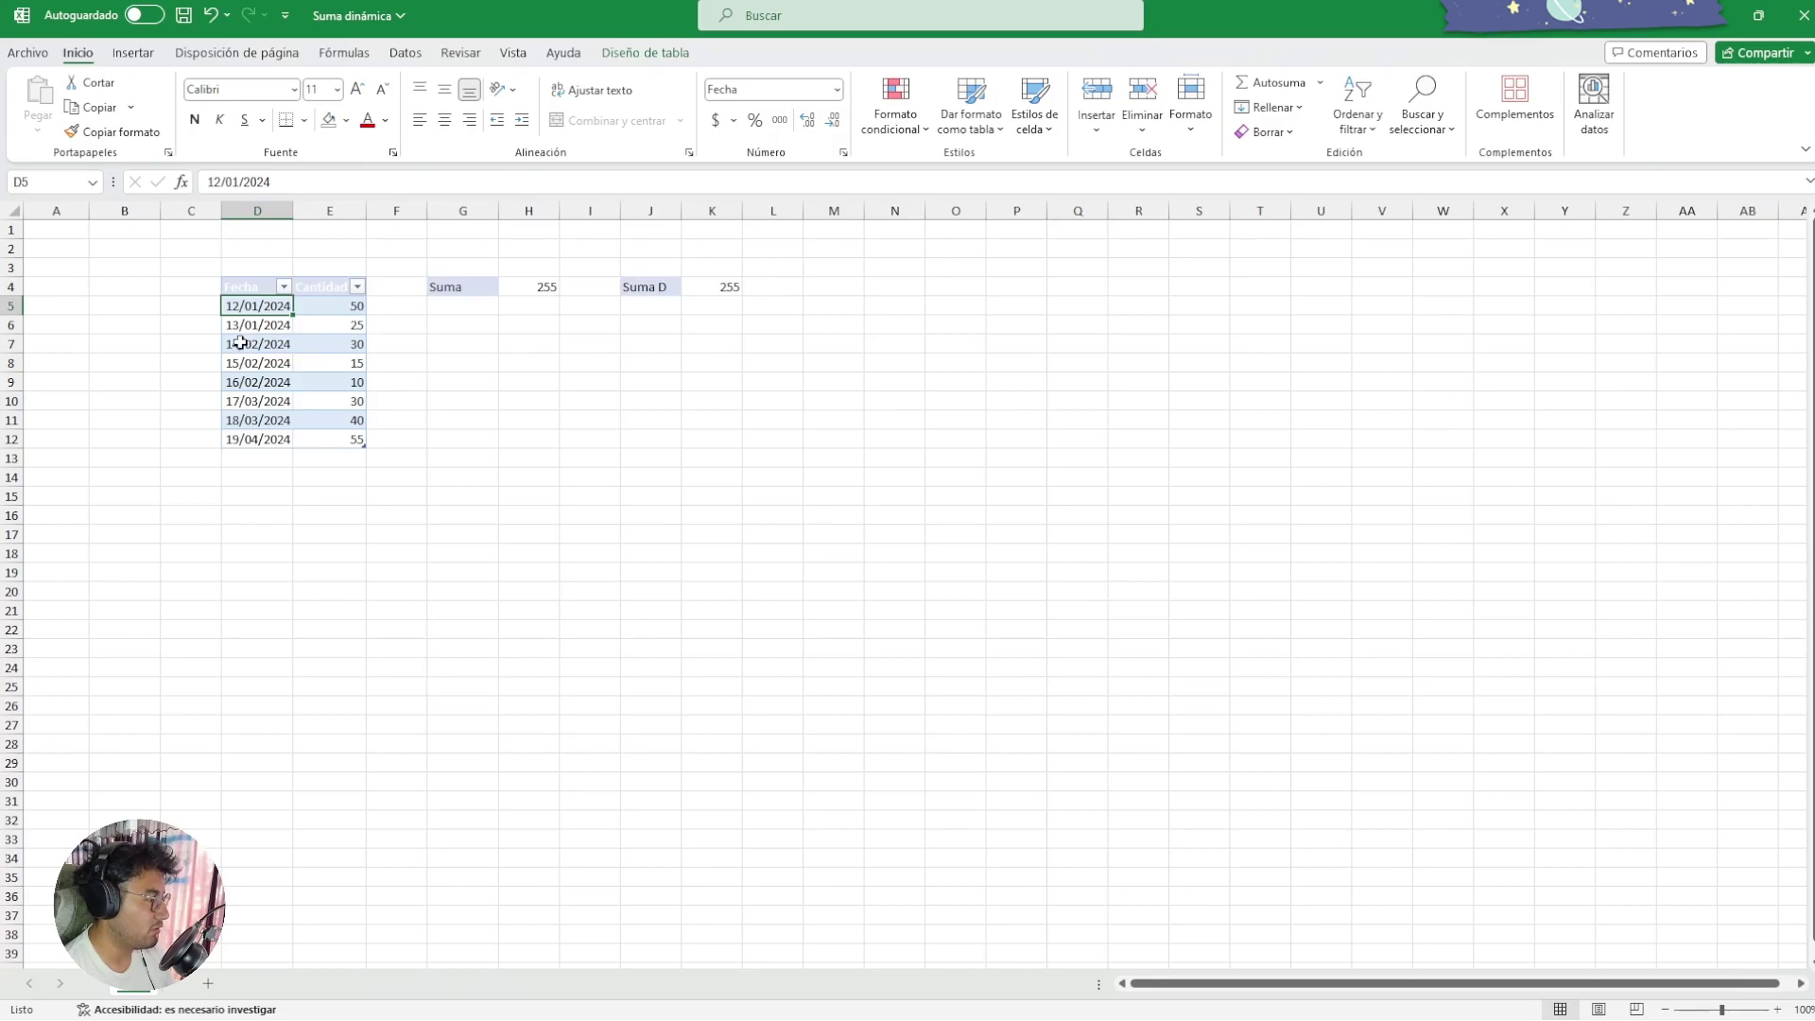
click(329, 439)
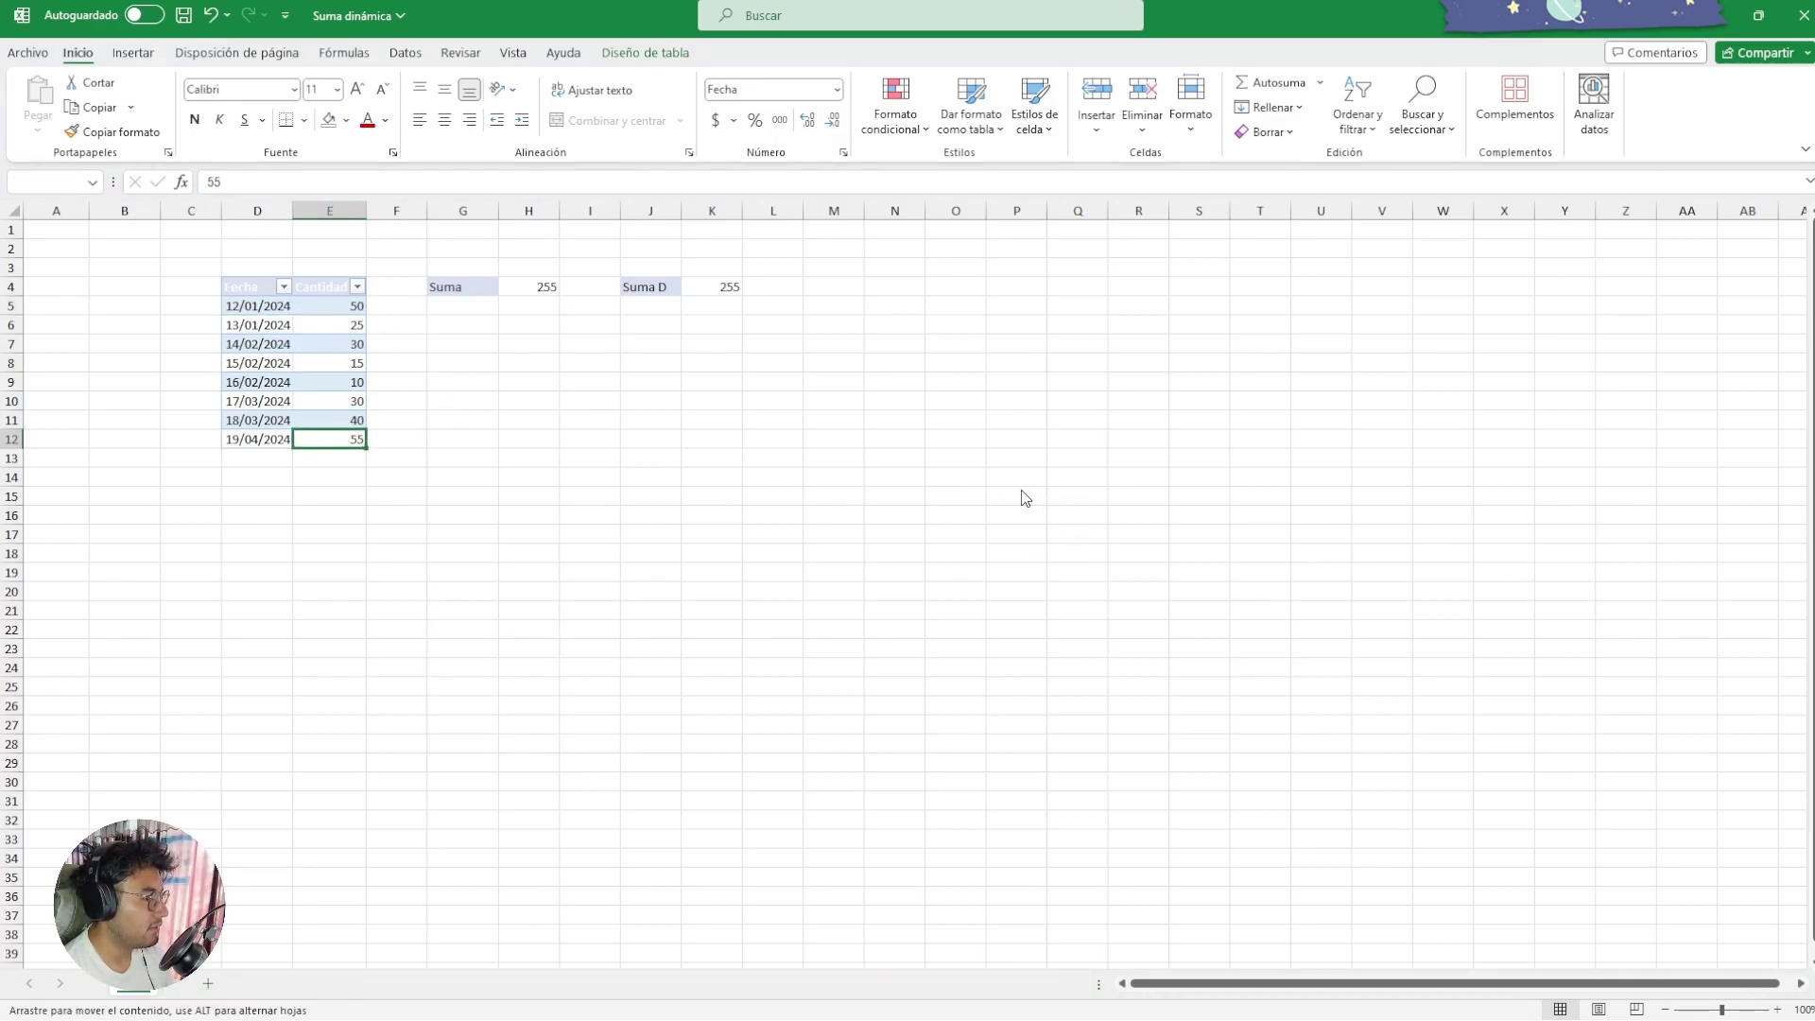
drag(438, 324, 972, 432)
click(589, 550)
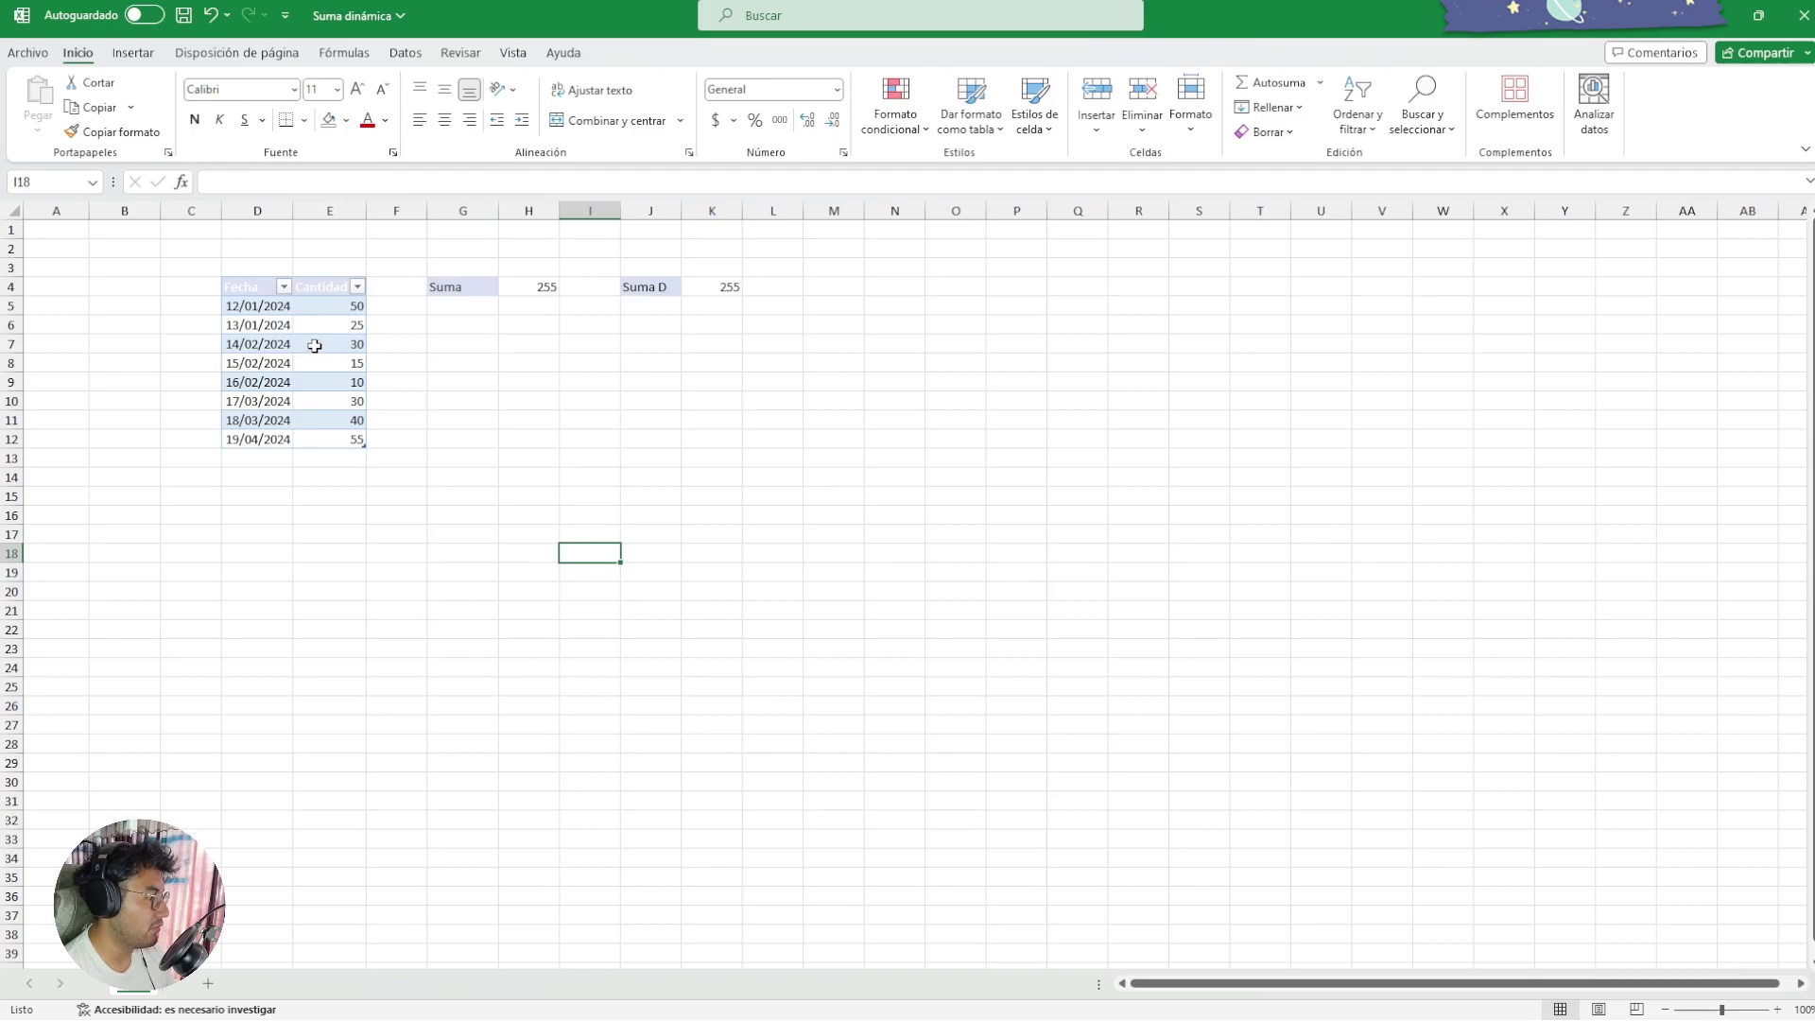
drag(438, 324, 807, 429)
click(604, 391)
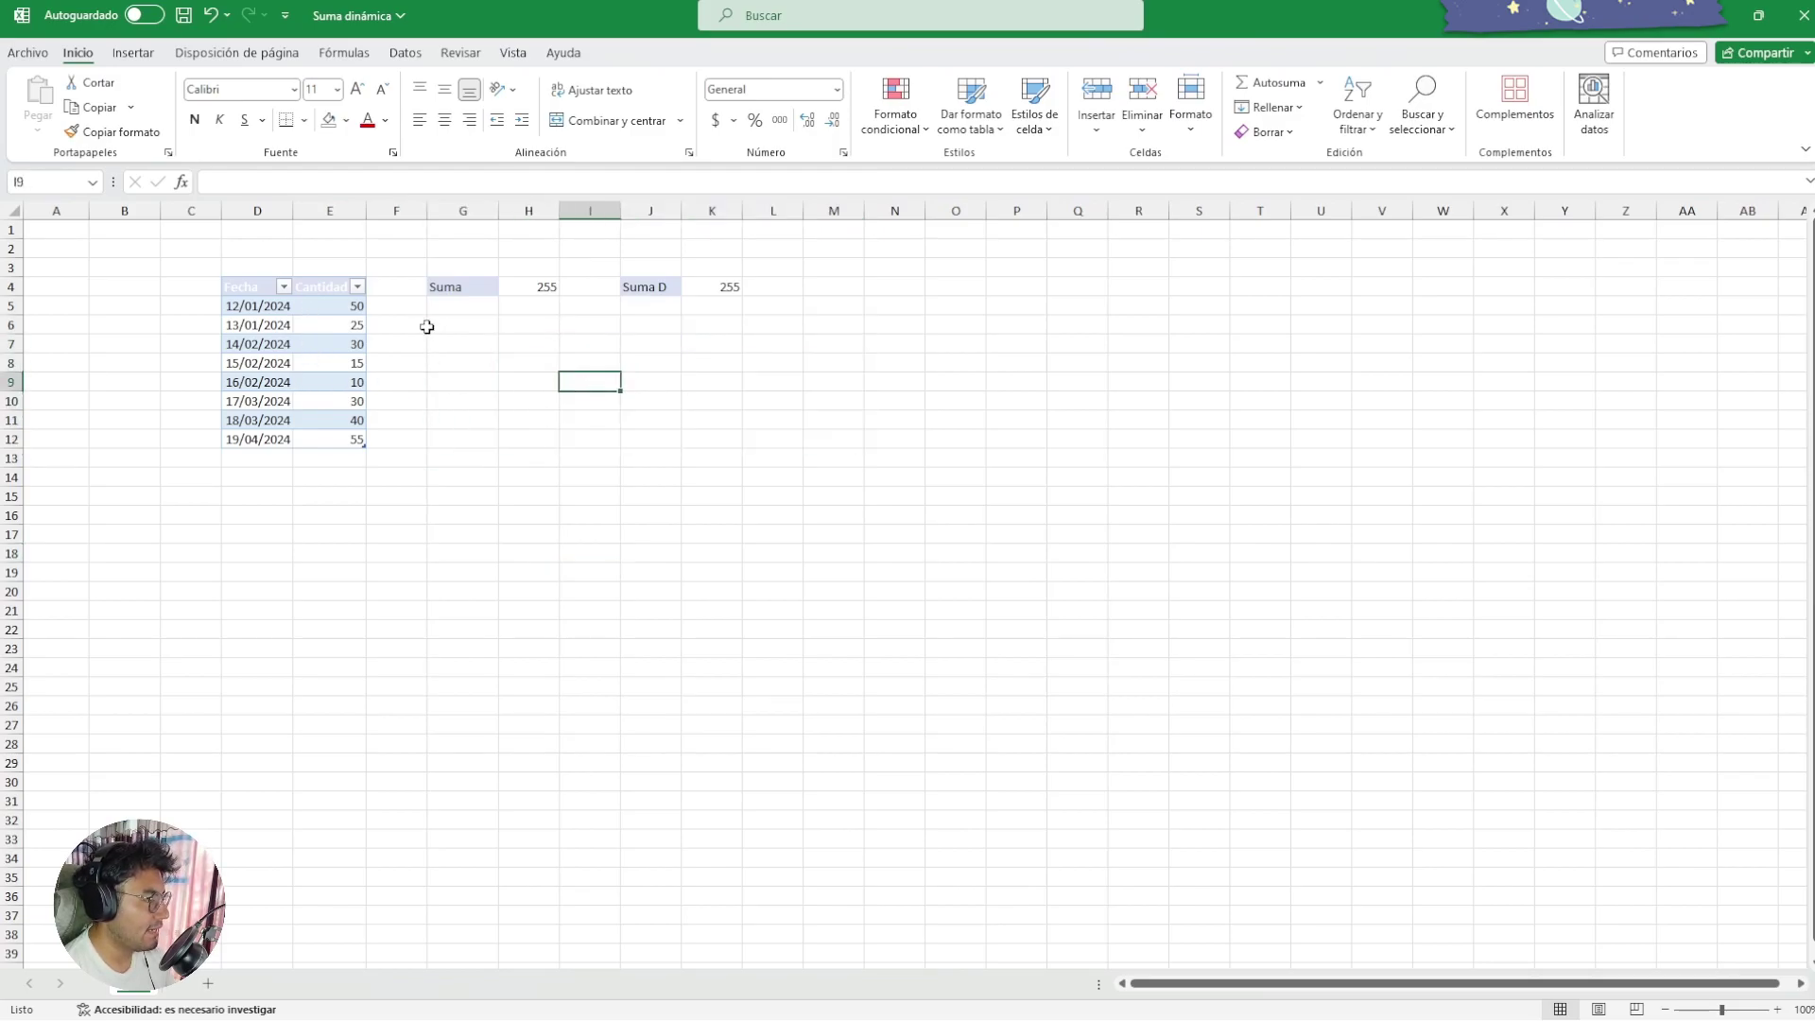
Review the Suma and Suma D totals in row 4, now both 255.
click(468, 286)
drag(467, 285, 729, 283)
click(604, 422)
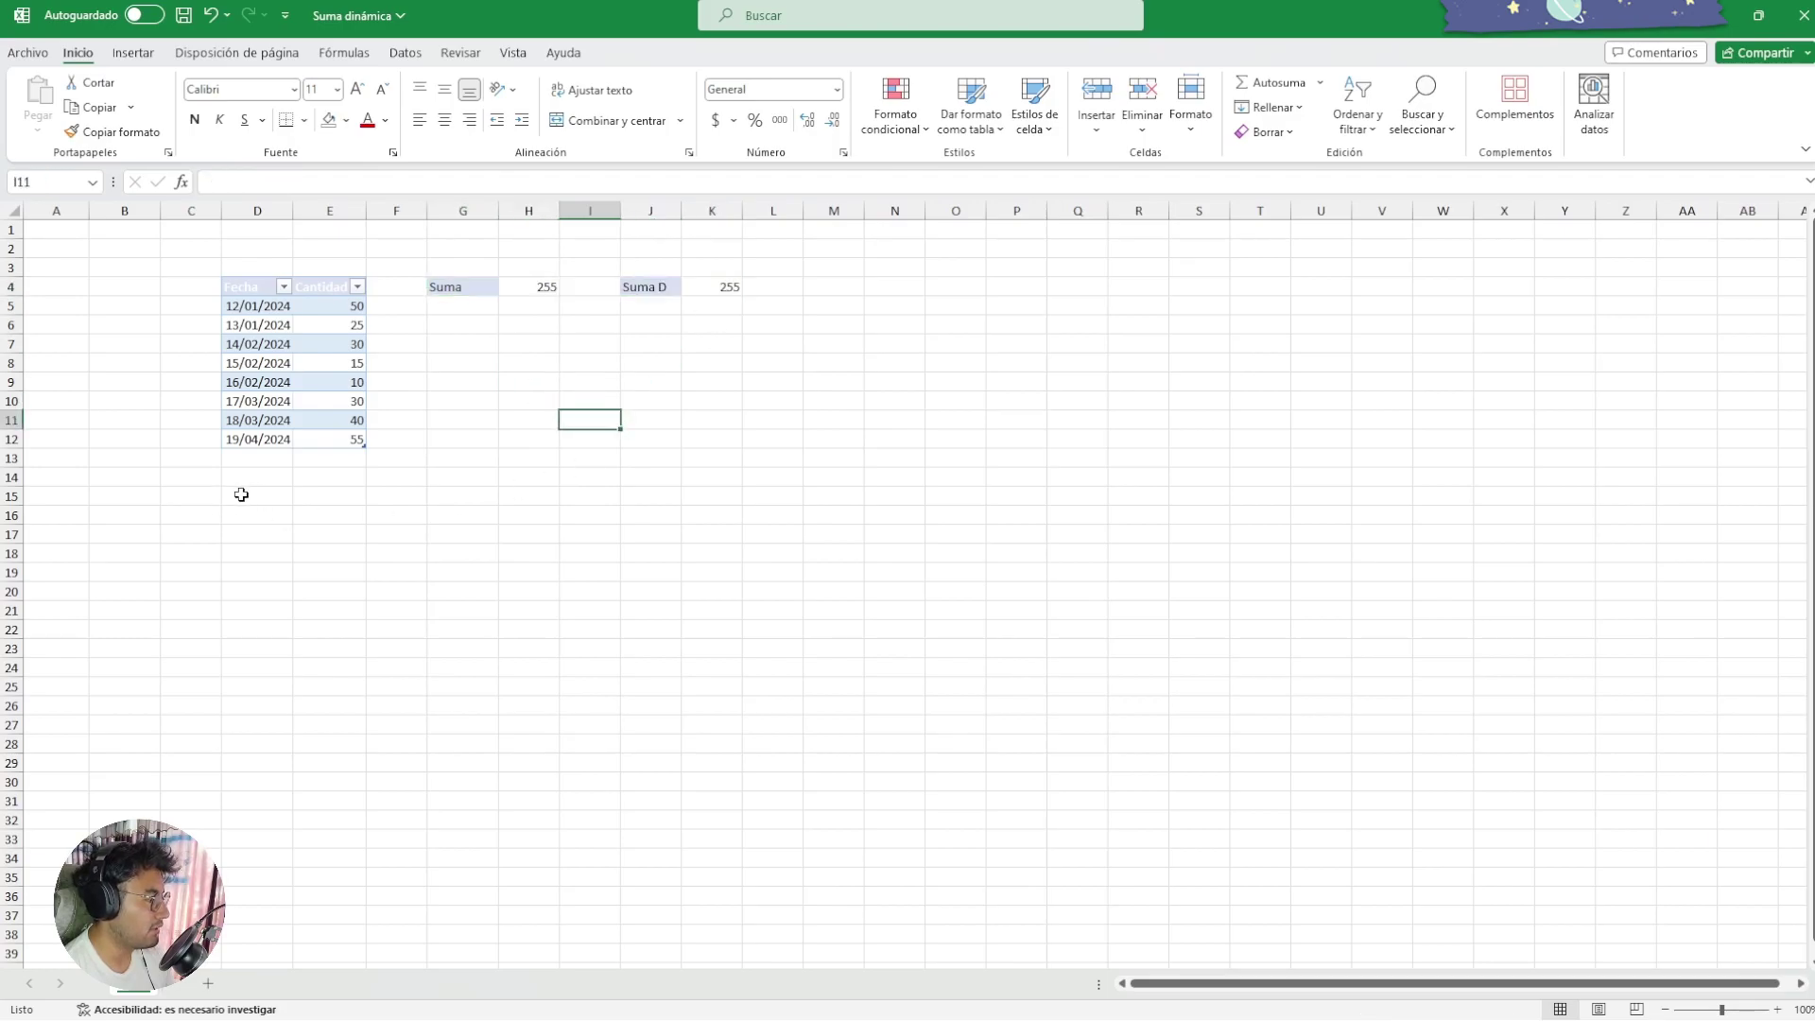
drag(237, 491, 336, 495)
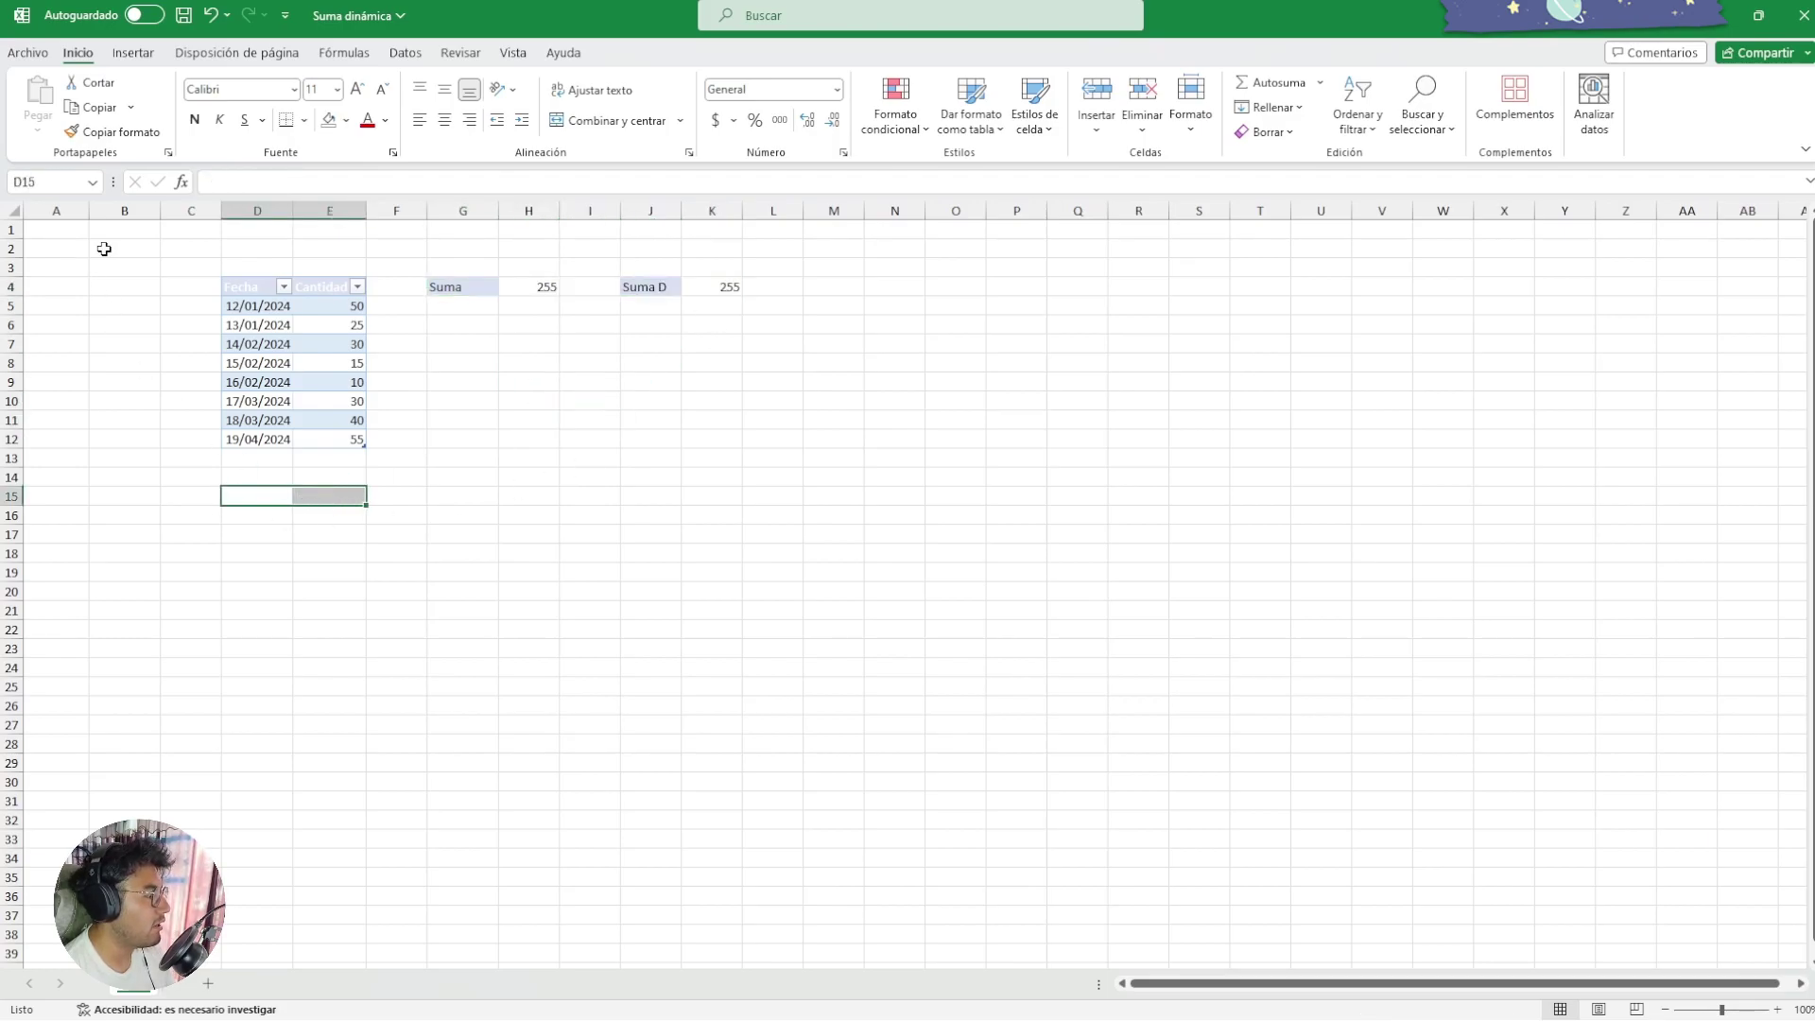
drag(75, 248, 189, 284)
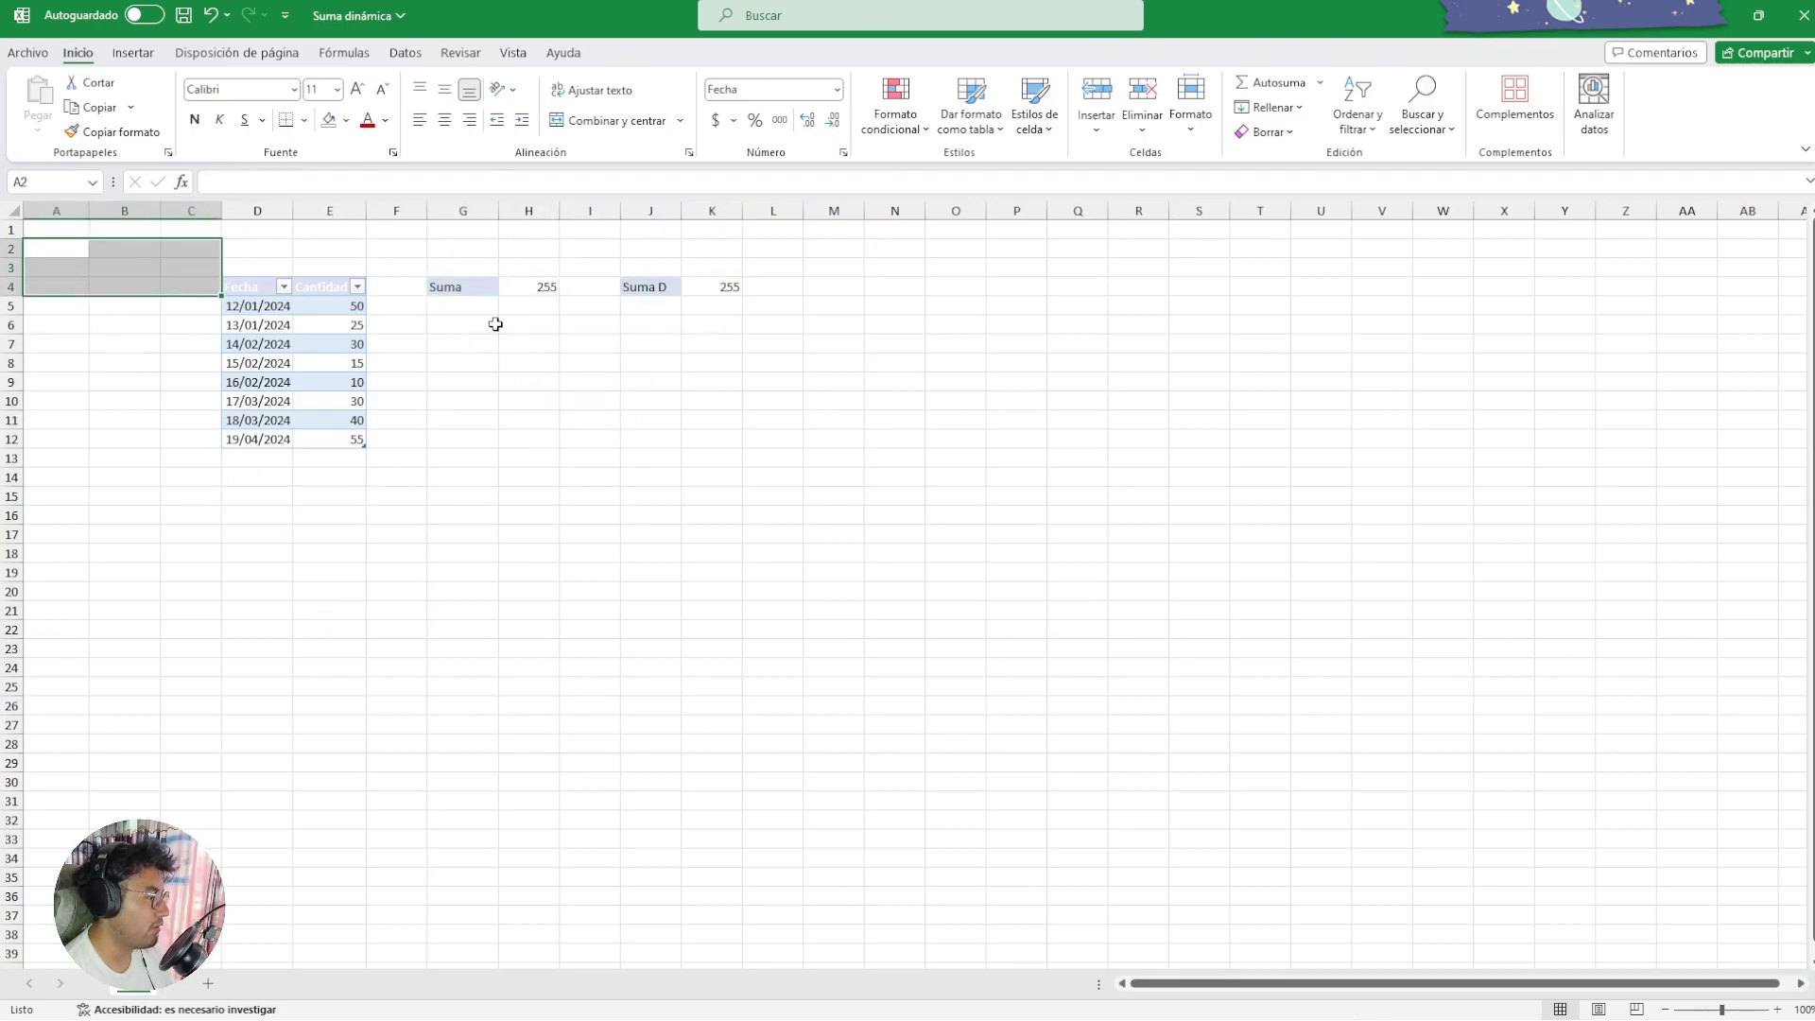
drag(388, 286, 895, 286)
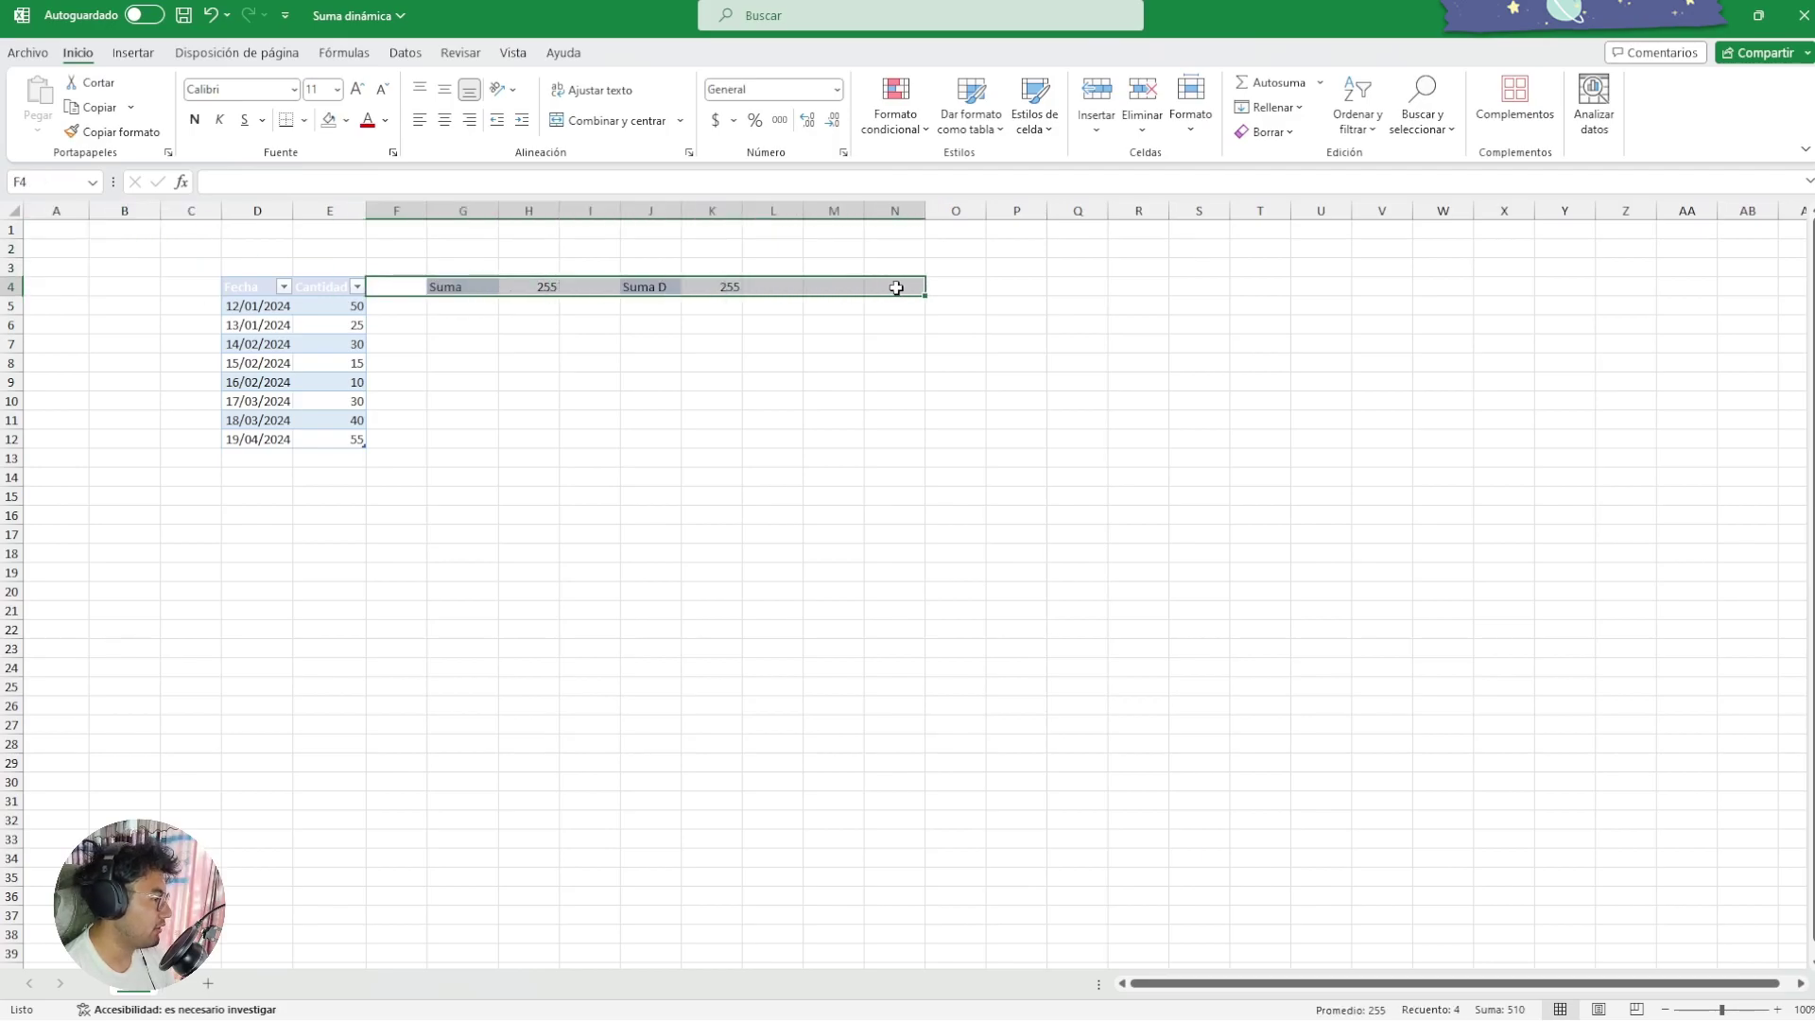
click(579, 356)
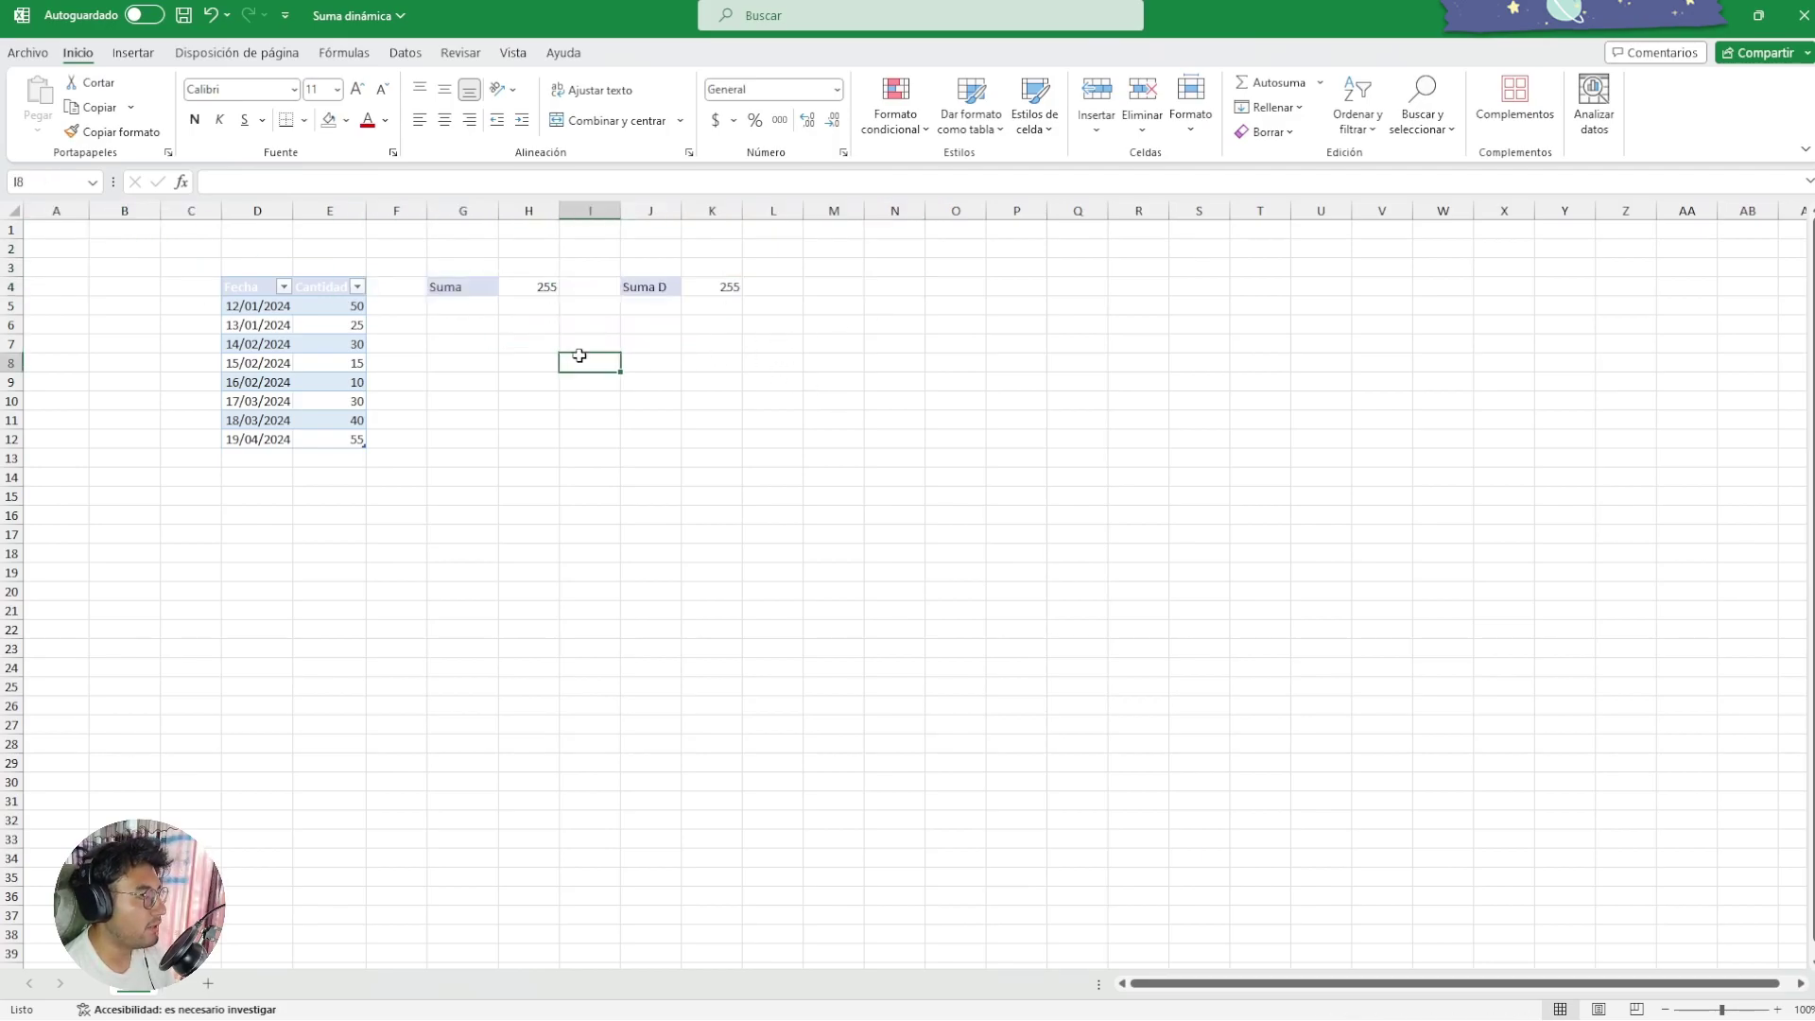
click(640, 285)
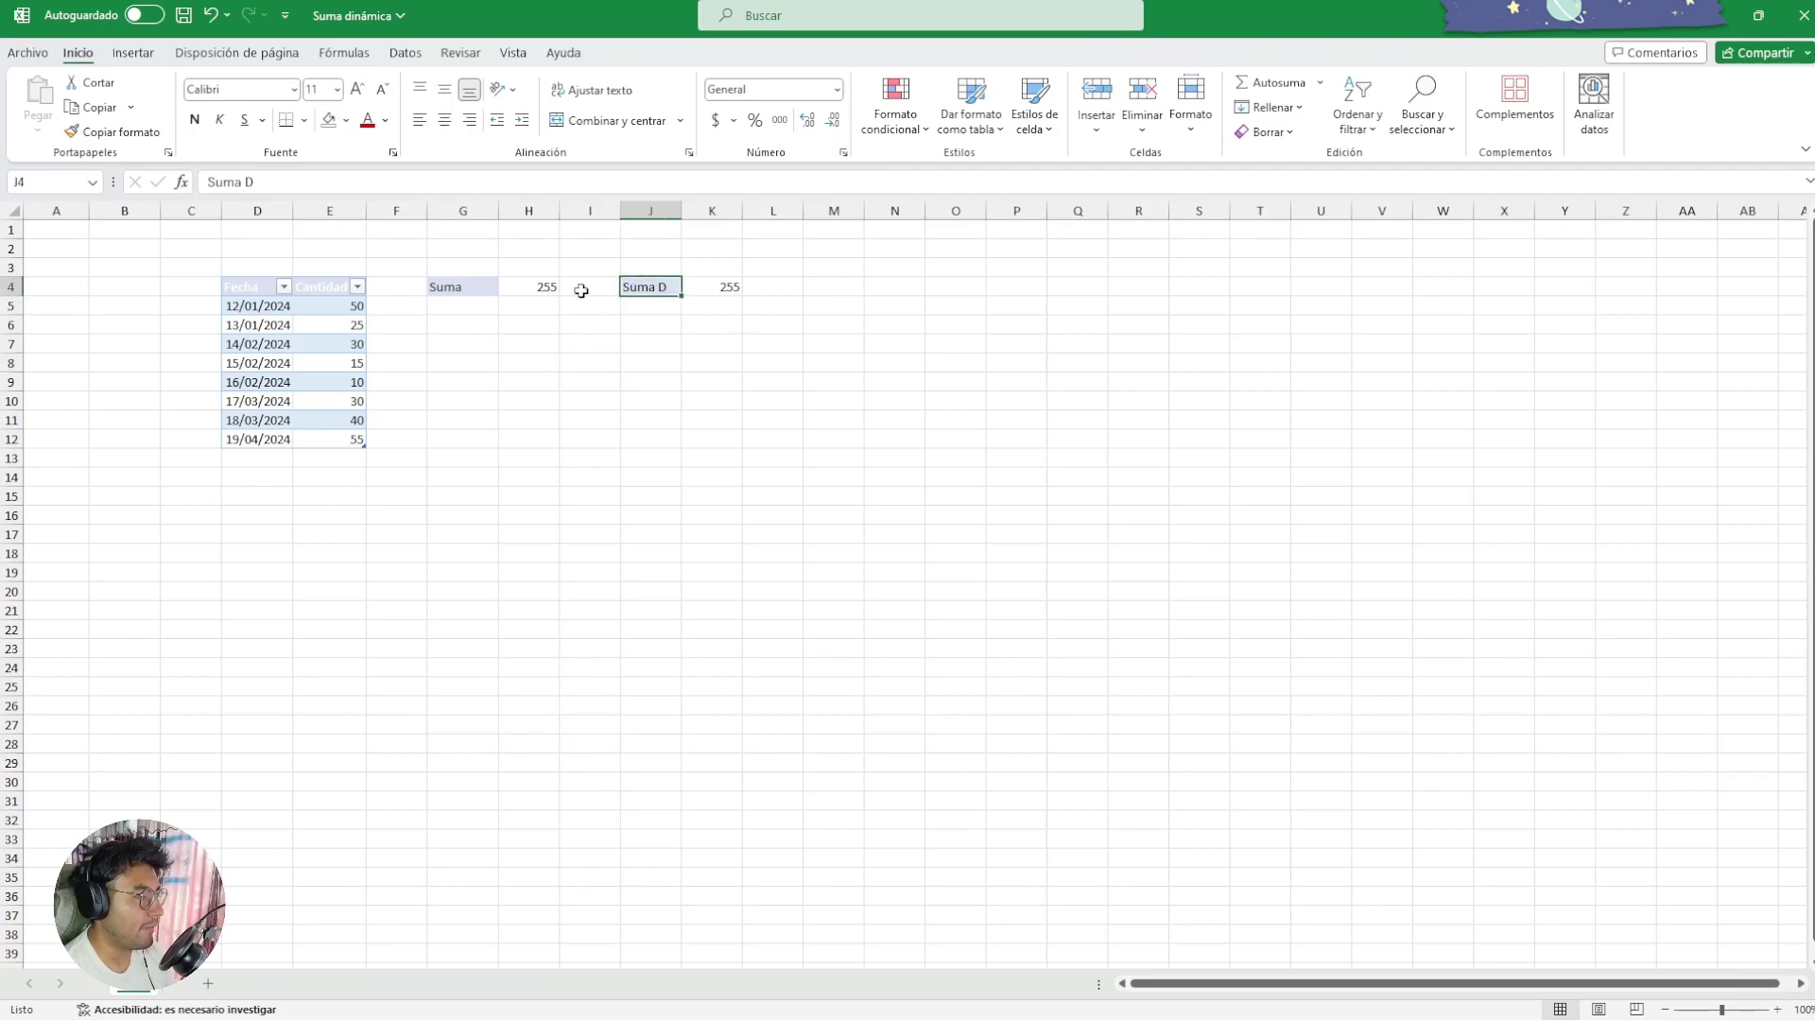
click(832, 288)
text(=sub)
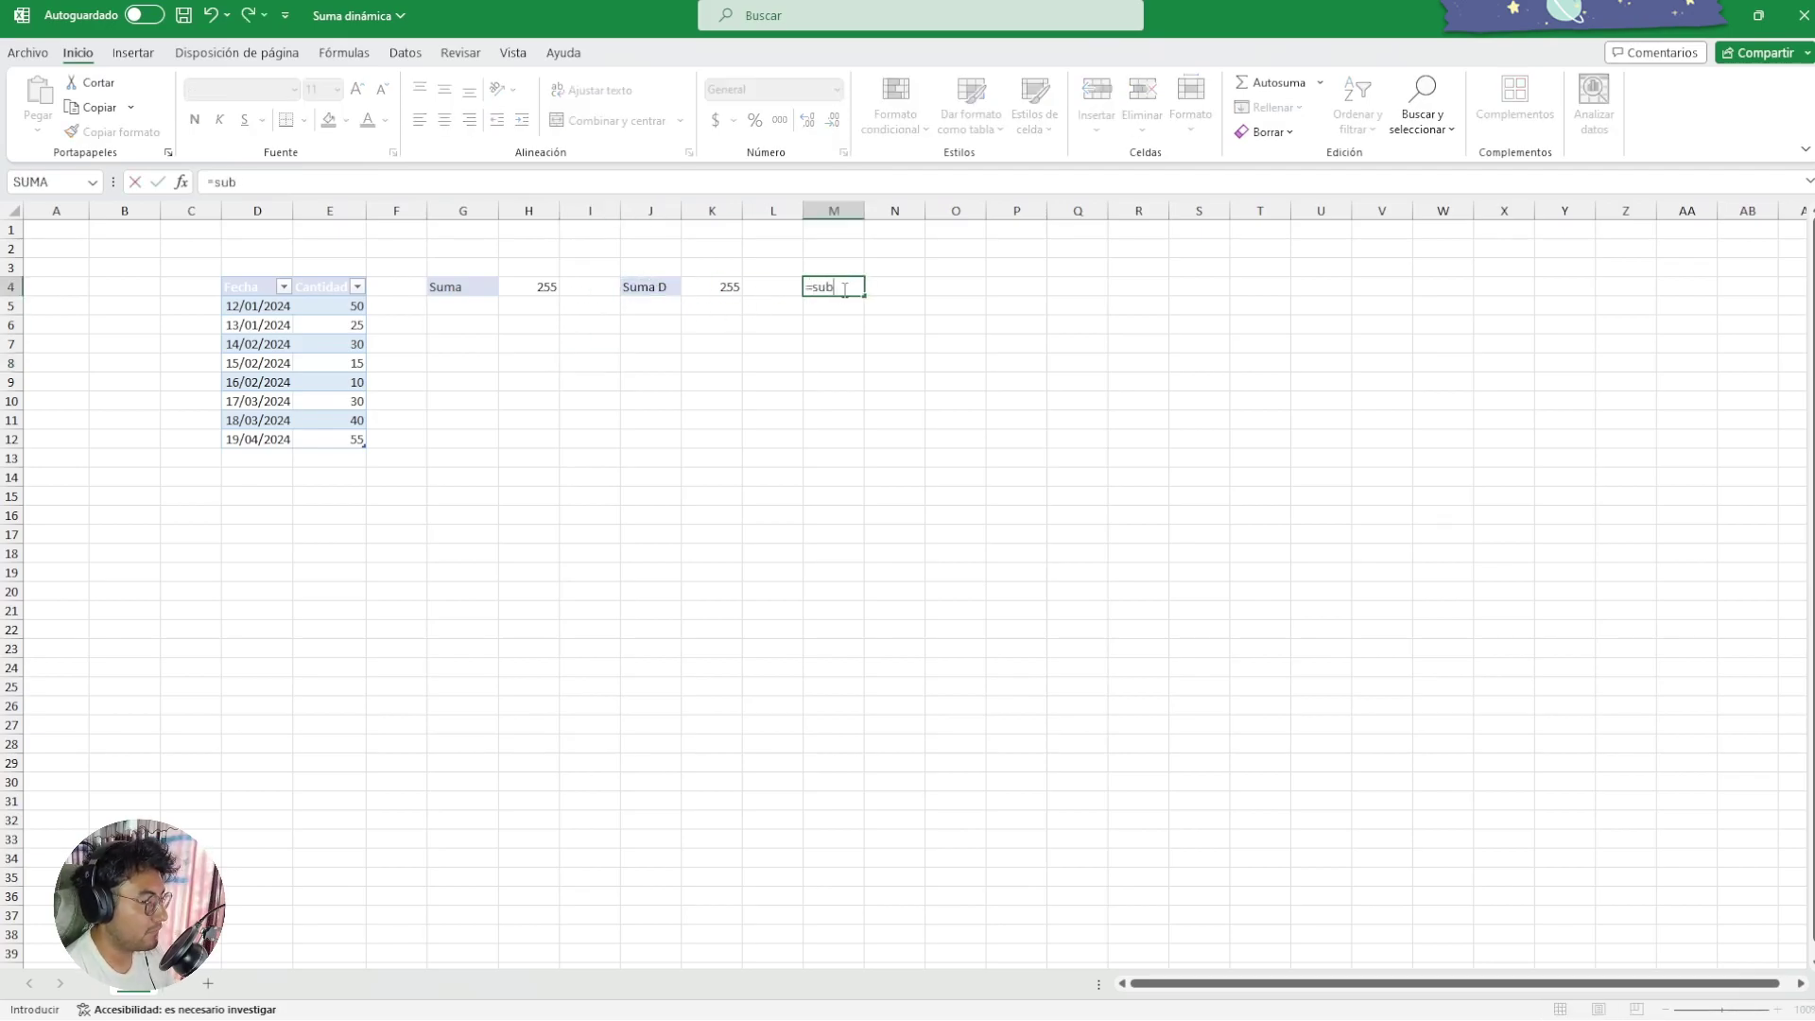
key(Tab)
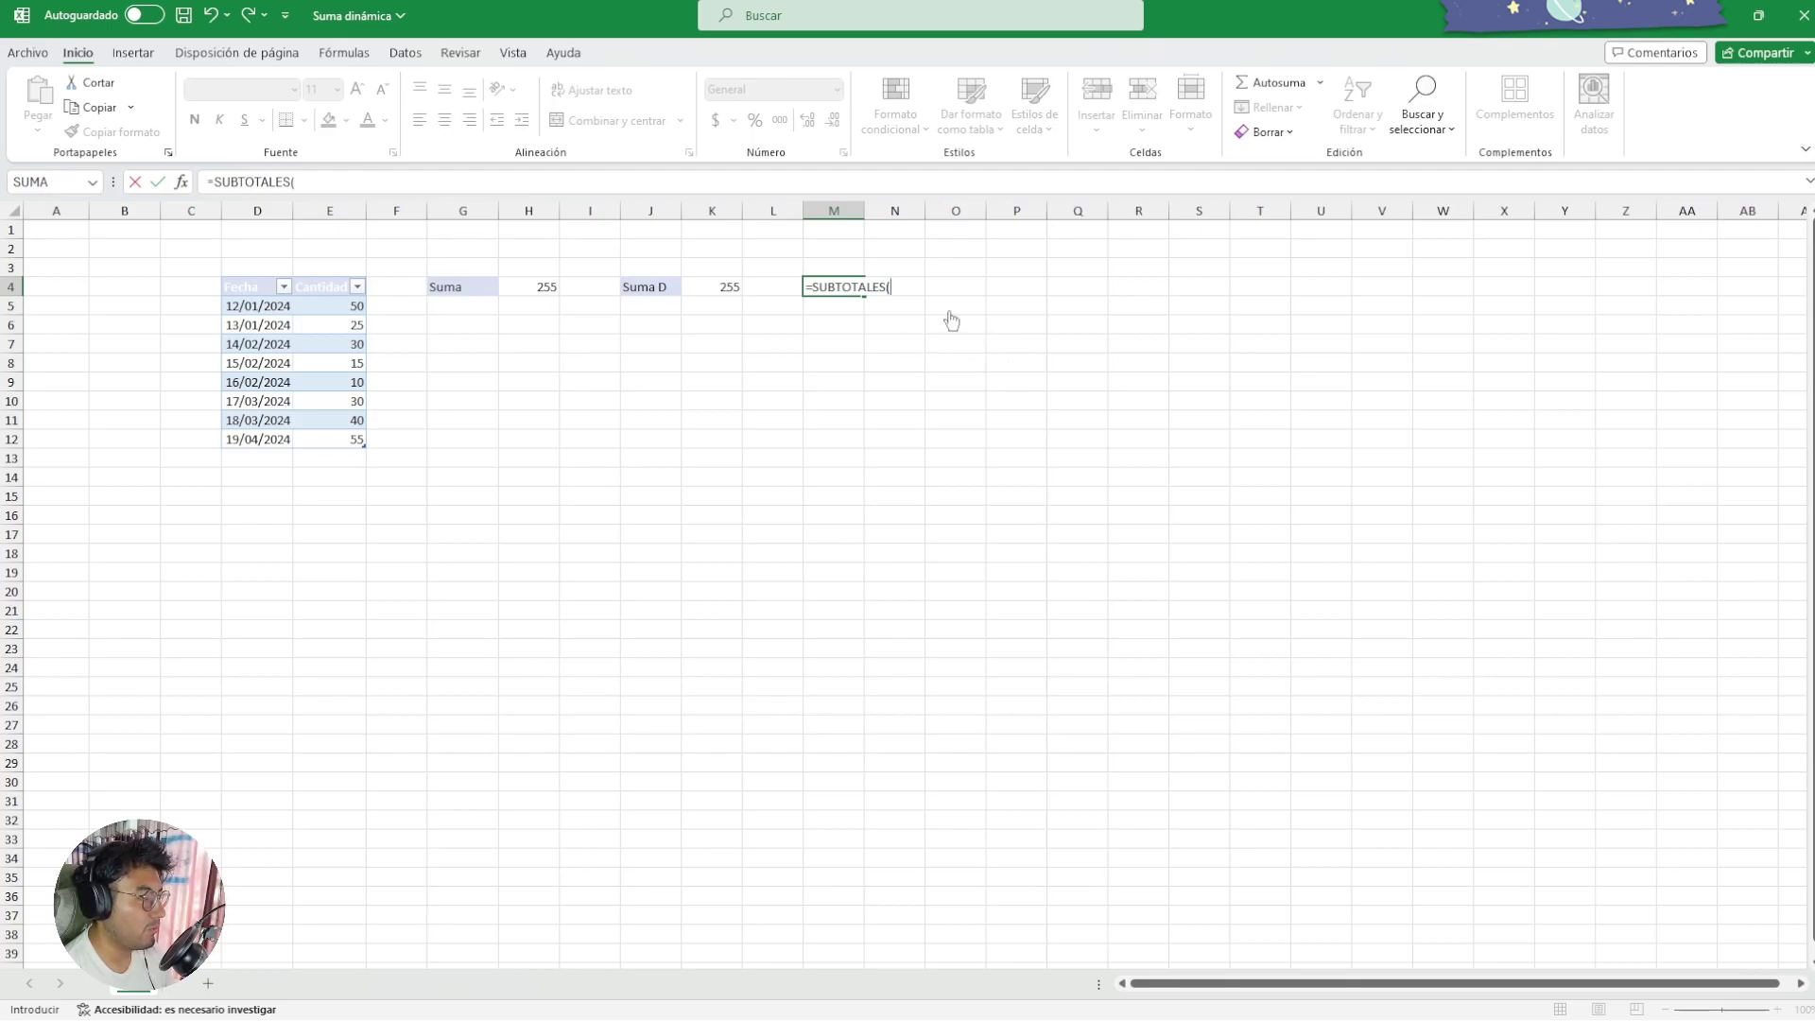
click(731, 381)
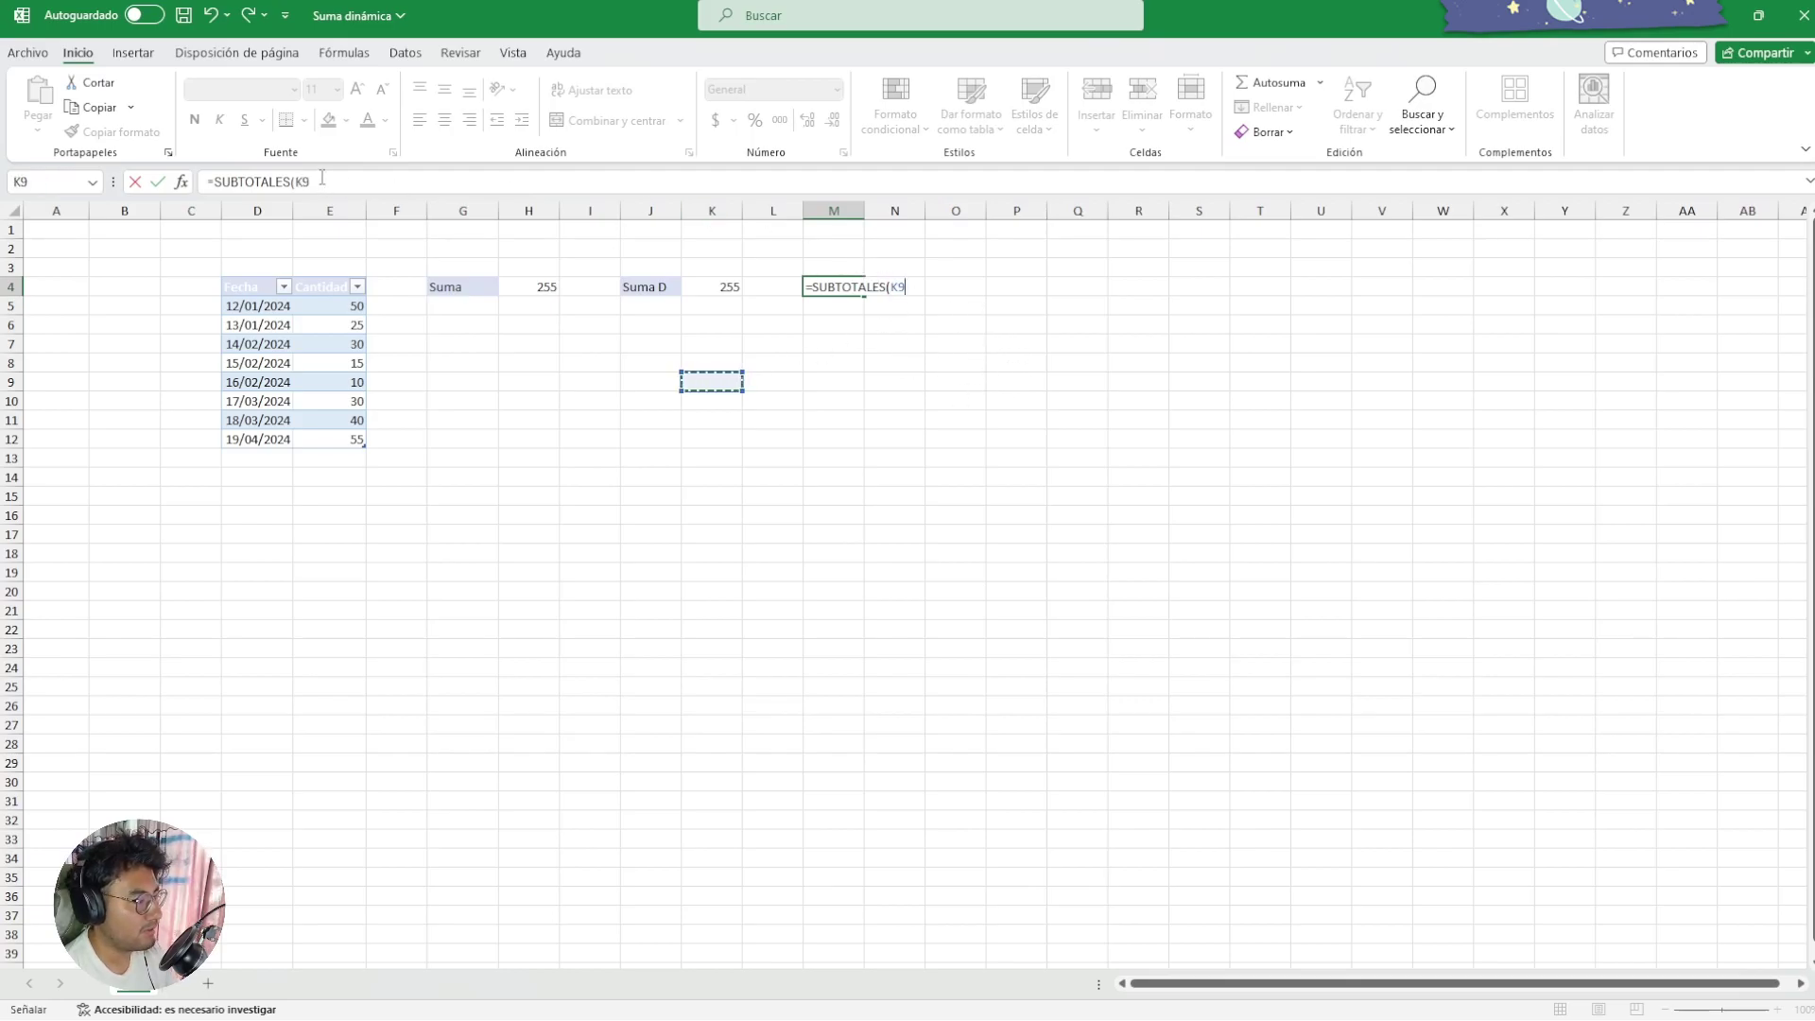
drag(311, 182, 154, 180)
key(Escape)
click(778, 412)
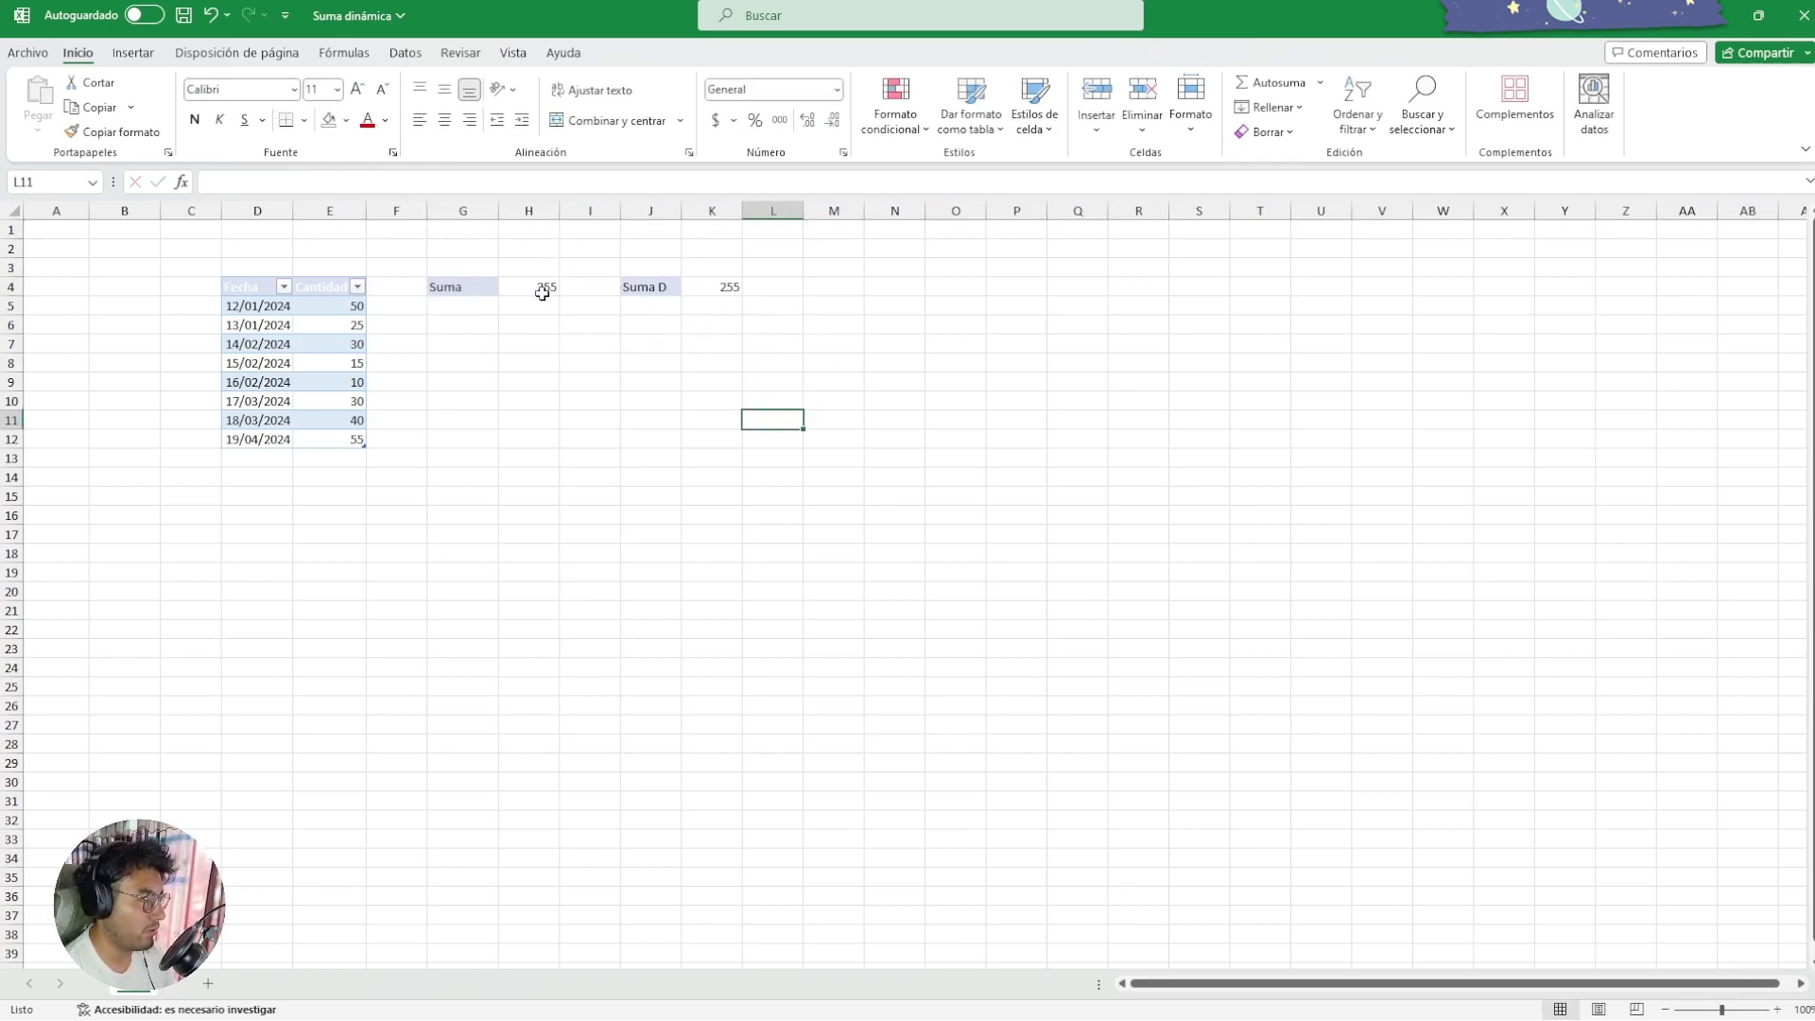
drag(457, 288, 760, 289)
click(752, 401)
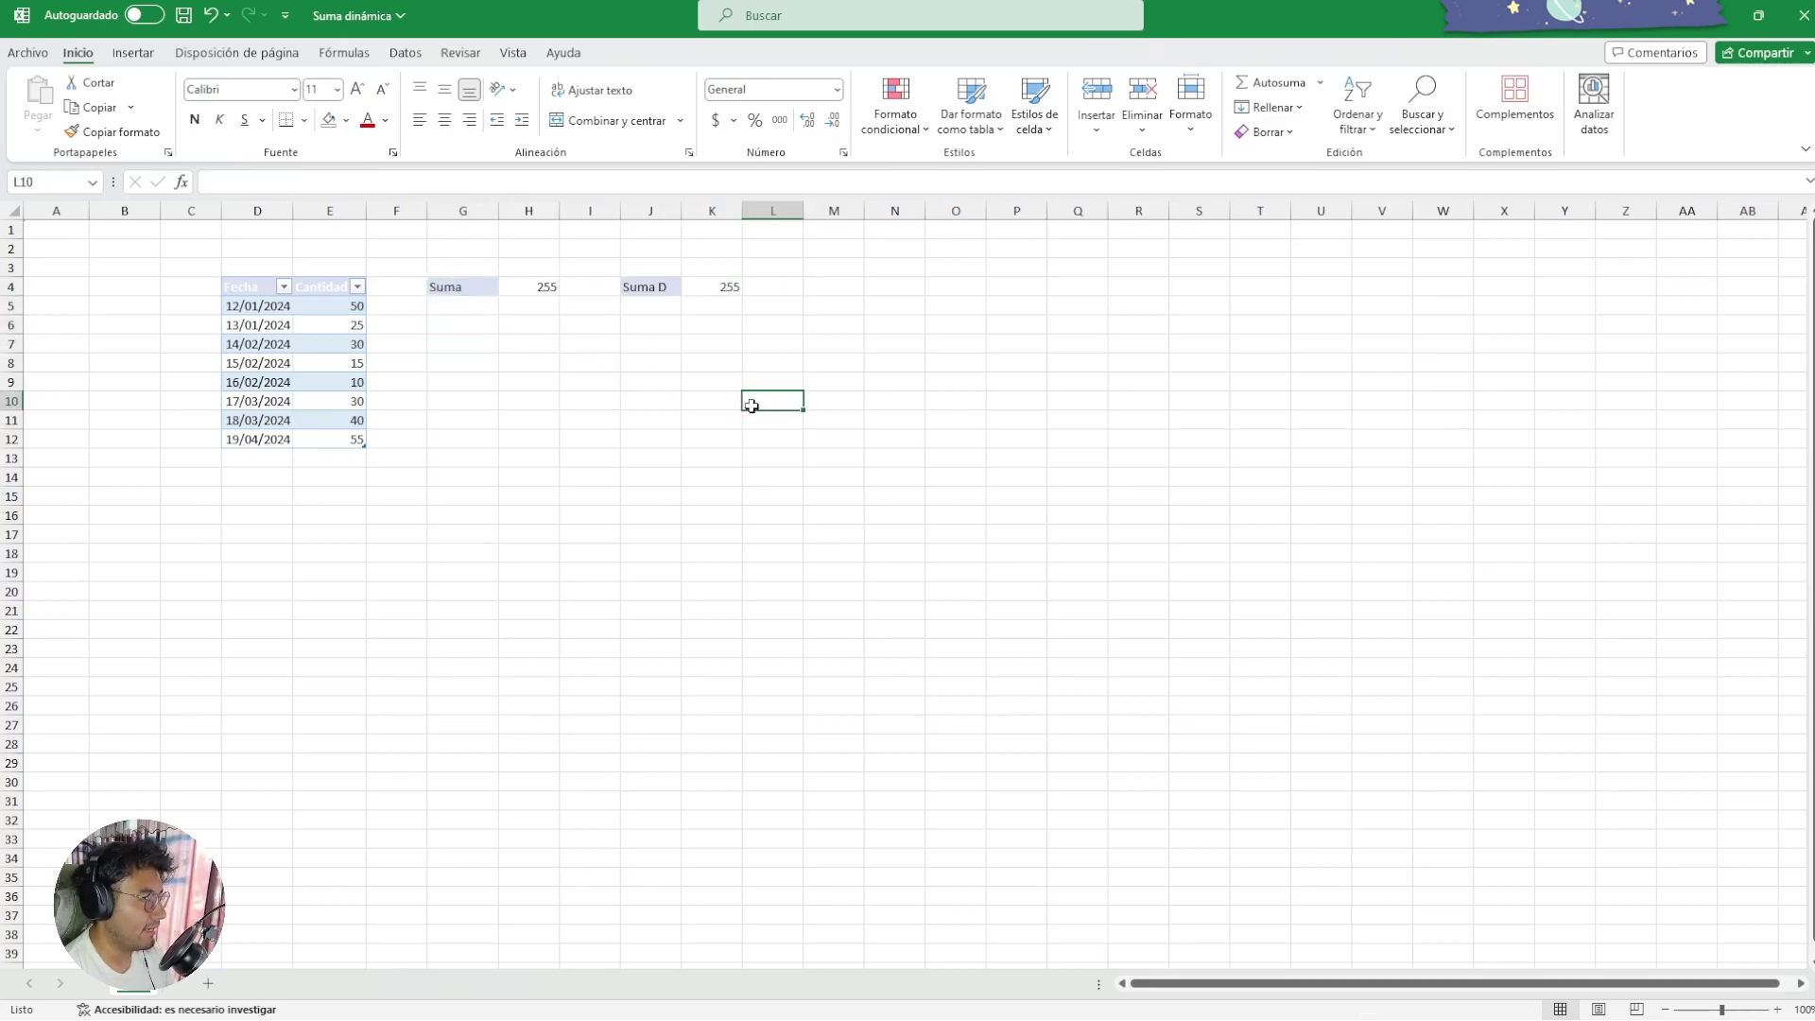